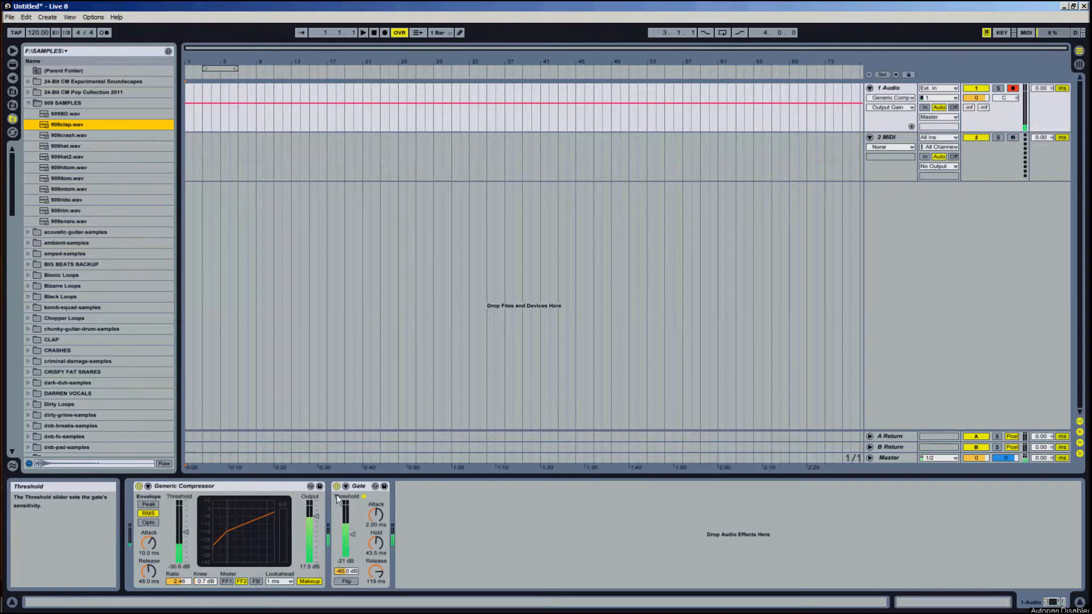
# - Set the Gate's release on the audio track to 54.6 ms
pyautogui.moveTo(356, 536); pyautogui.dragTo(377, 573)
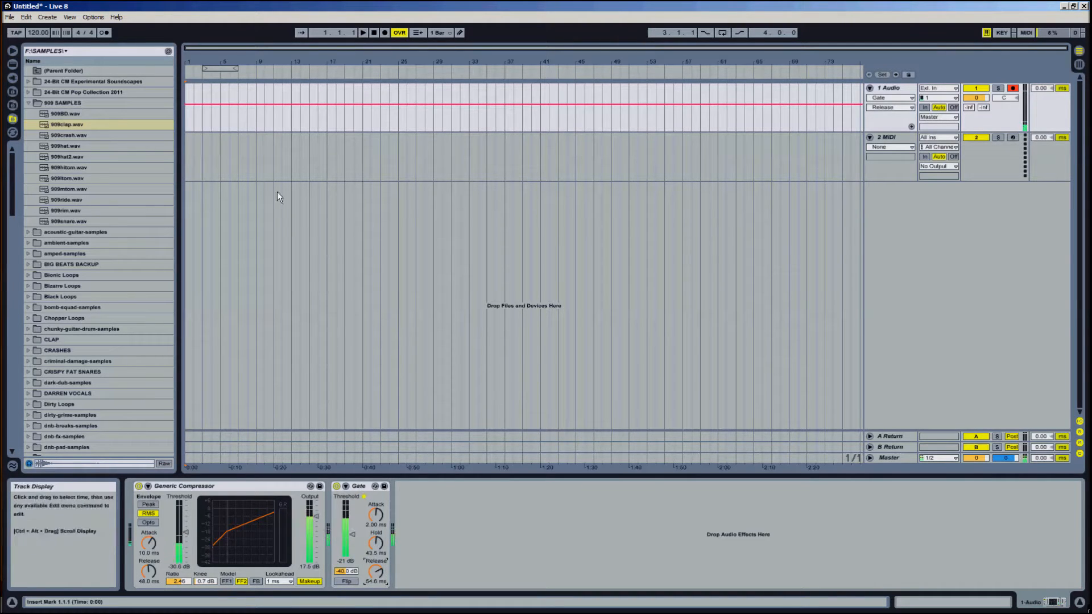
# - Load the Sampler instrument onto the empty 2 MIDI track
pyautogui.click(871, 219)
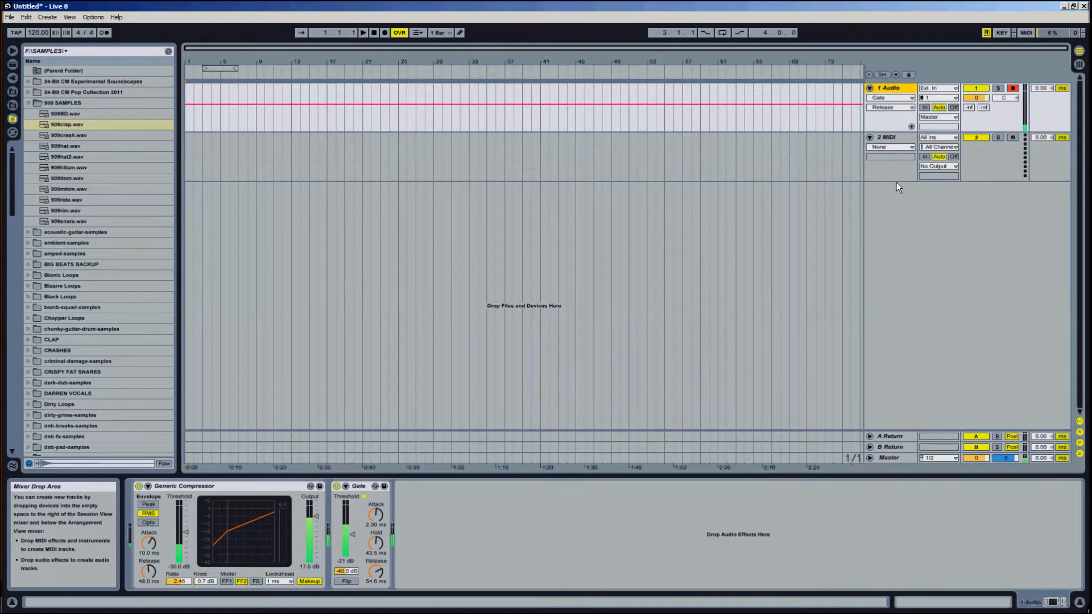
pyautogui.click(898, 143)
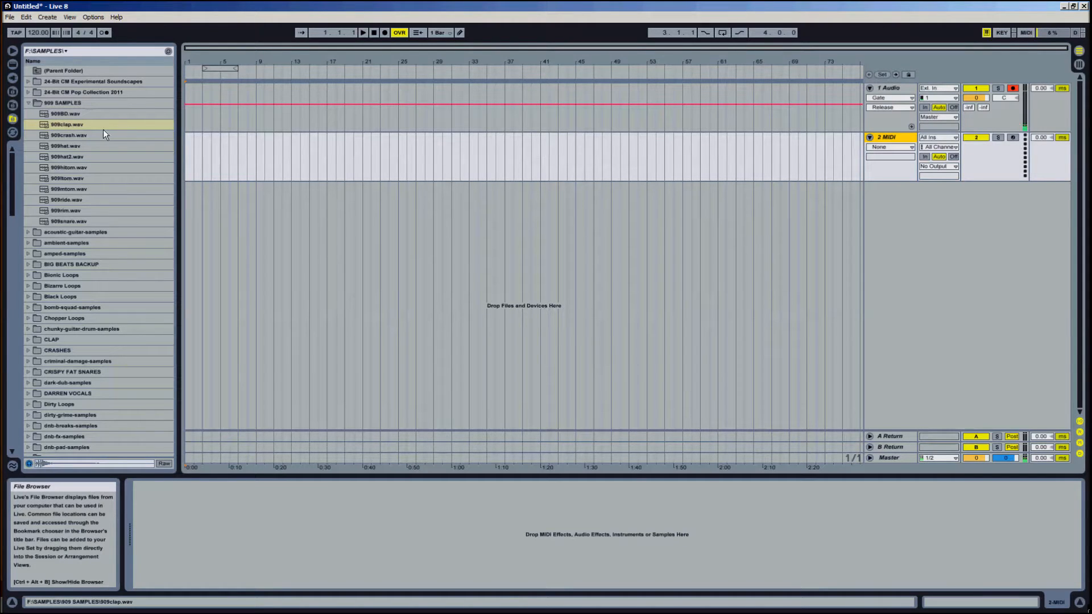
pyautogui.click(66, 125)
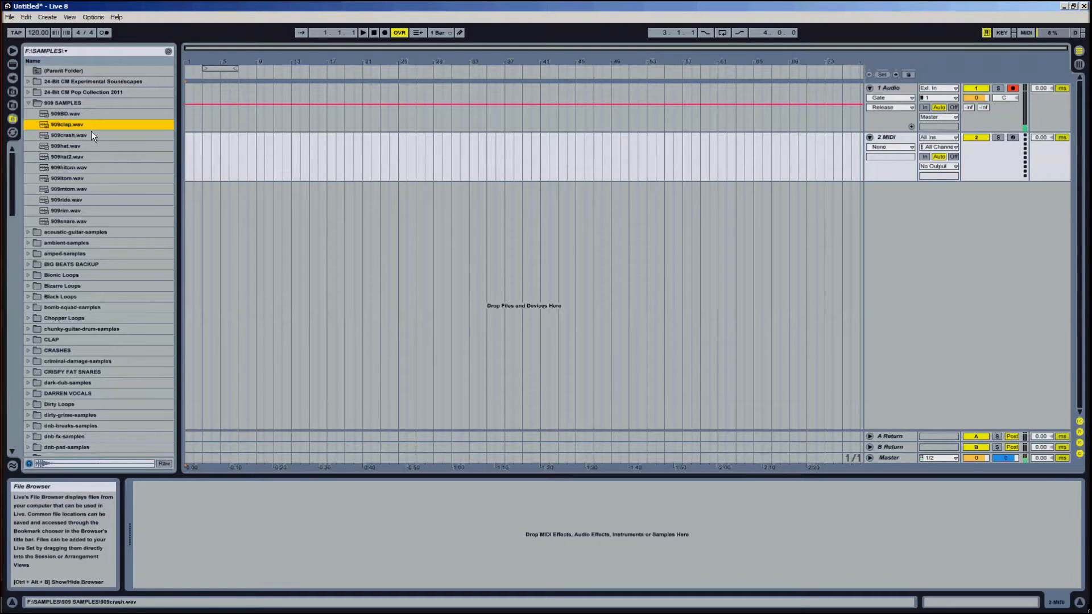
pyautogui.click(12, 65)
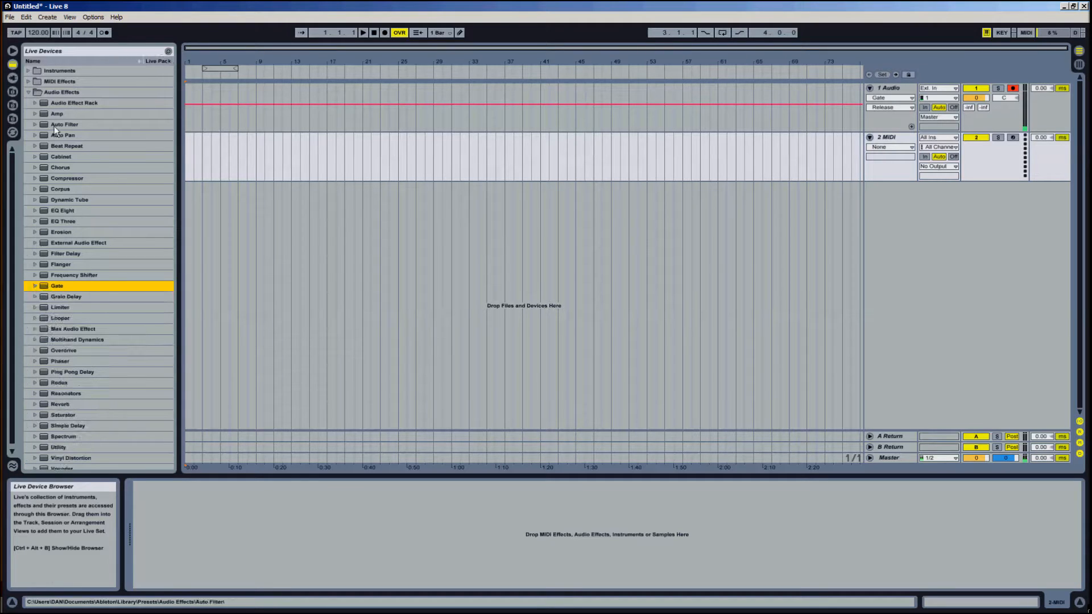
pyautogui.click(31, 93)
pyautogui.click(28, 69)
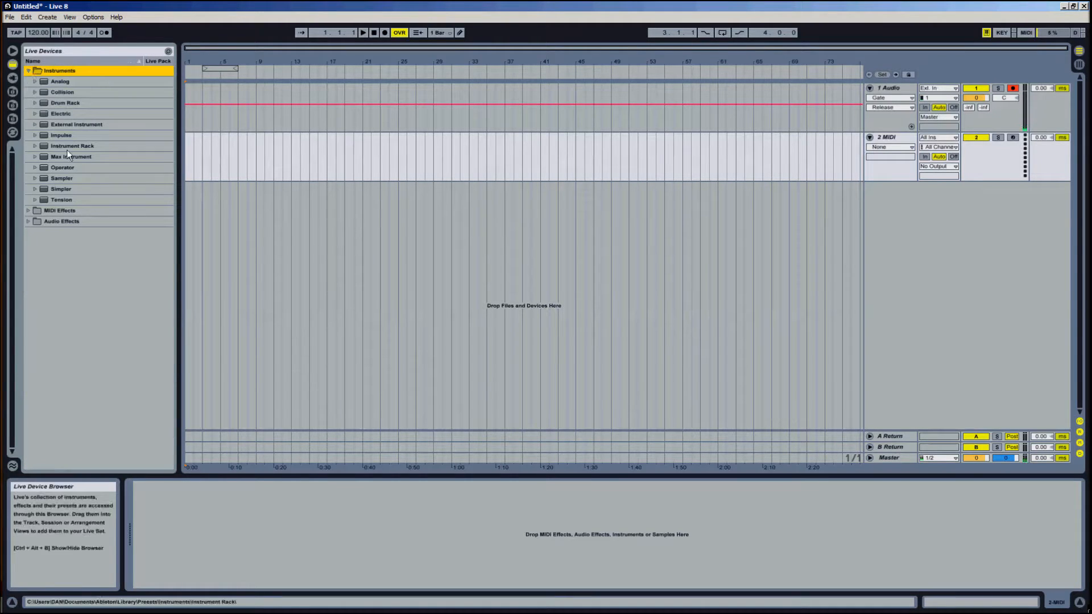
pyautogui.moveTo(64, 181); pyautogui.dragTo(347, 533)
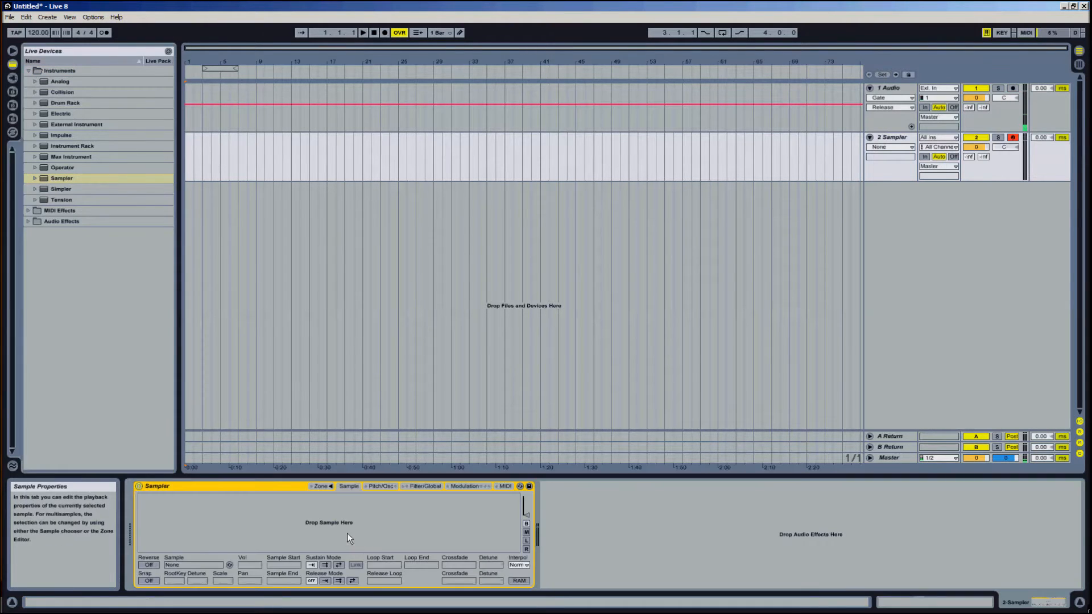
# - Arm both the 1 Audio track and the Sampler track for recording at the same time
pyautogui.click(905, 115)
pyautogui.click(1013, 88)
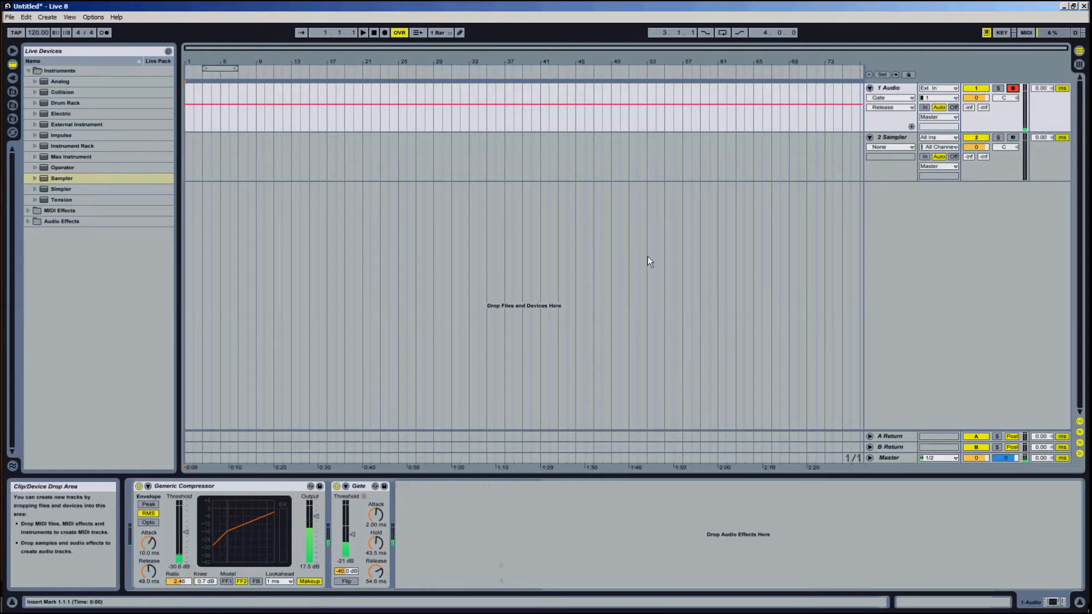
pyautogui.keyDown('ctrl'); pyautogui.click(1012, 138); pyautogui.keyUp('ctrl')
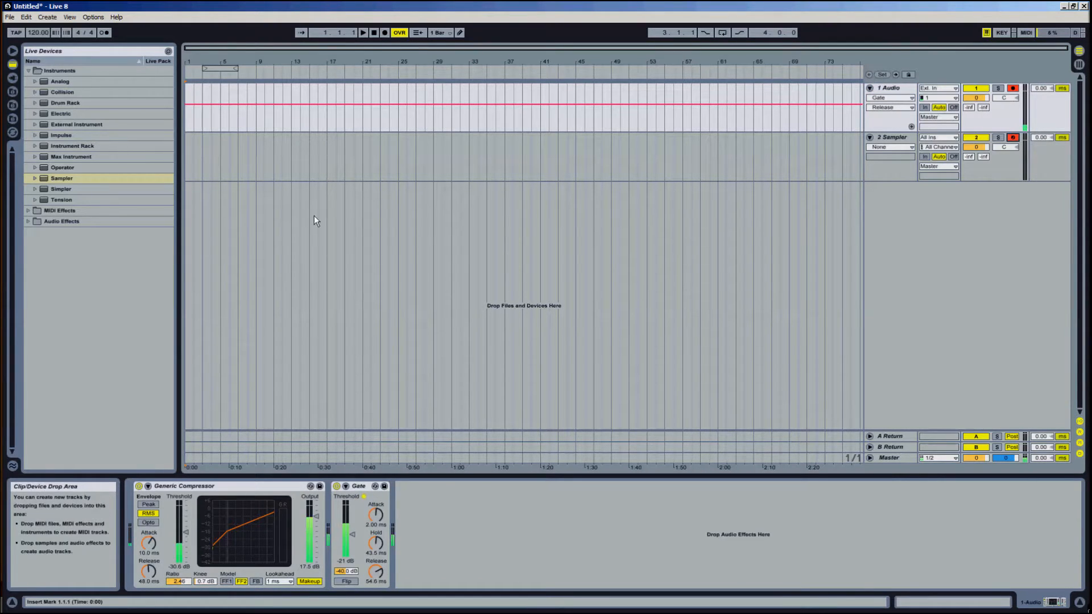
pyautogui.click(890, 141)
pyautogui.click(884, 94)
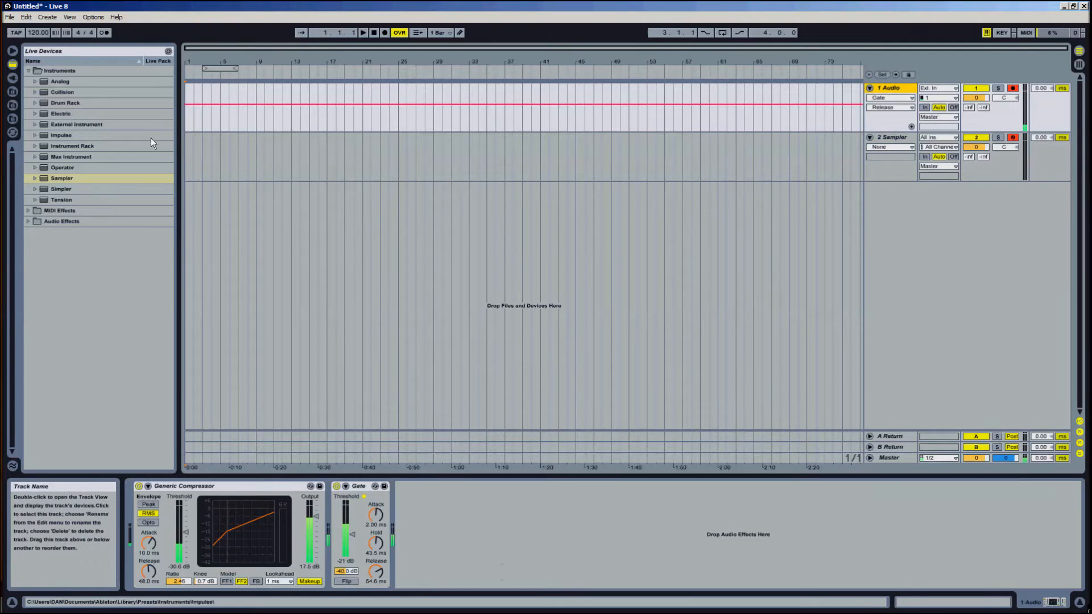
# - Load 909clap.wav from the 909 SAMPLES folder into Sampler and play it
pyautogui.click(13, 118)
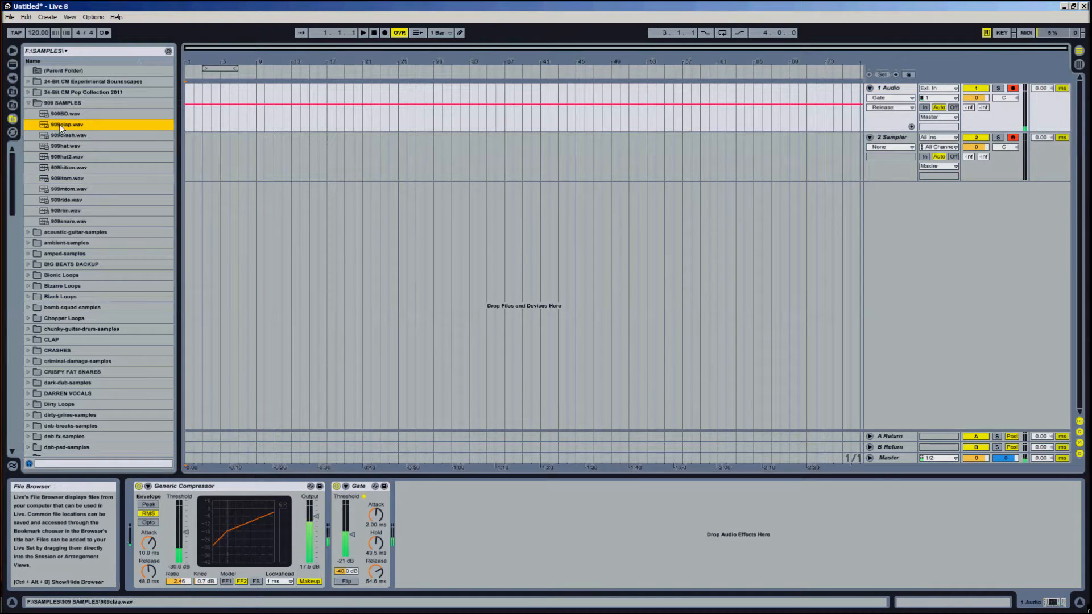
pyautogui.click(886, 142)
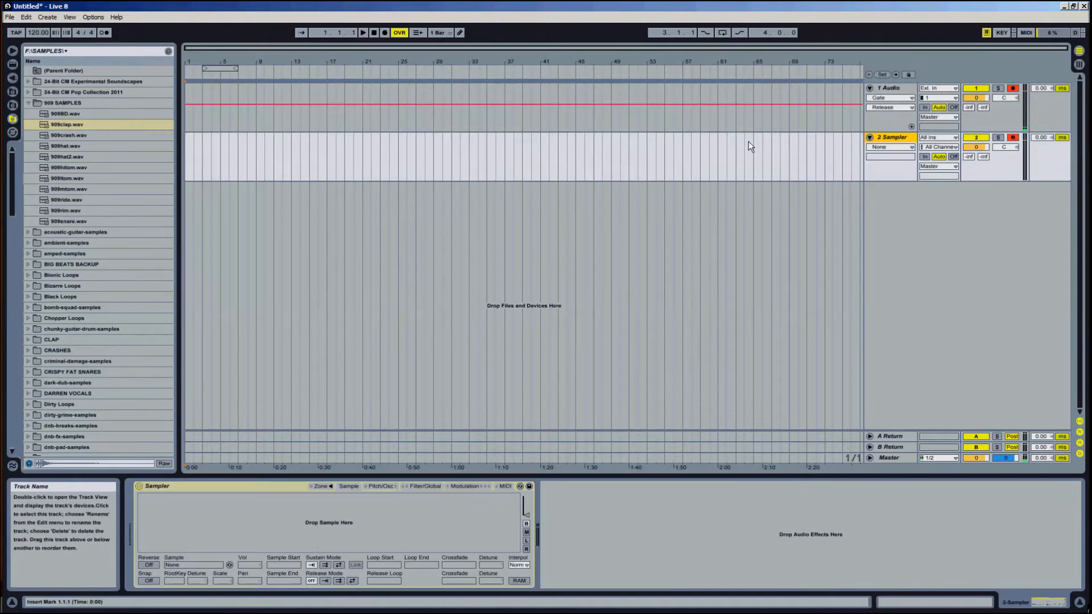
pyautogui.moveTo(59, 126); pyautogui.dragTo(305, 529)
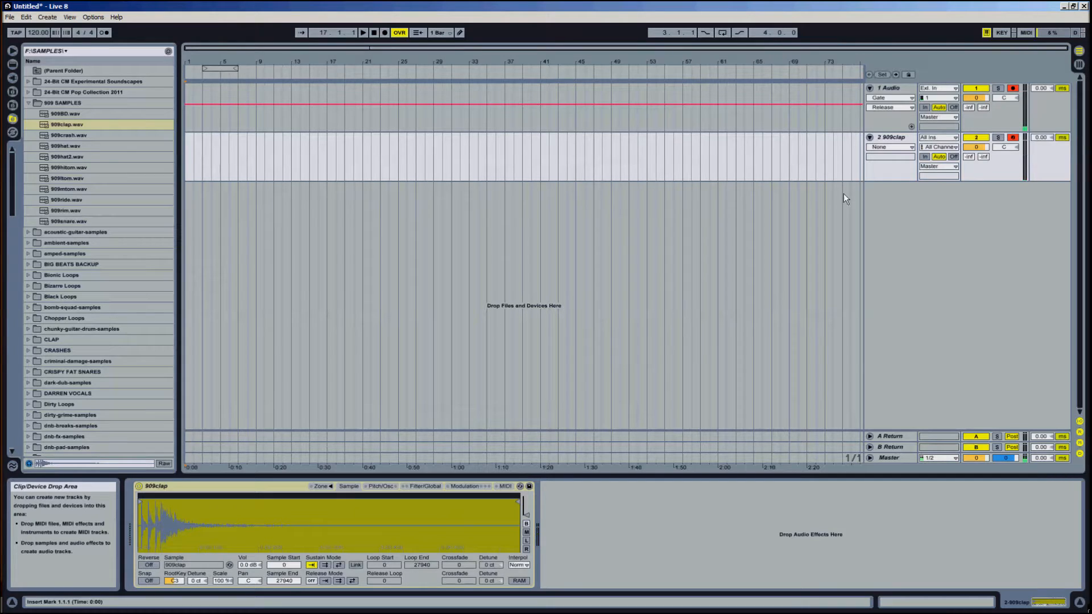
pyautogui.press('a')
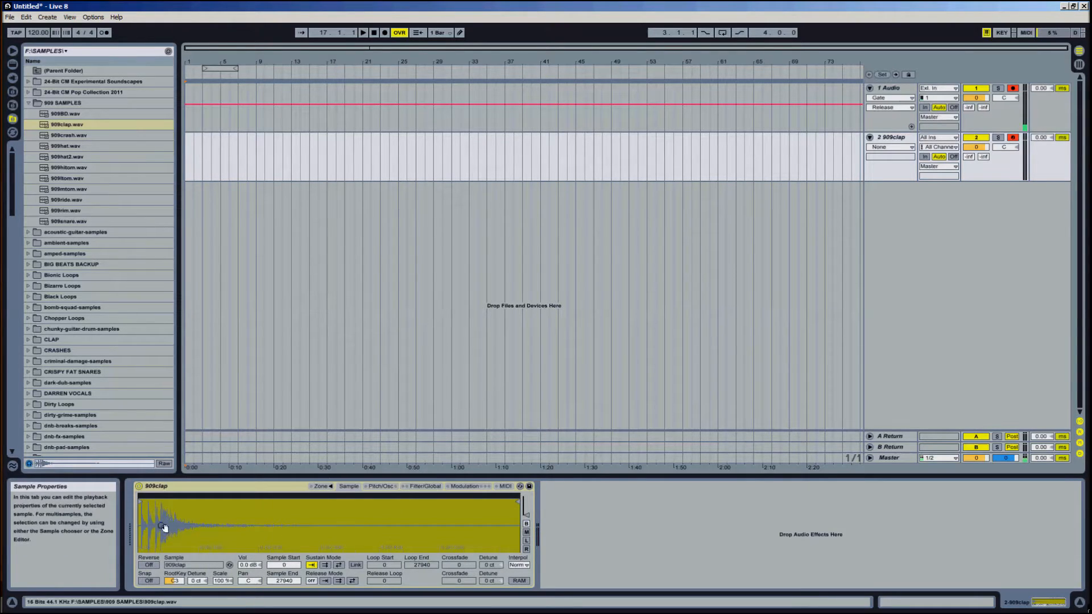
# - Trim the clap sample to start at 630 and end at 2918, and audition it with a back-and-forth sustain loop
pyautogui.moveTo(283, 564)
pyautogui.mouseDown()
pyautogui.moveTo(286, 578)
pyautogui.moveTo(283, 567)
pyautogui.mouseUp()
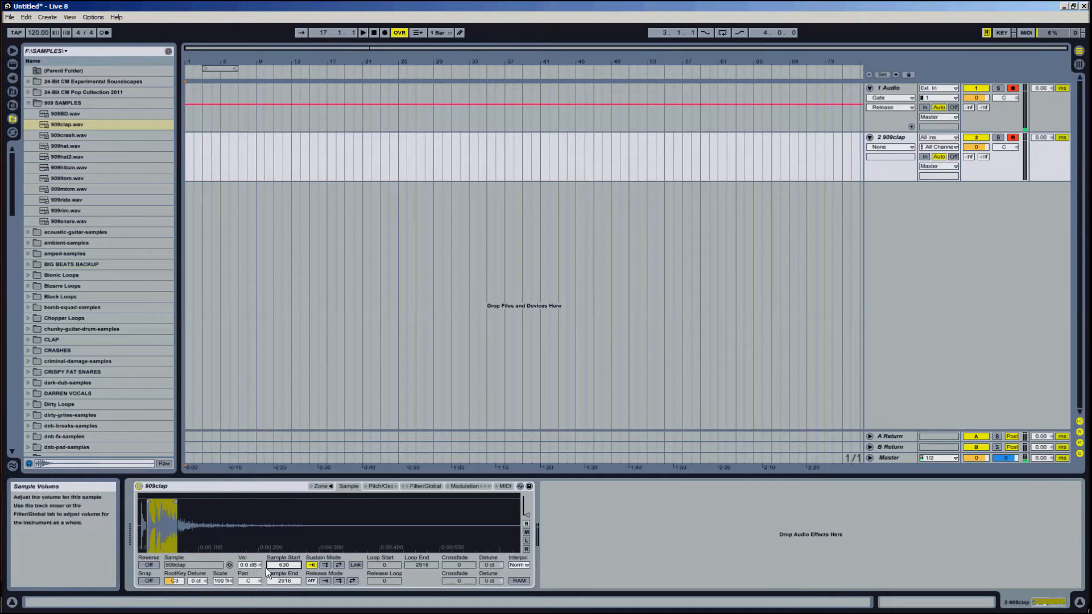
pyautogui.click(339, 566)
pyautogui.press('a')
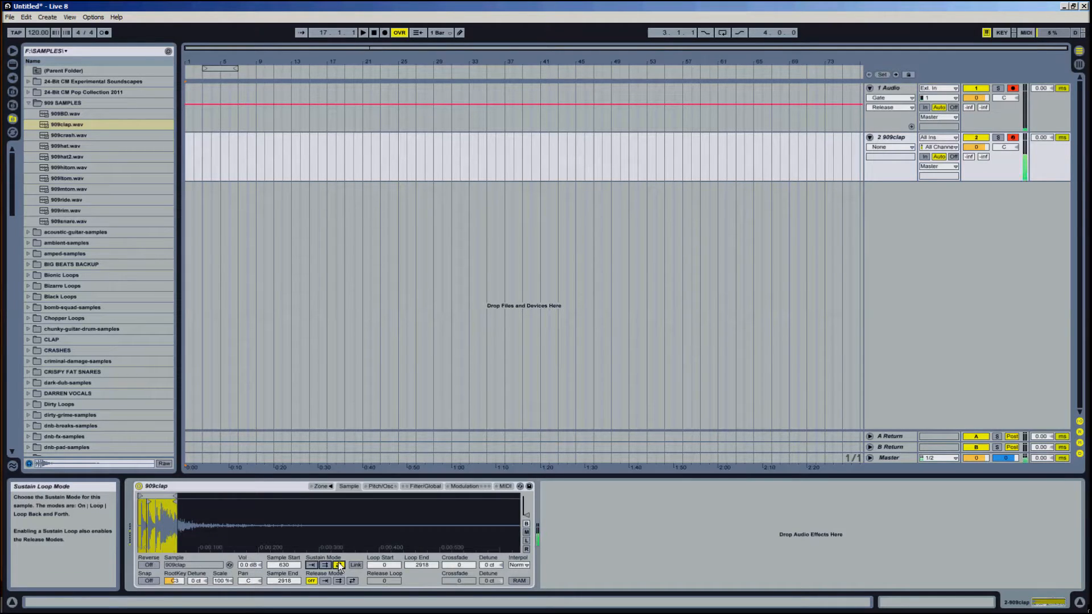
pyautogui.press('a')
# - Set the clap's sustain loop to start at 1712 and end at 2524
pyautogui.moveTo(392, 565)
pyautogui.mouseDown()
pyautogui.moveTo(431, 564)
pyautogui.moveTo(384, 564)
pyautogui.mouseUp()
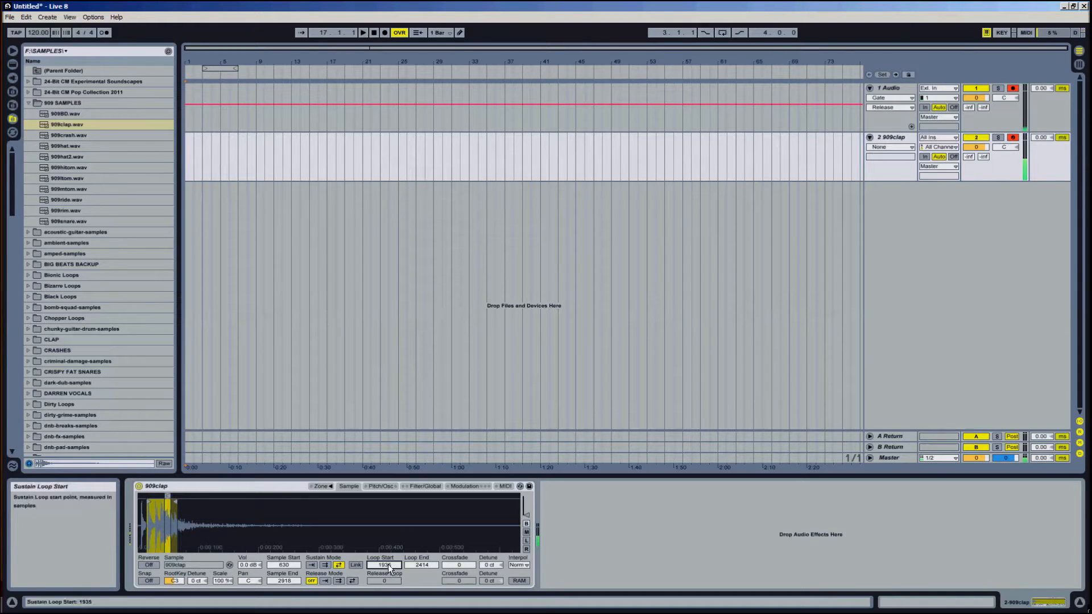
pyautogui.scroll(-5, 395, 565)
pyautogui.scroll(-10, 396, 565)
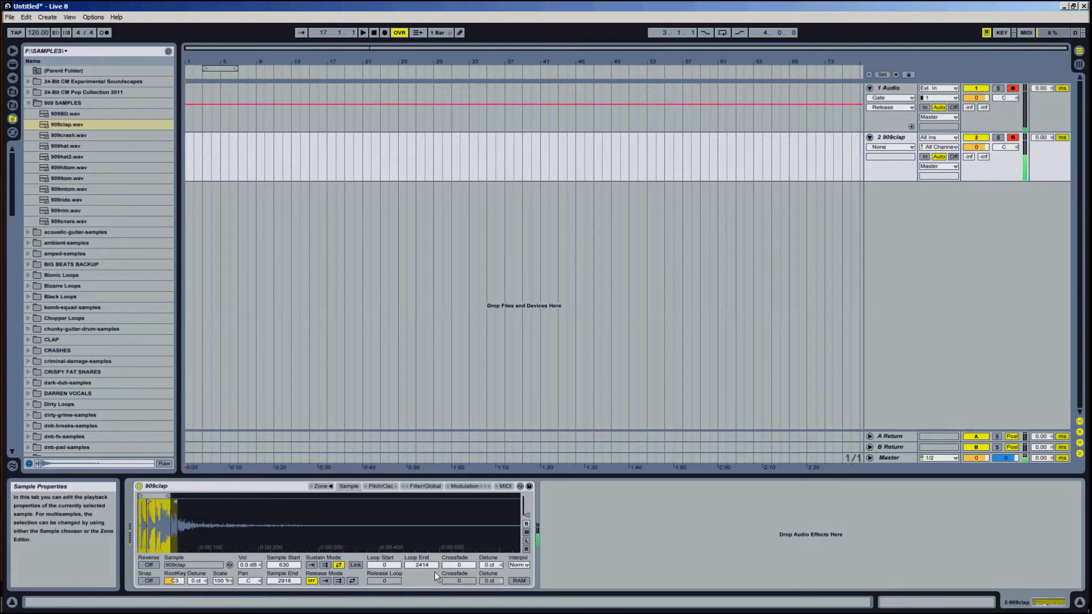
pyautogui.scroll(5, 434, 565)
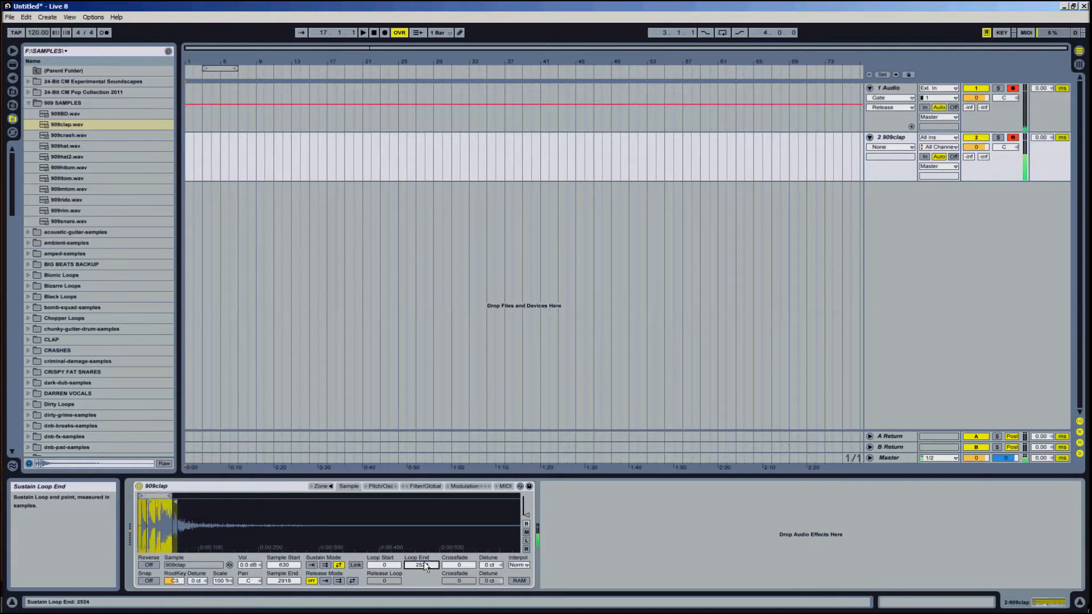
pyautogui.scroll(10, 381, 562)
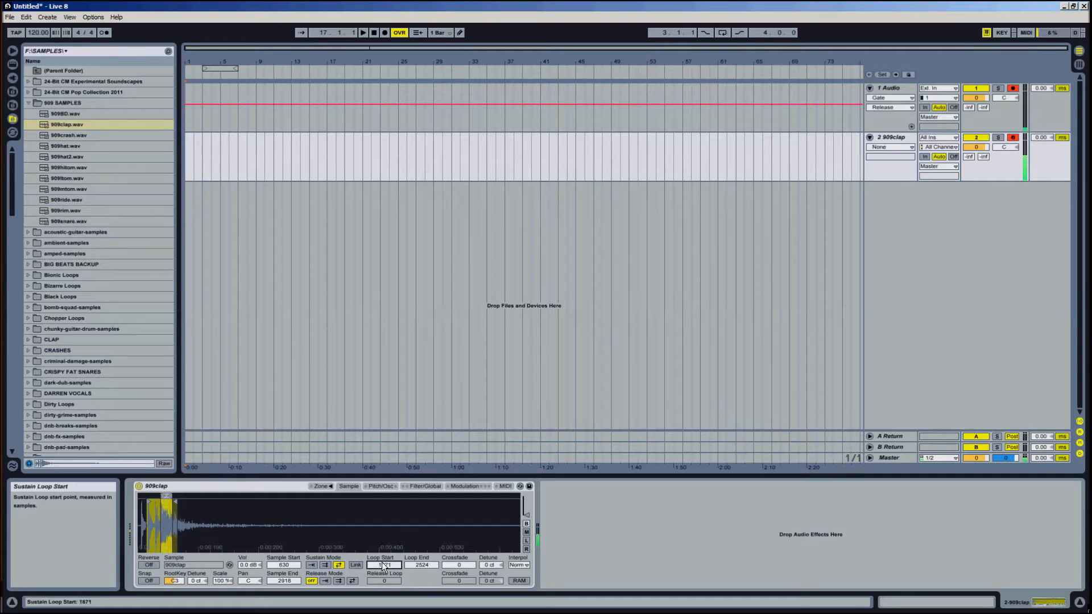
# - Set the 909clap track volume to 0.5, and adjust Sampler's global volume and volume envelope sustain
pyautogui.click(976, 146)
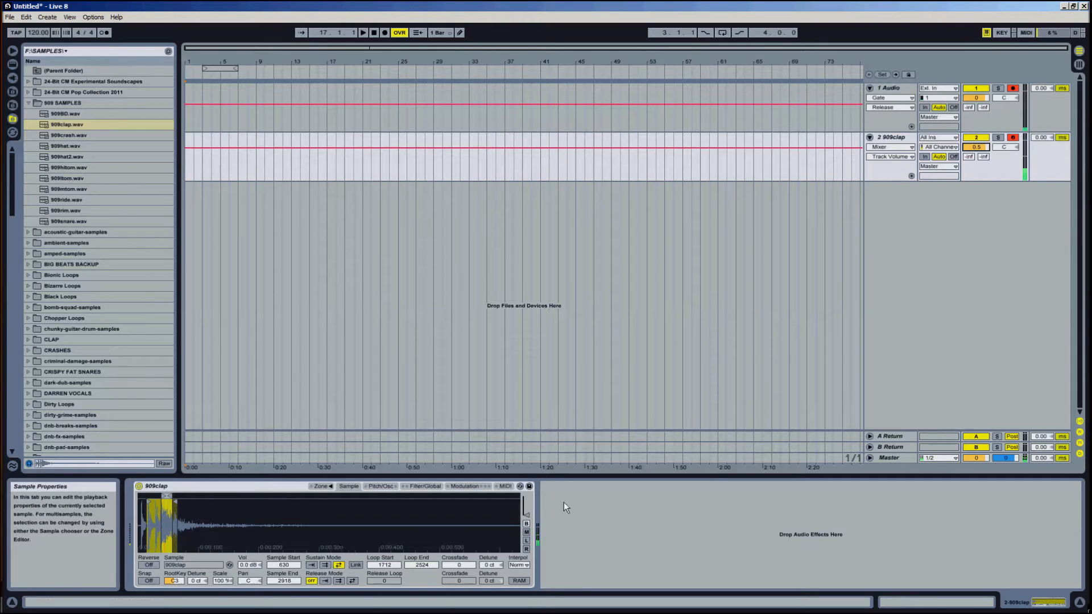
pyautogui.click(381, 487)
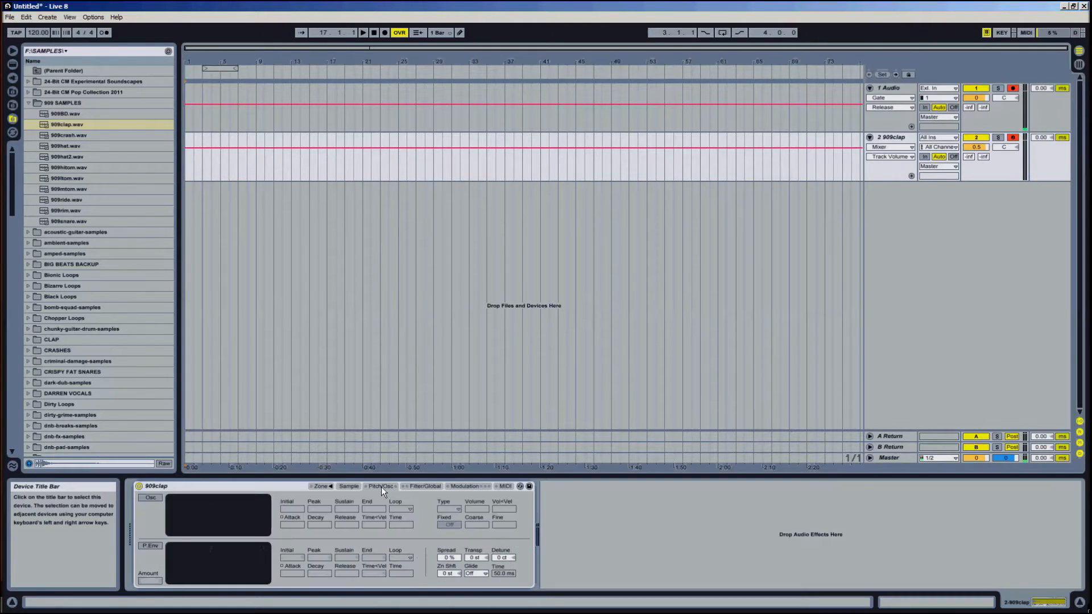
pyautogui.click(320, 487)
pyautogui.click(425, 487)
pyautogui.moveTo(448, 498); pyautogui.dragTo(414, 501)
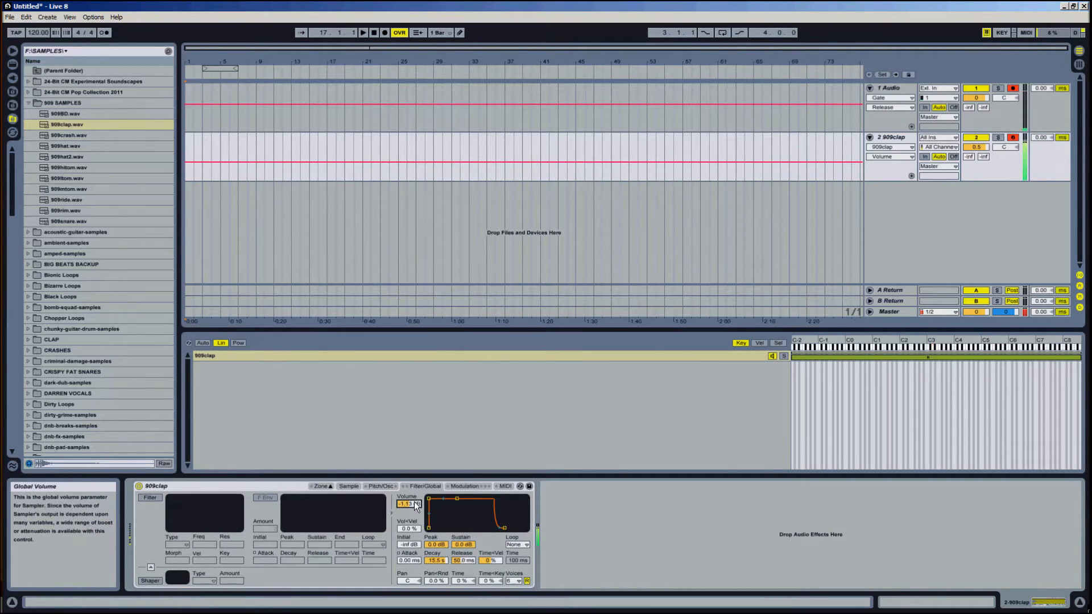
pyautogui.moveTo(455, 544); pyautogui.dragTo(456, 548)
pyautogui.moveTo(444, 544); pyautogui.dragTo(464, 532)
pyautogui.click(381, 486)
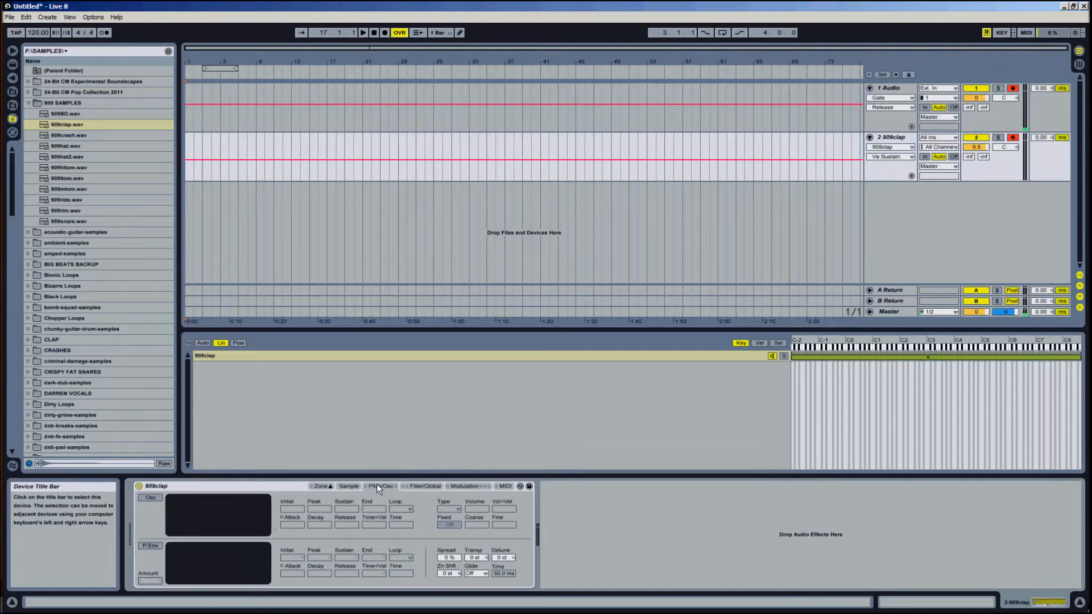
pyautogui.click(349, 487)
pyautogui.click(323, 486)
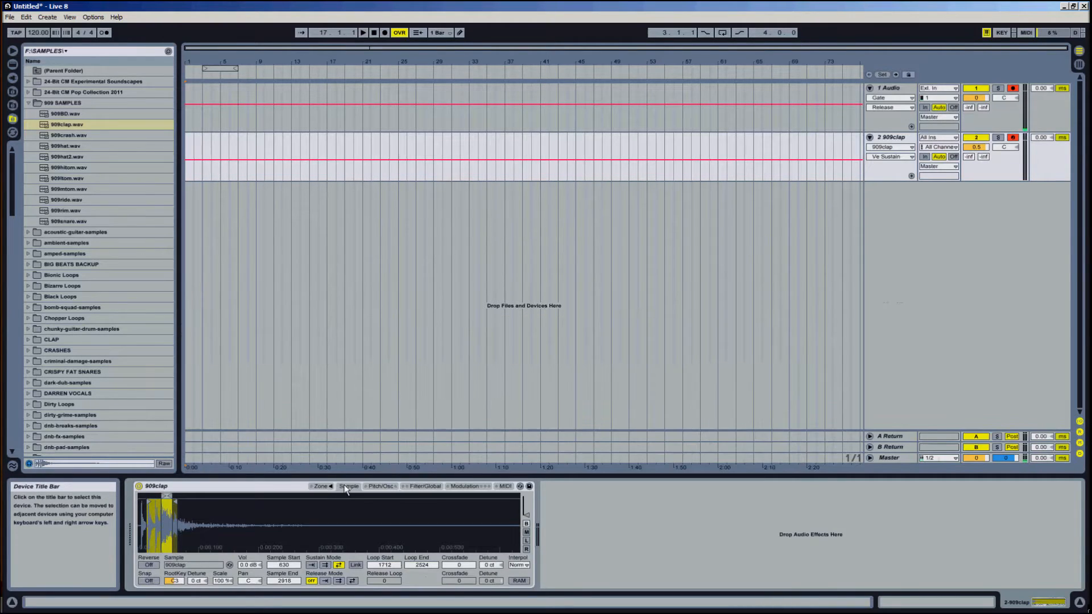
pyautogui.click(324, 486)
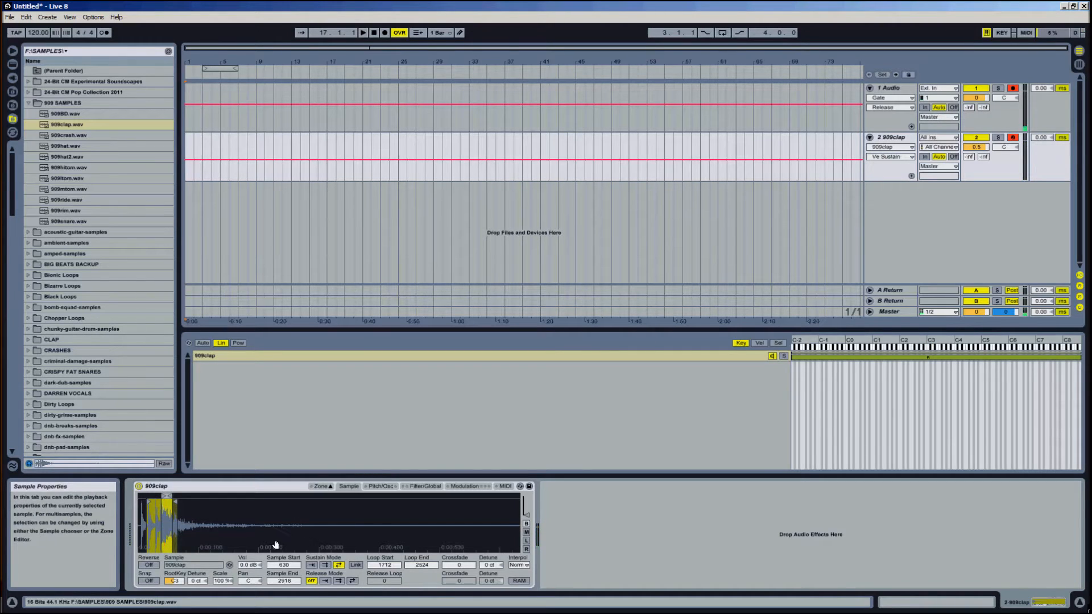
# - Replace the Sampler on the second track with an empty Drum Rack
pyautogui.click(246, 486)
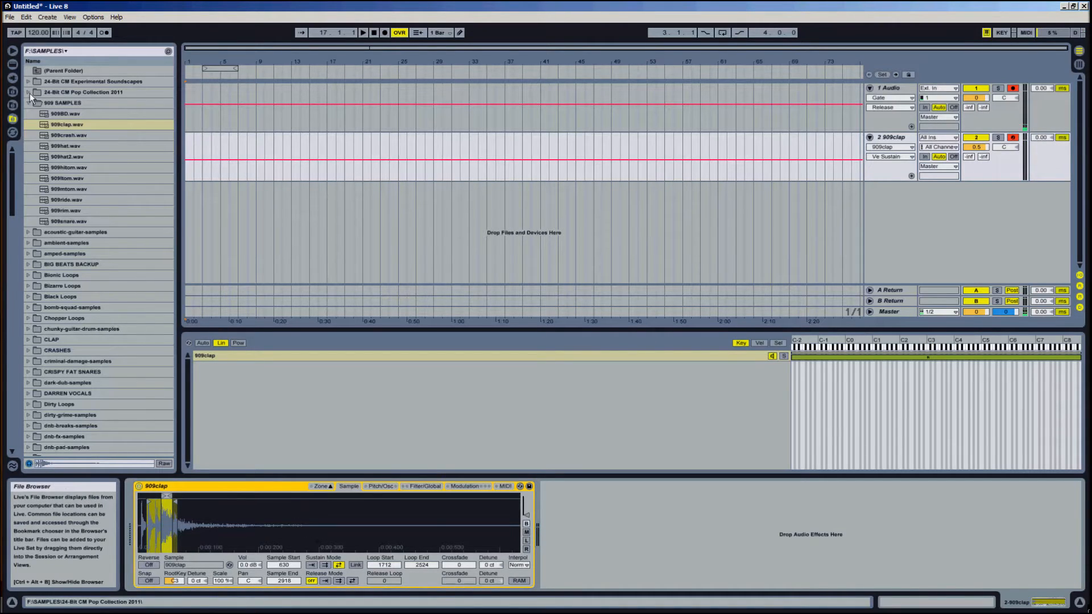
pyautogui.click(11, 66)
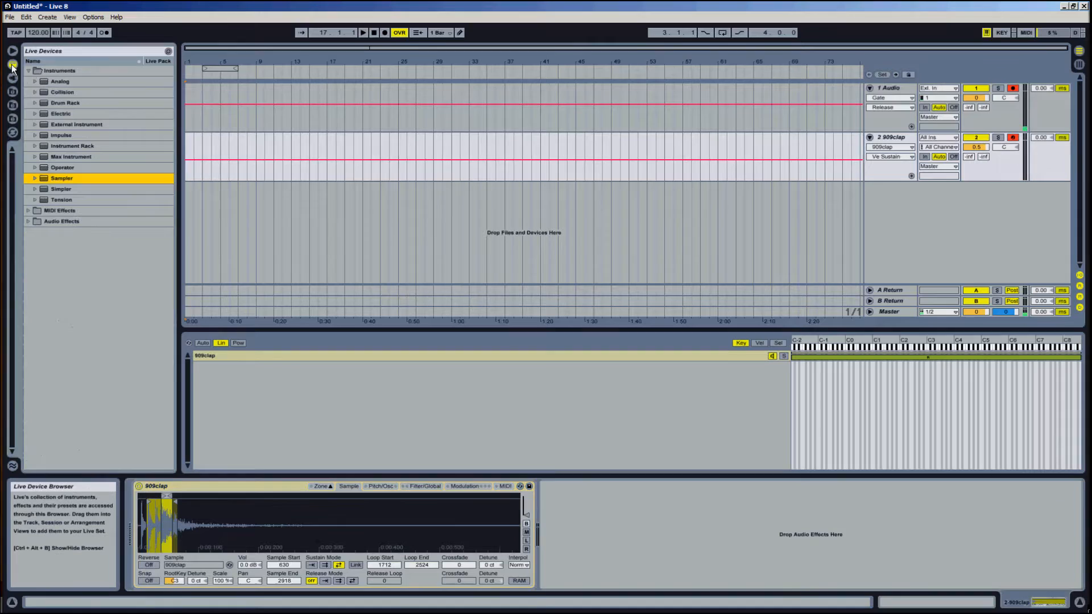
pyautogui.click(39, 102)
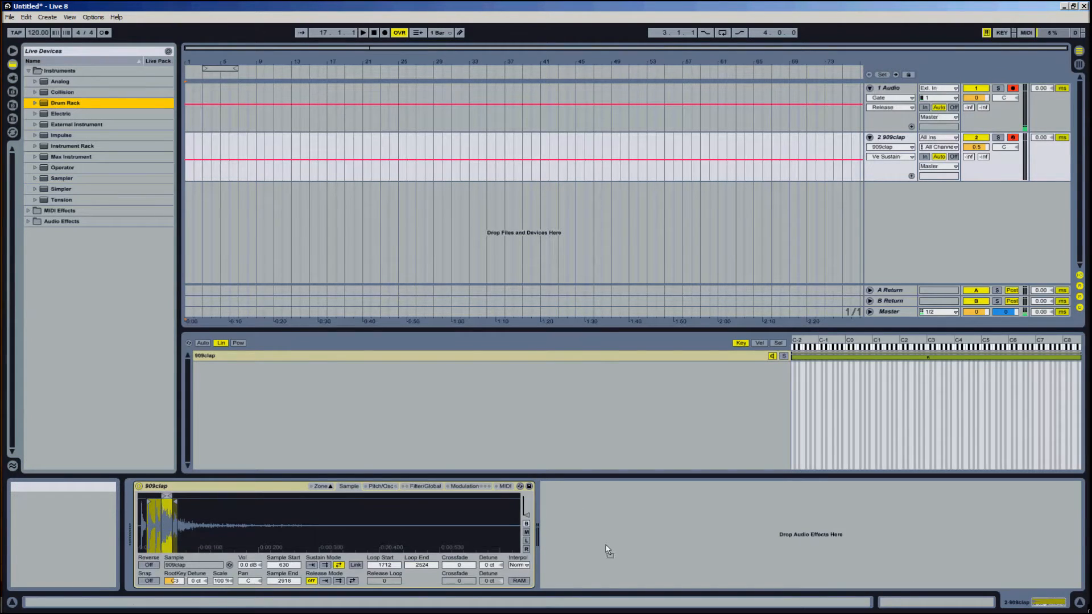
pyautogui.moveTo(608, 550); pyautogui.dragTo(606, 548)
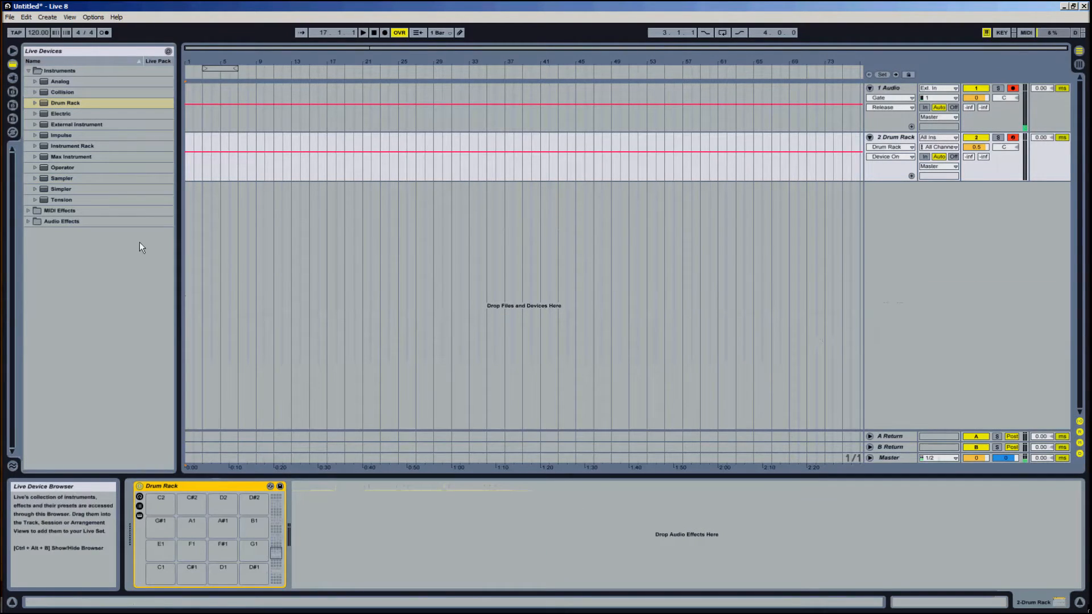
# - Load 909clap.wav onto the Drum Rack's C1 pad and collapse the 909 SAMPLES folder
pyautogui.click(12, 118)
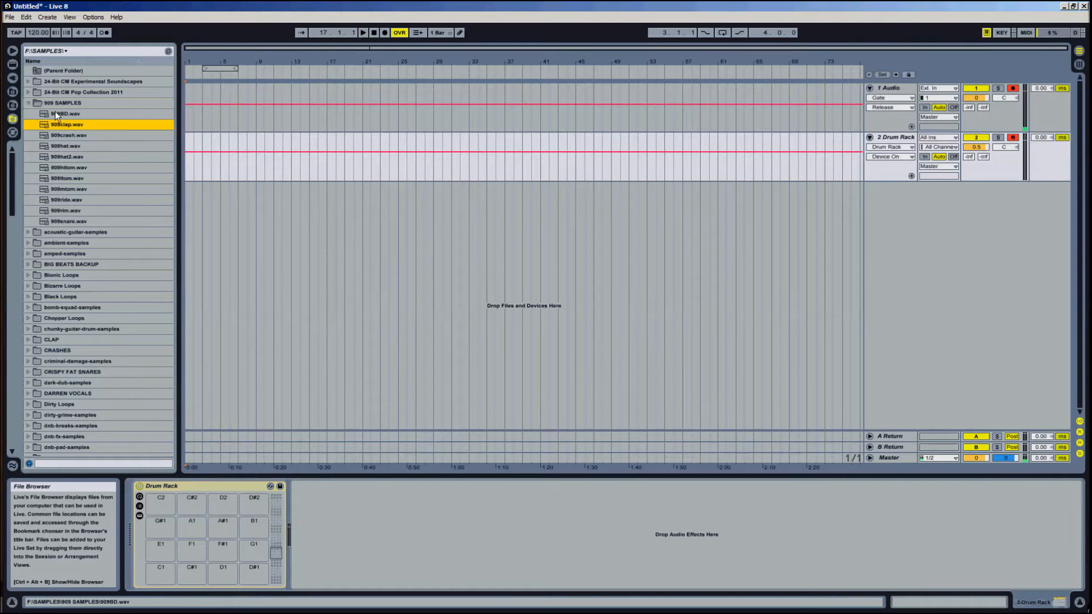
pyautogui.moveTo(69, 125); pyautogui.dragTo(170, 579)
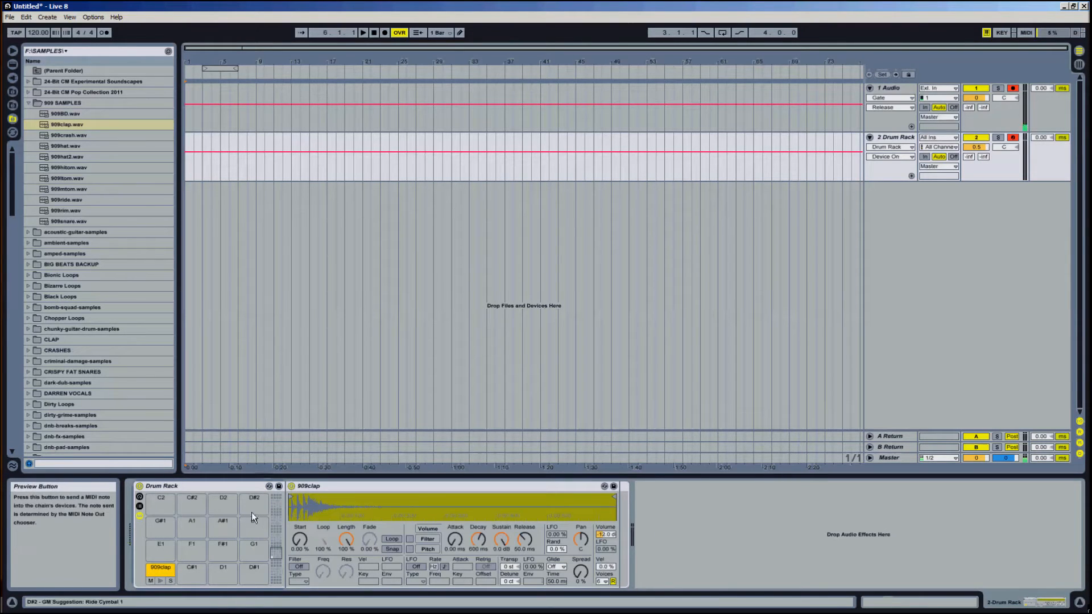
pyautogui.click(27, 104)
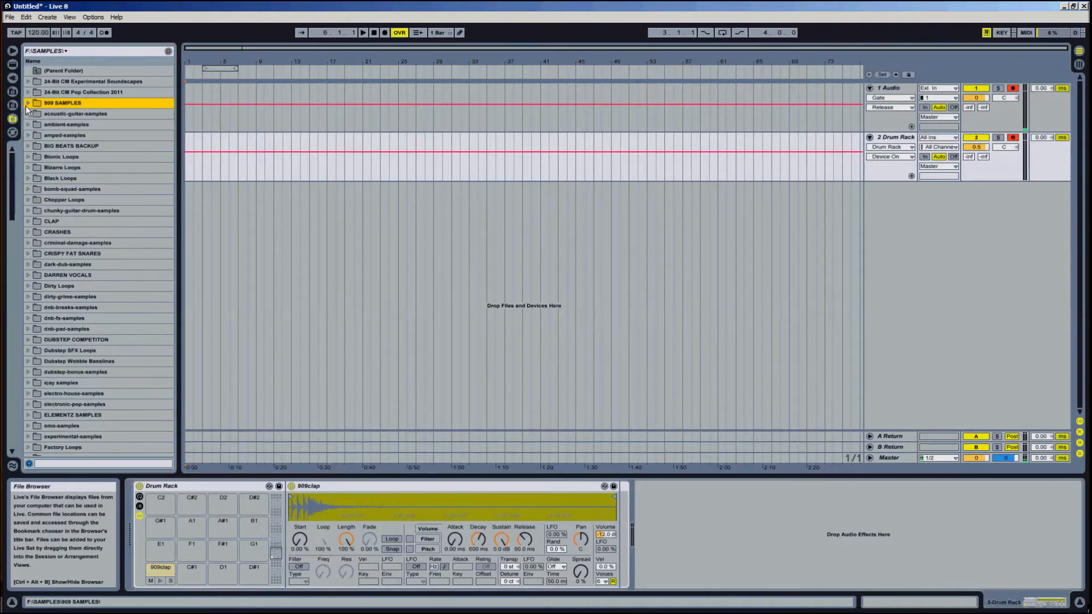
# - Enable looping in the Simpler of the Drum Rack's 909clap pad
pyautogui.click(167, 566)
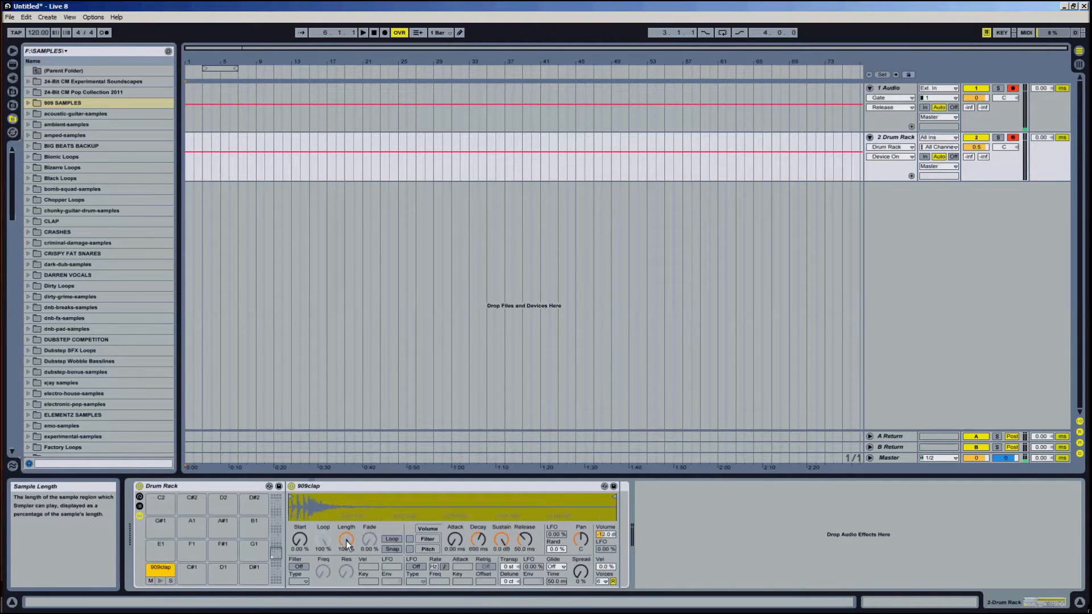
pyautogui.click(389, 536)
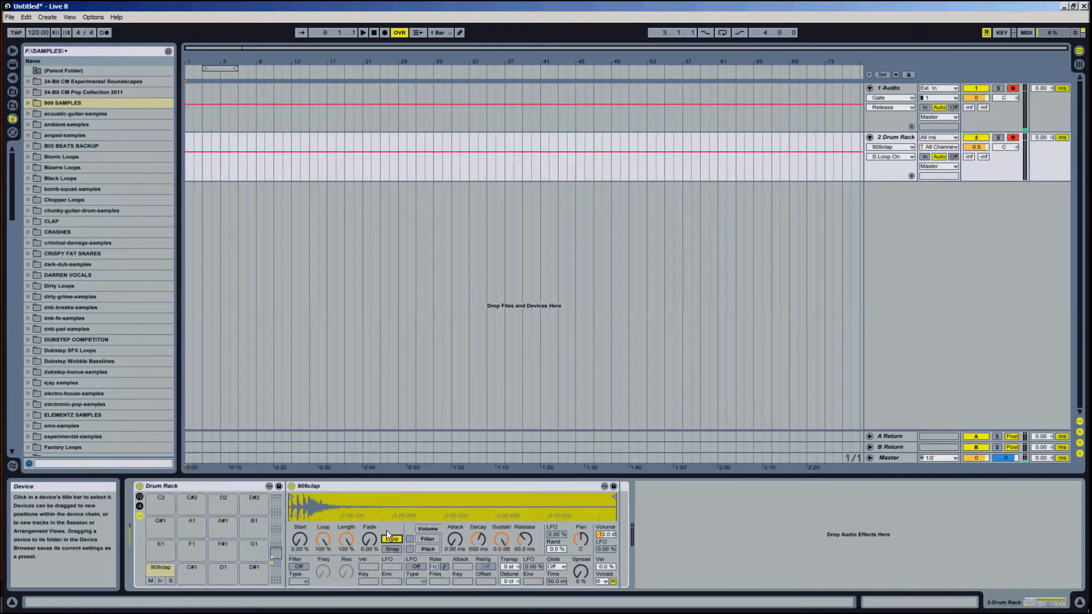
# - Audition the clap, set the Simpler volume to about -3.38 dB, and shorten the loop to 43.7% and the sample length to 11.1%
pyautogui.press('a')
pyautogui.moveTo(608, 535); pyautogui.dragTo(608, 521)
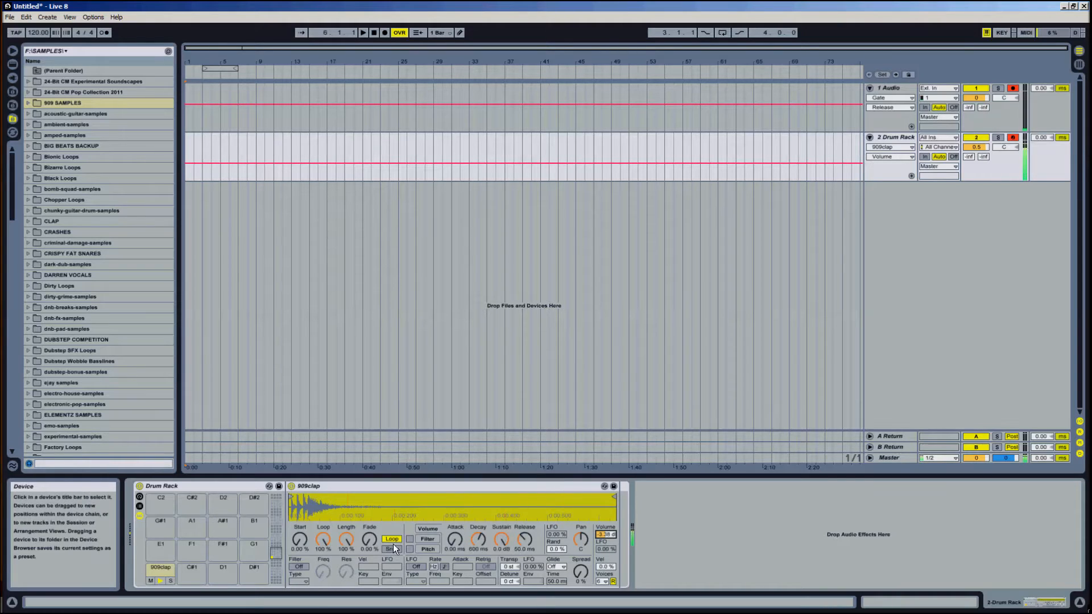
pyautogui.moveTo(325, 538)
pyautogui.mouseDown()
pyautogui.moveTo(354, 544)
pyautogui.moveTo(323, 540)
pyautogui.mouseUp()
pyautogui.click(347, 539)
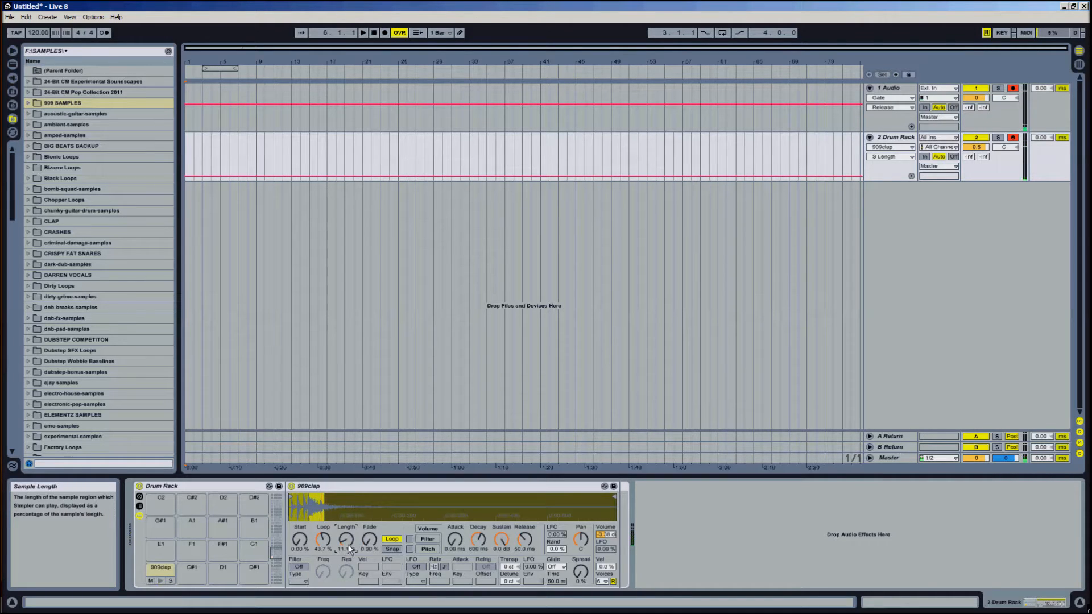
# - Set Simpler's sample start to 5.56%, loop to 100%, length to 3.17% and loop crossfade to 44.4%
pyautogui.click(297, 540)
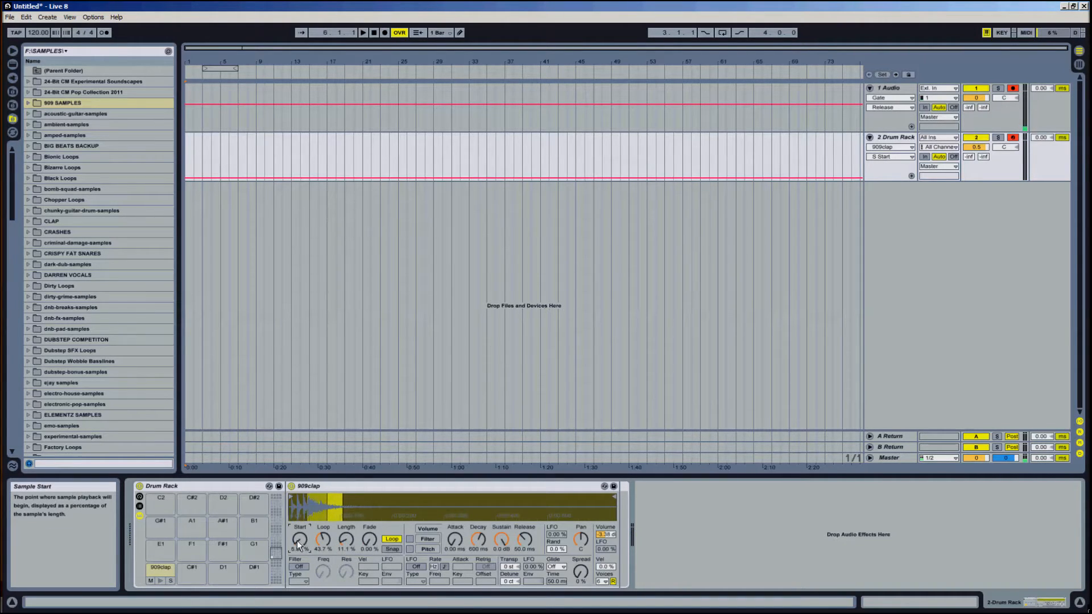
pyautogui.moveTo(297, 540)
pyautogui.mouseDown()
pyautogui.moveTo(349, 543)
pyautogui.moveTo(303, 543)
pyautogui.moveTo(329, 537)
pyautogui.mouseUp()
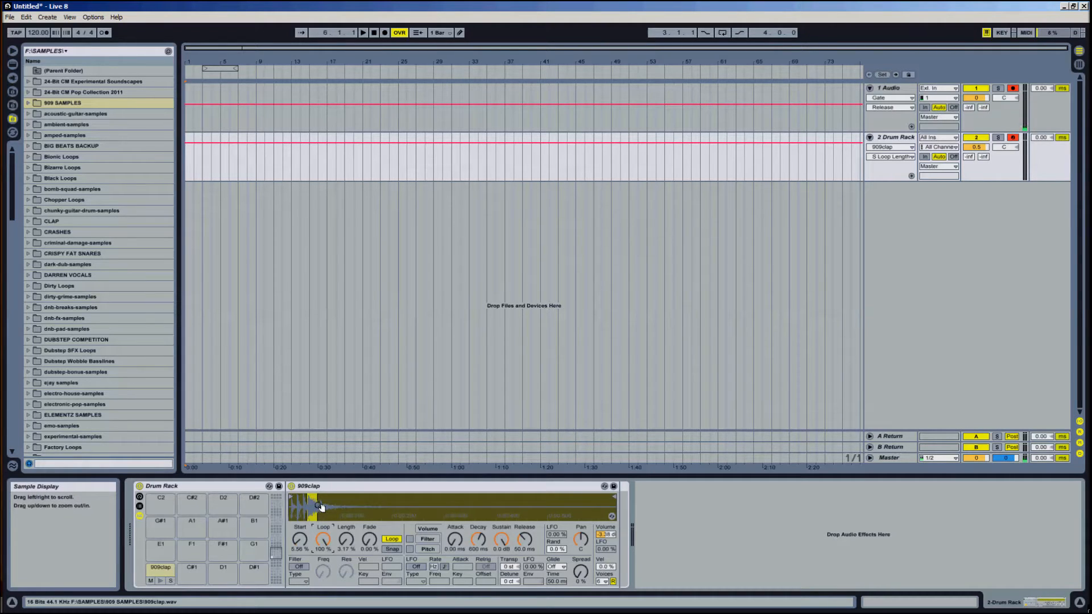
pyautogui.moveTo(349, 540); pyautogui.dragTo(370, 539)
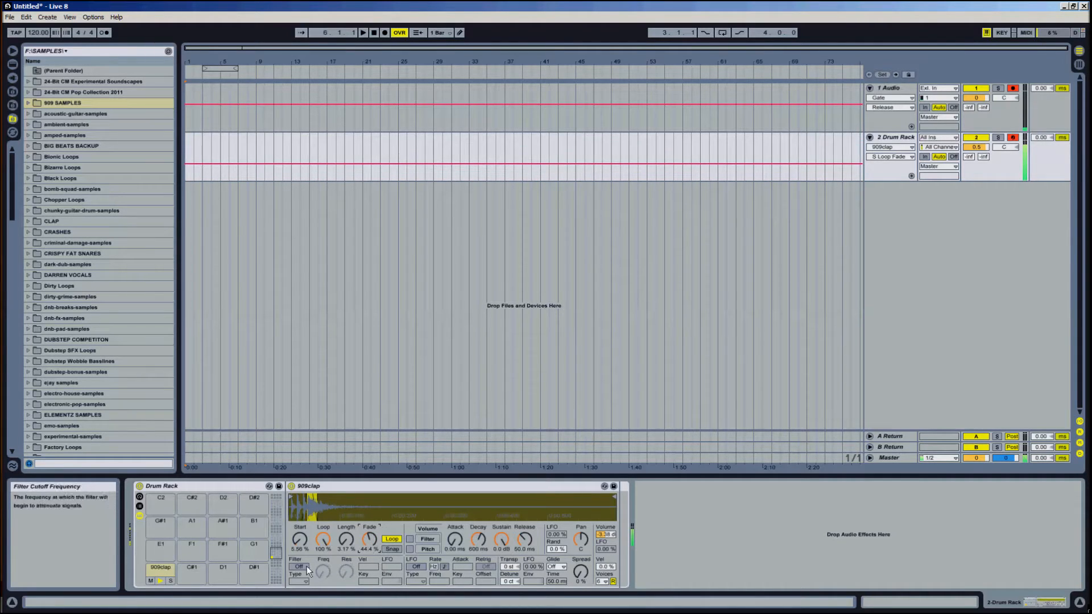
# - Enable Simpler's LP12 filter on the 909clap pad and set its cutoff frequency to about 18.5 kHz
pyautogui.click(306, 567)
pyautogui.moveTo(326, 569); pyautogui.dragTo(343, 543)
pyautogui.click(324, 571)
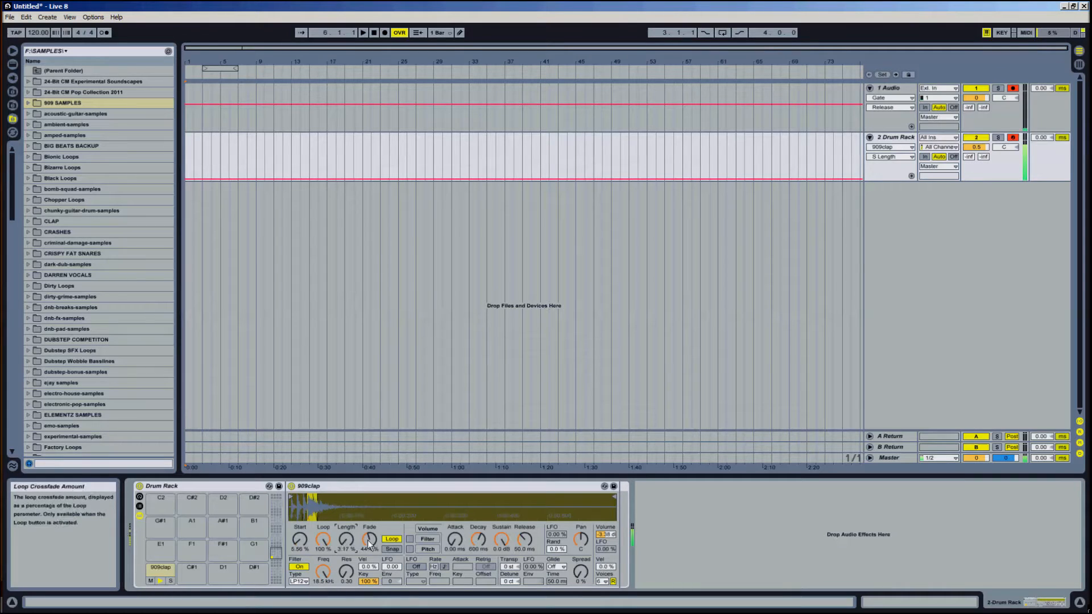
# - Adjust the volume envelope, then enable the filter and pitch envelopes, with pitch attack 2.97 ms, decay 133 ms, sustain -21% and release 1.29 s
pyautogui.moveTo(454, 544); pyautogui.dragTo(502, 533)
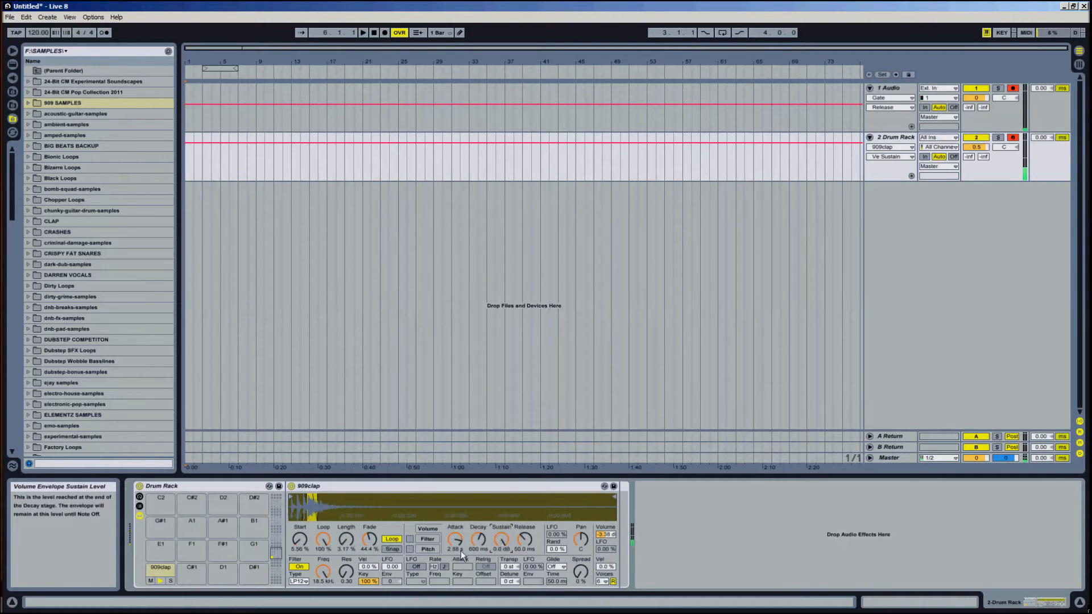
pyautogui.click(410, 539)
pyautogui.click(410, 549)
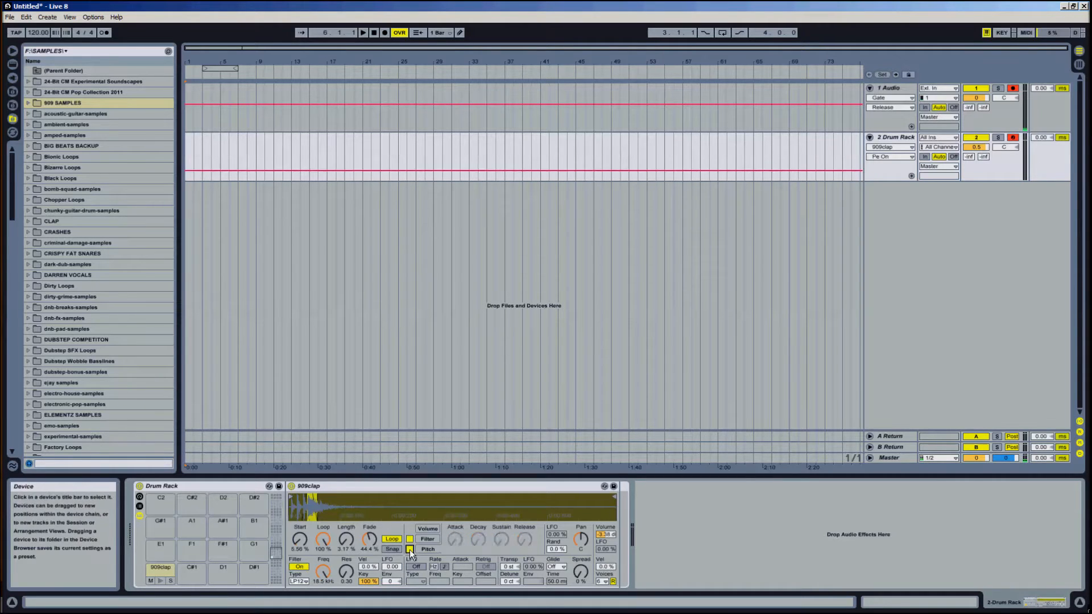
pyautogui.moveTo(454, 543); pyautogui.dragTo(503, 540)
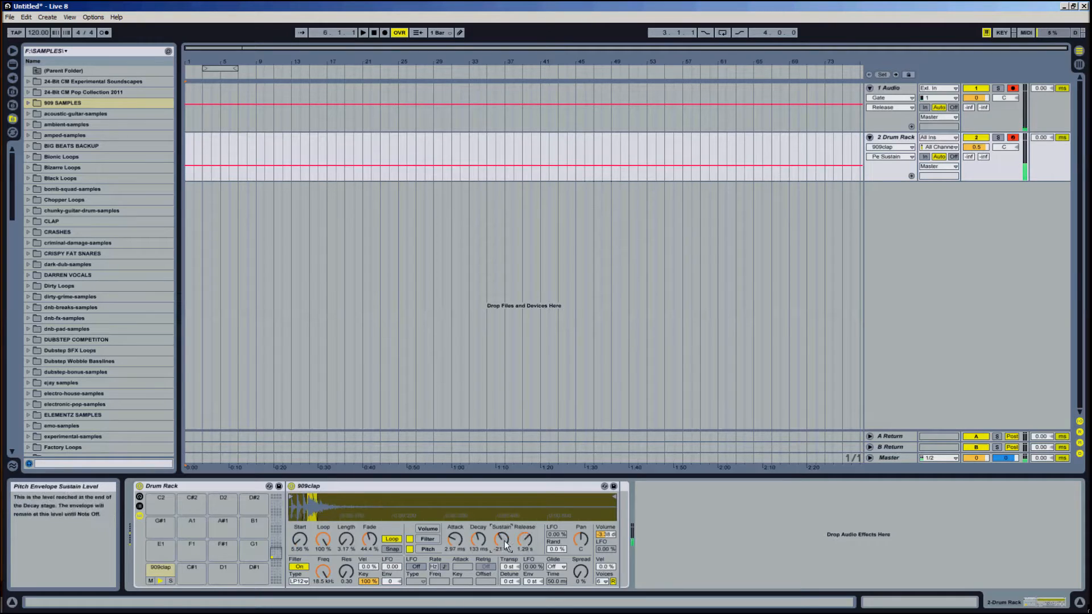
# - Try the LFO at 4.59 Hz with 73.4% volume modulation, switch it back off, and set spread to 23% and loop to about 42.9%
pyautogui.click(415, 567)
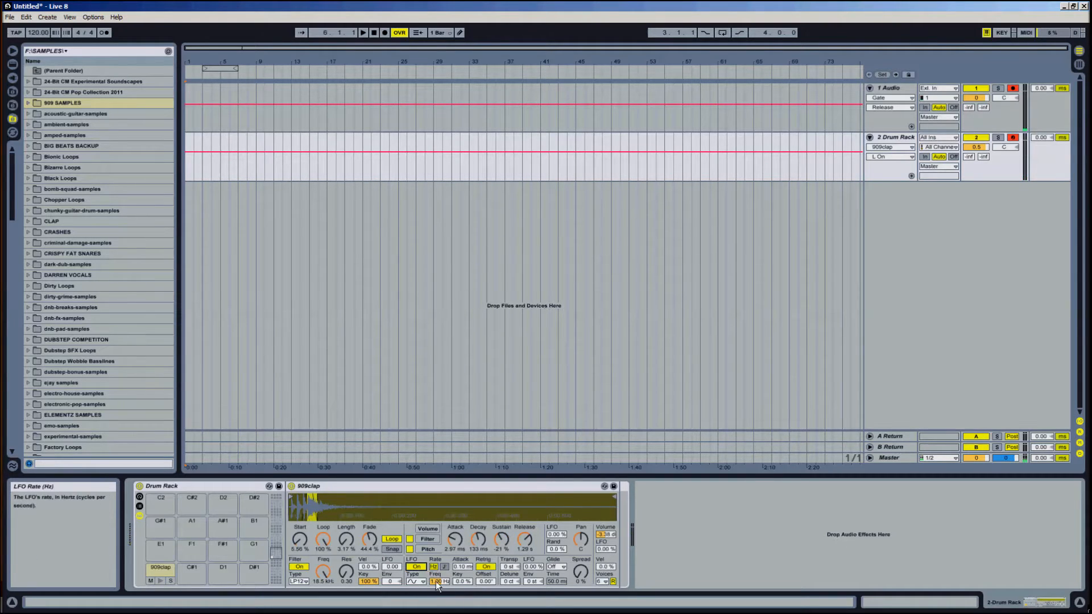
pyautogui.moveTo(432, 582)
pyautogui.mouseDown()
pyautogui.moveTo(441, 581)
pyautogui.moveTo(424, 585)
pyautogui.mouseUp()
pyautogui.moveTo(558, 537); pyautogui.dragTo(586, 572)
pyautogui.moveTo(329, 539)
pyautogui.mouseDown()
pyautogui.moveTo(348, 541)
pyautogui.moveTo(323, 541)
pyautogui.mouseUp()
pyautogui.click(416, 567)
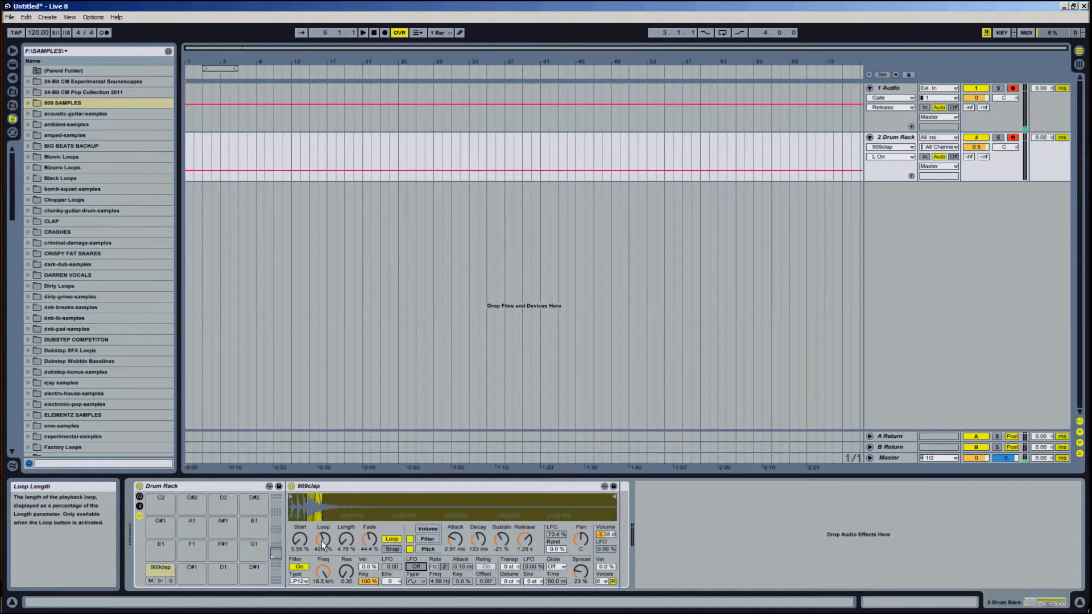
# - Map Simpler's loop length to MIDI controller CC 73 on channel 16 and leave MIDI mapping mode
pyautogui.click(1026, 32)
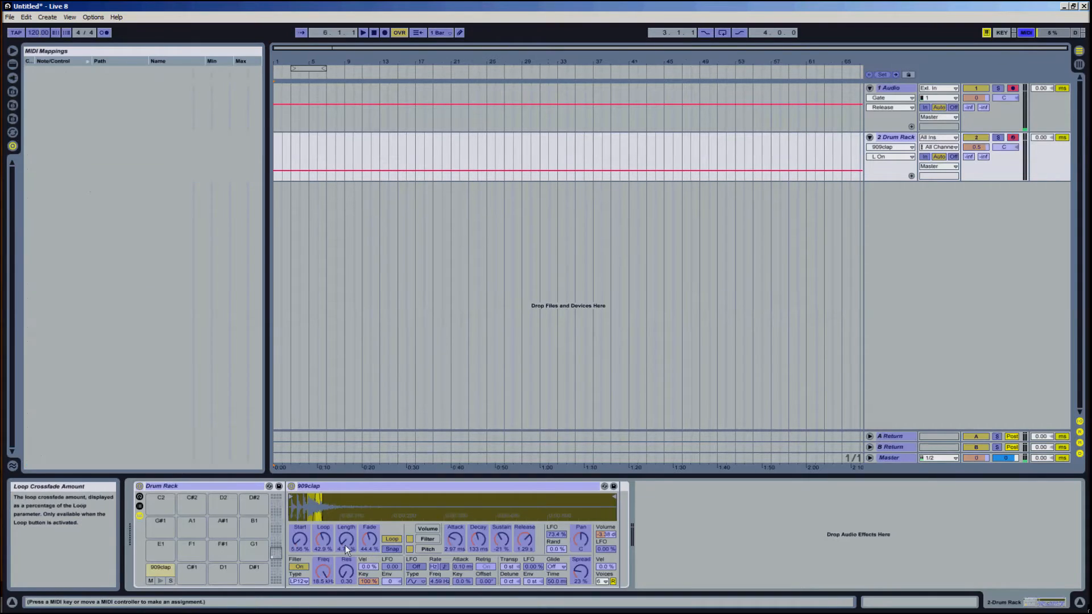
pyautogui.click(323, 542)
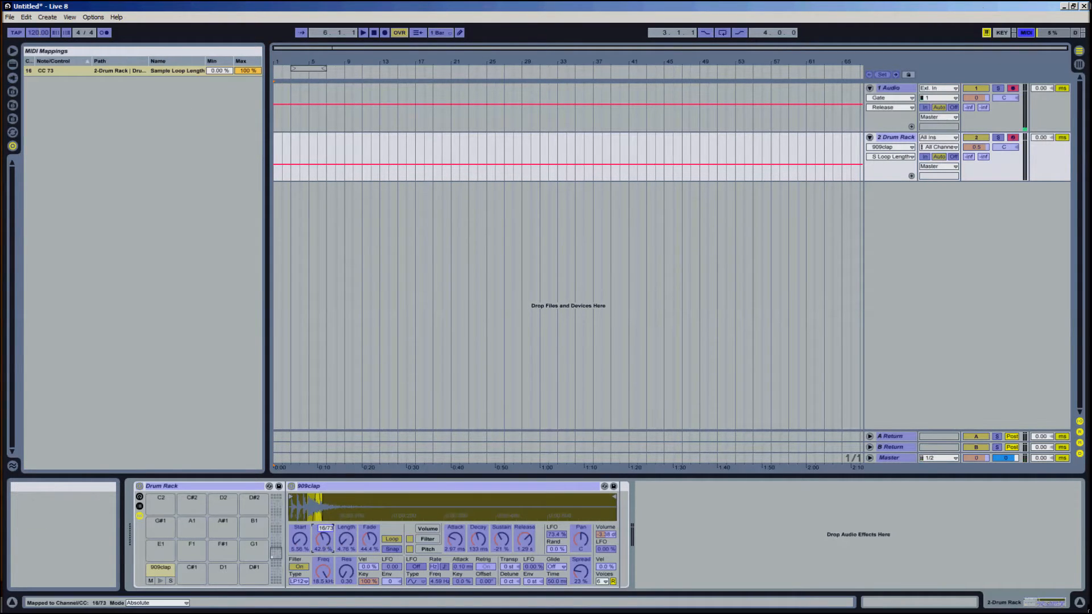
pyautogui.click(1027, 32)
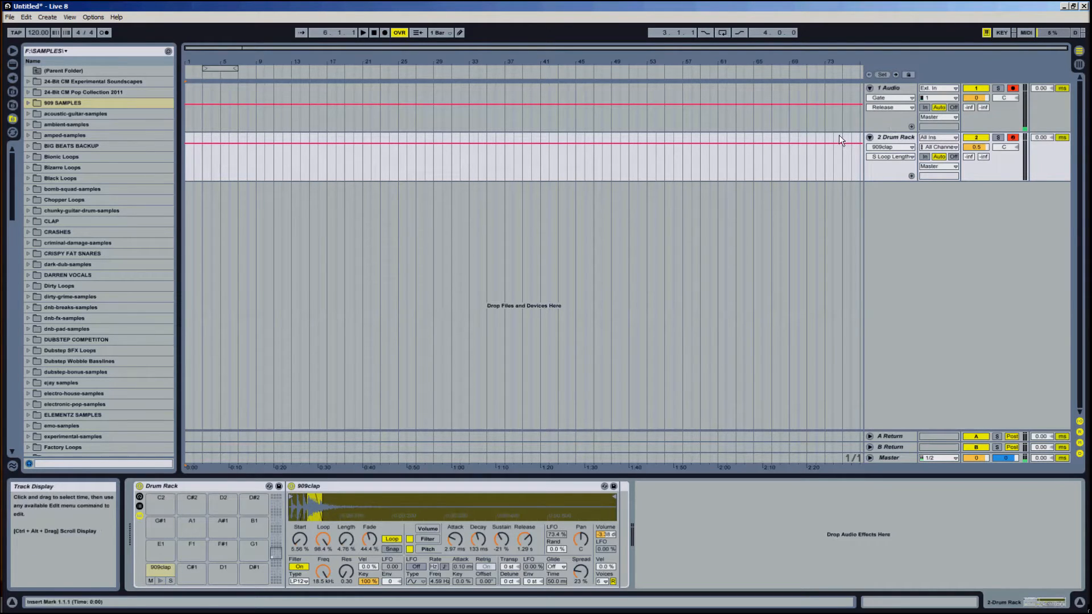
# - Draw loop length automation on the Drum Rack track, falling to about 20% before bar 4 and rising again to around bar 8
pyautogui.click(221, 144)
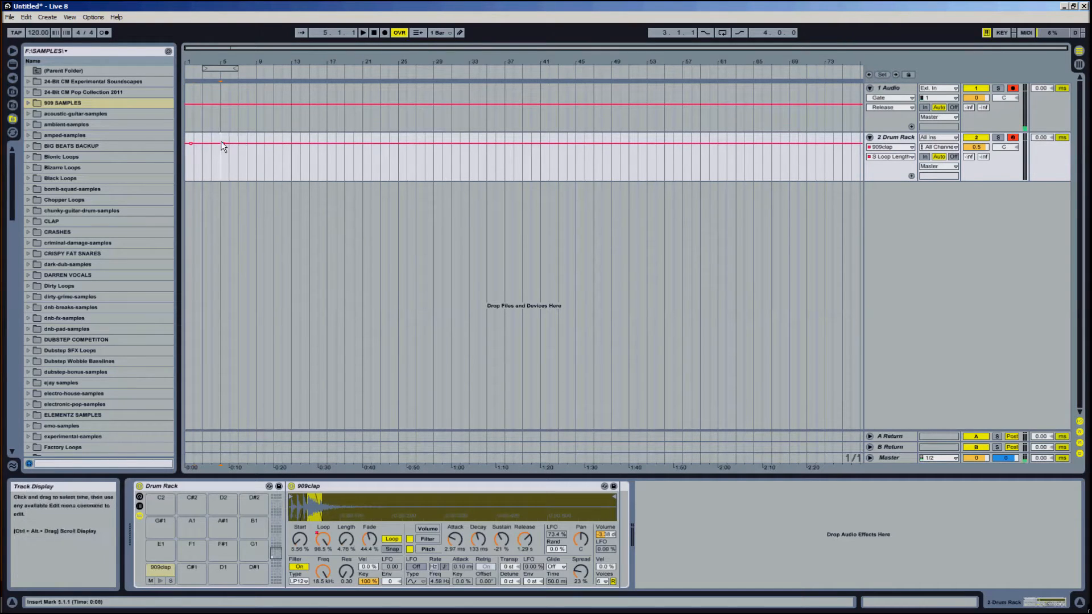
pyautogui.moveTo(221, 141); pyautogui.dragTo(209, 173)
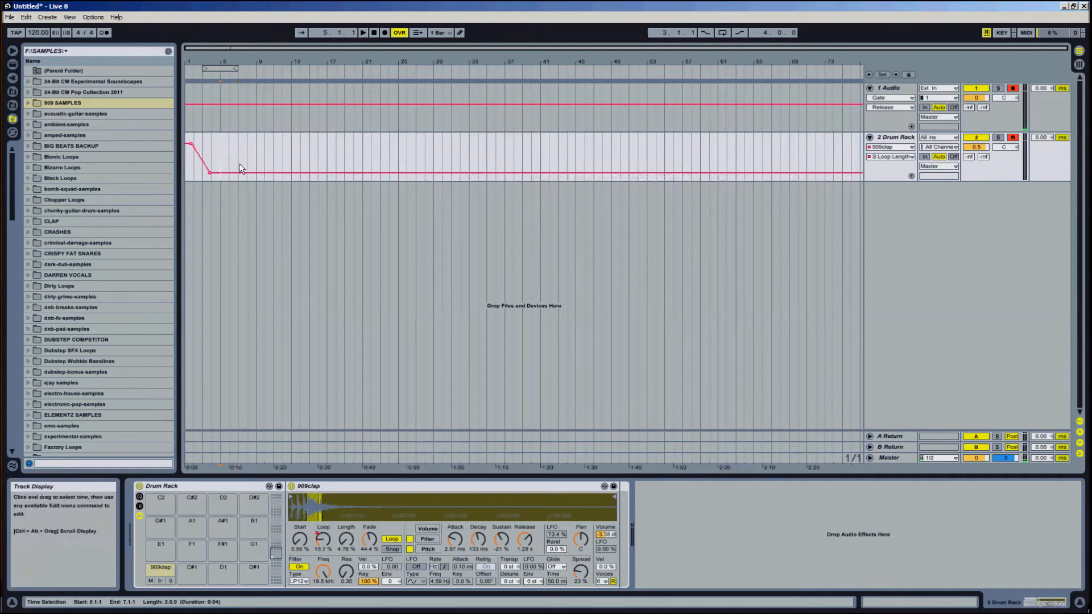
pyautogui.click(241, 175)
pyautogui.doubleClick(243, 172)
pyautogui.moveTo(244, 173); pyautogui.dragTo(223, 140)
# - Insert a four-bar MIDI clip at the start of the Drum Rack track and open it in the note editor
pyautogui.click(372, 32)
pyautogui.rightClick(211, 139)
pyautogui.click(298, 193)
pyautogui.moveTo(212, 50); pyautogui.dragTo(216, 84)
pyautogui.doubleClick(254, 142)
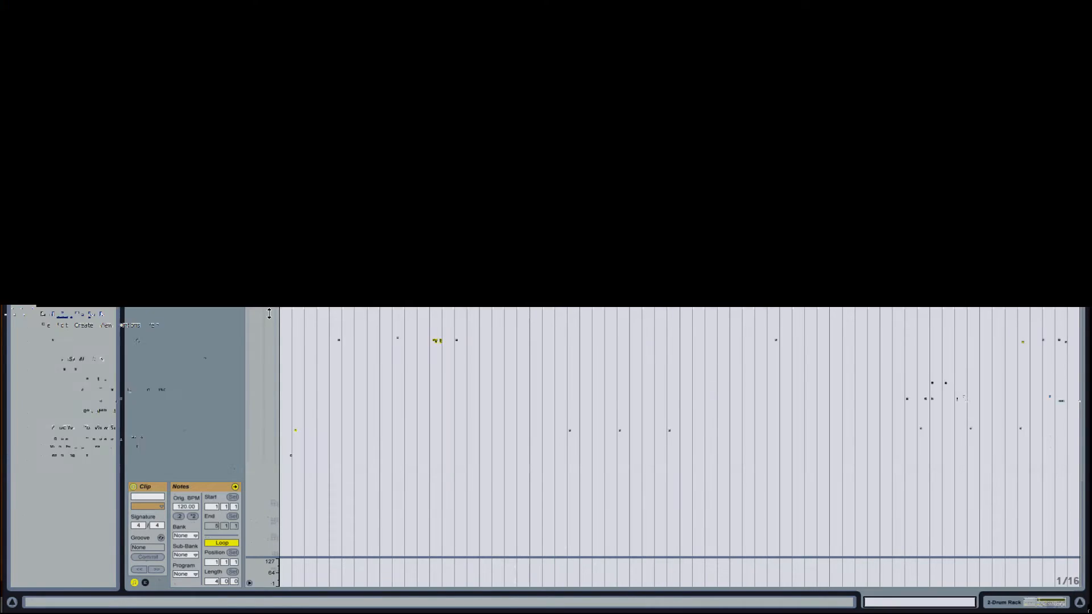
# - Add a 909clap note at the start of the clip, extend it to three bars, and play the result
pyautogui.doubleClick(286, 148)
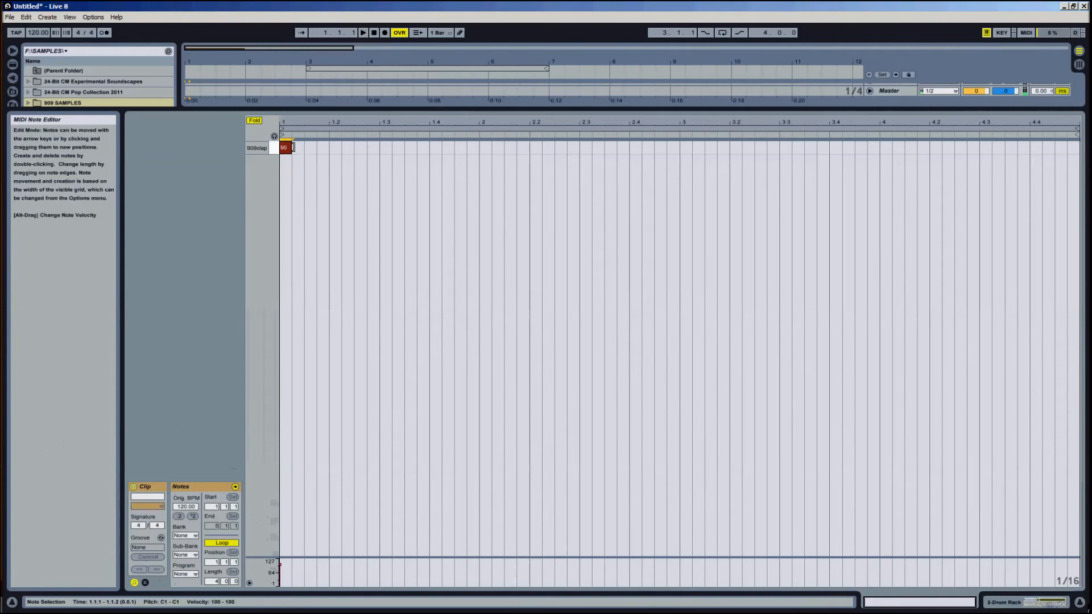
pyautogui.moveTo(295, 148); pyautogui.dragTo(480, 147)
pyautogui.press('space')
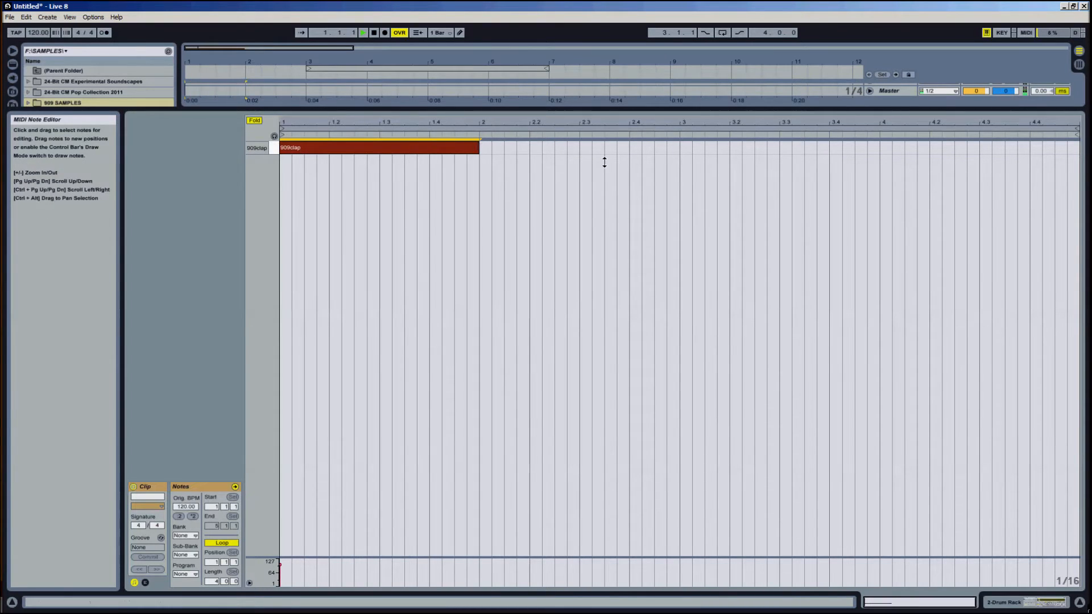
pyautogui.press('space')
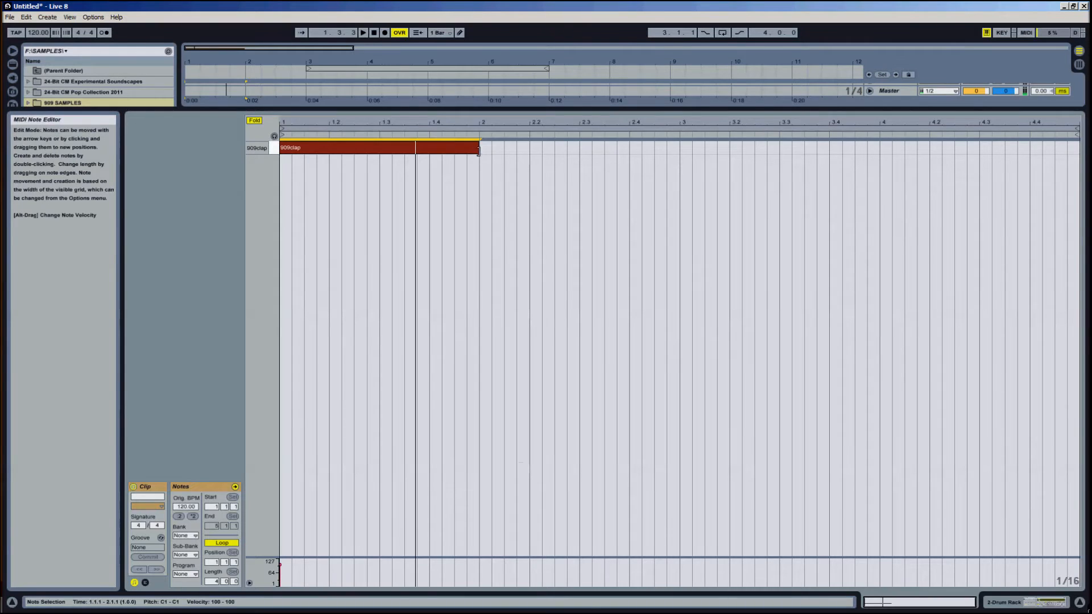
pyautogui.moveTo(478, 150); pyautogui.dragTo(810, 174)
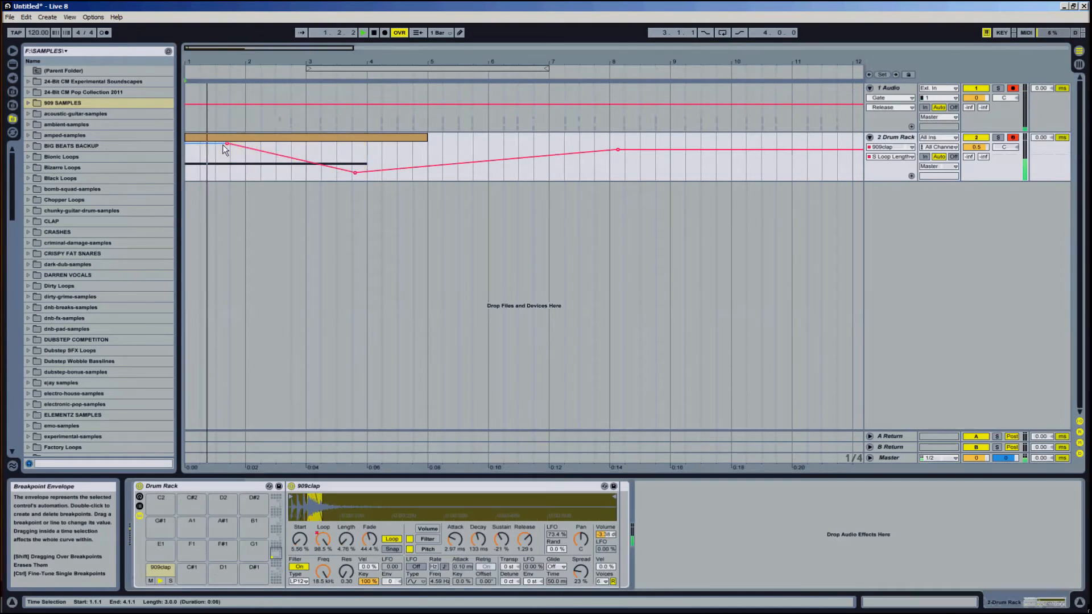
# - Reshape the loop length automation into a straight fall from the clip's start to a low point at bar 4
pyautogui.click(227, 145)
pyautogui.moveTo(355, 174); pyautogui.dragTo(368, 178)
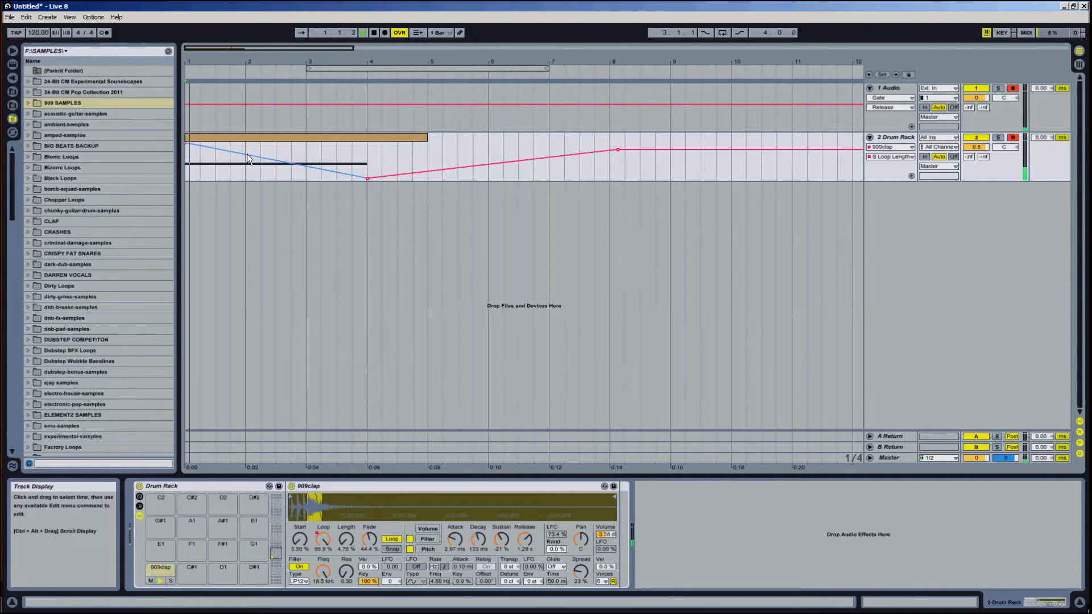
pyautogui.press('space')
# - Reopen the MIDI clip and lengthen the 909clap note to fill all four bars
pyautogui.click(424, 137)
pyautogui.moveTo(425, 138)
pyautogui.mouseDown()
pyautogui.moveTo(457, 137)
pyautogui.moveTo(425, 138)
pyautogui.mouseUp()
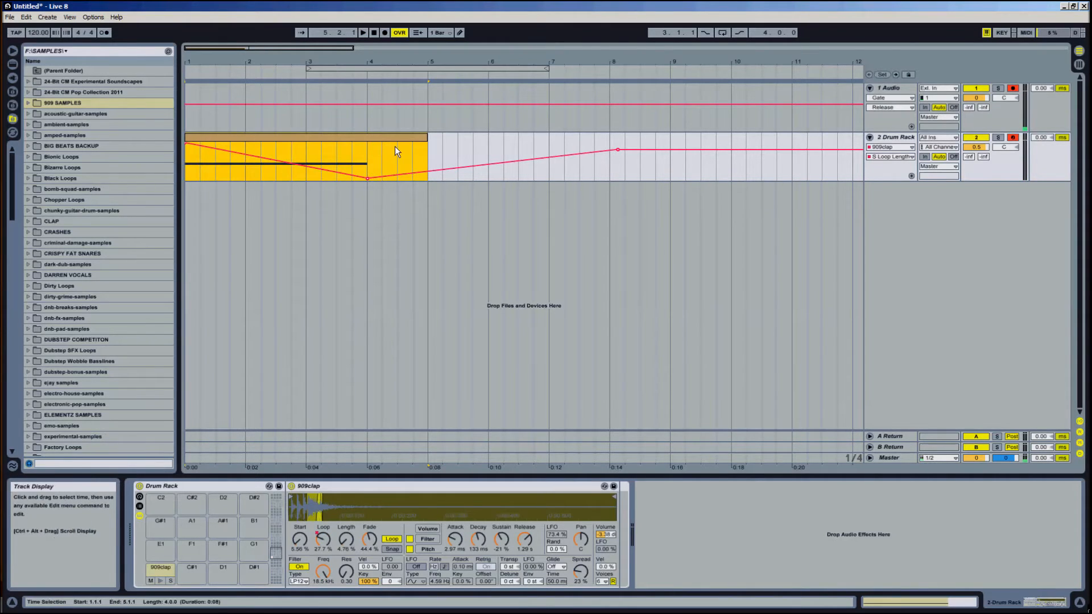
pyautogui.doubleClick(396, 151)
pyautogui.moveTo(877, 151); pyautogui.dragTo(949, 172)
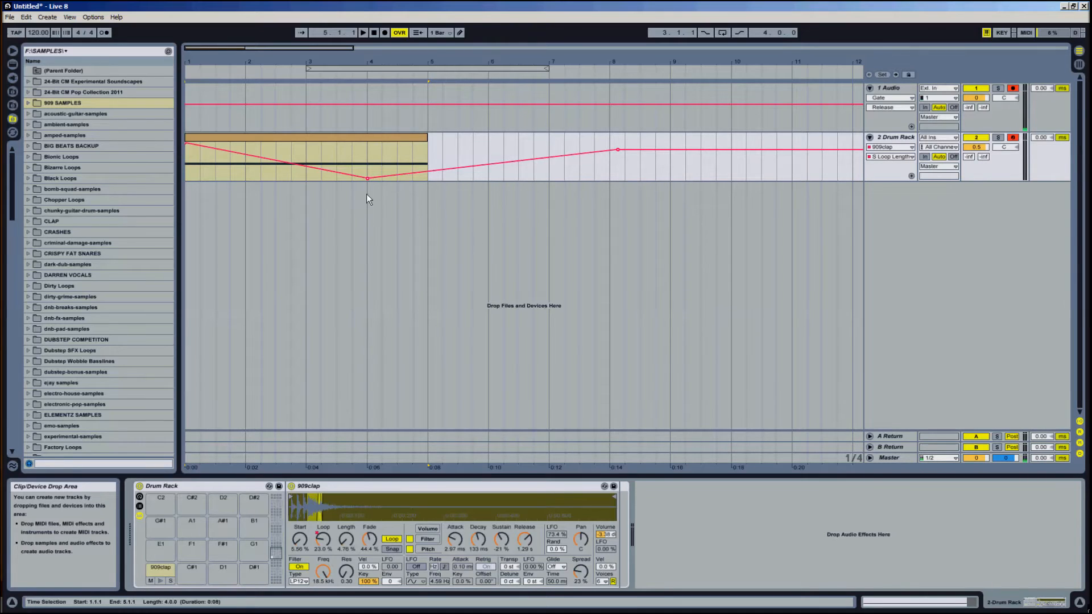
# - Move the lowest loop length breakpoint to bar 5 at just above 0% and play back the falling loop
pyautogui.moveTo(367, 179); pyautogui.dragTo(430, 179)
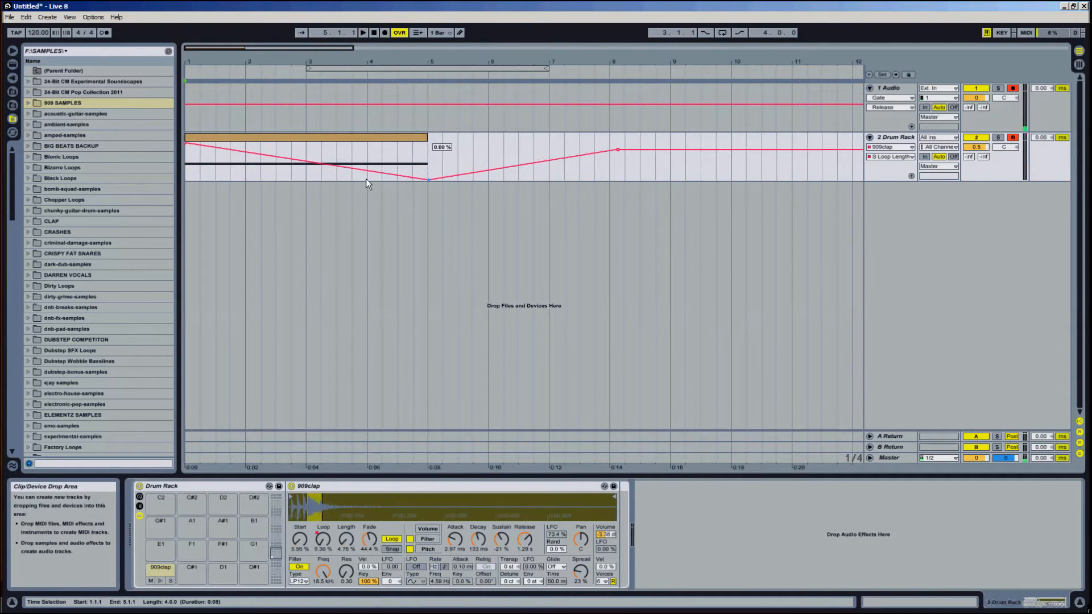
pyautogui.press('space')
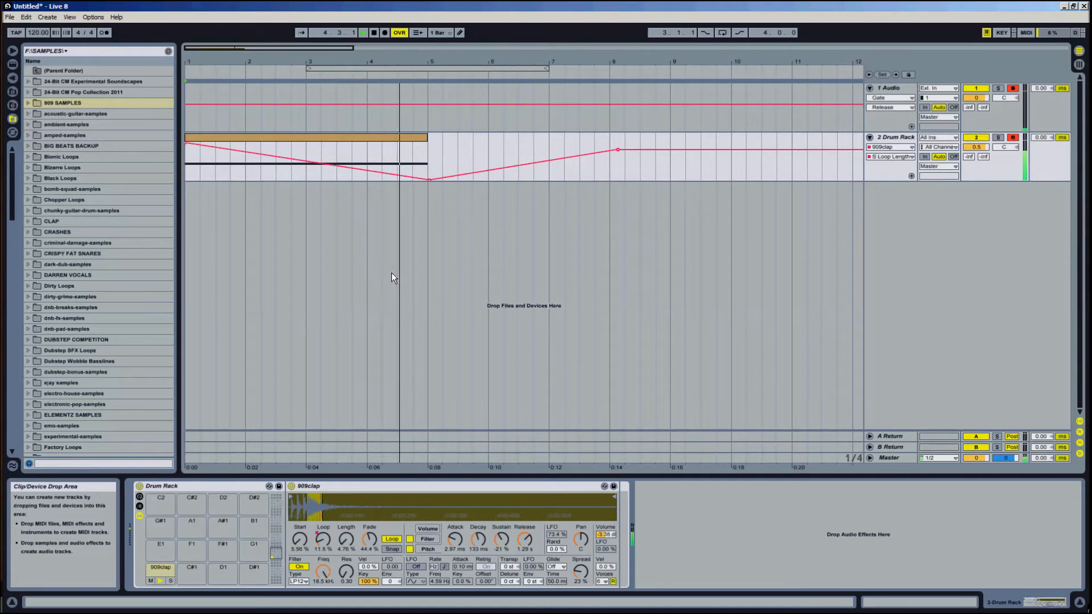
pyautogui.press('space')
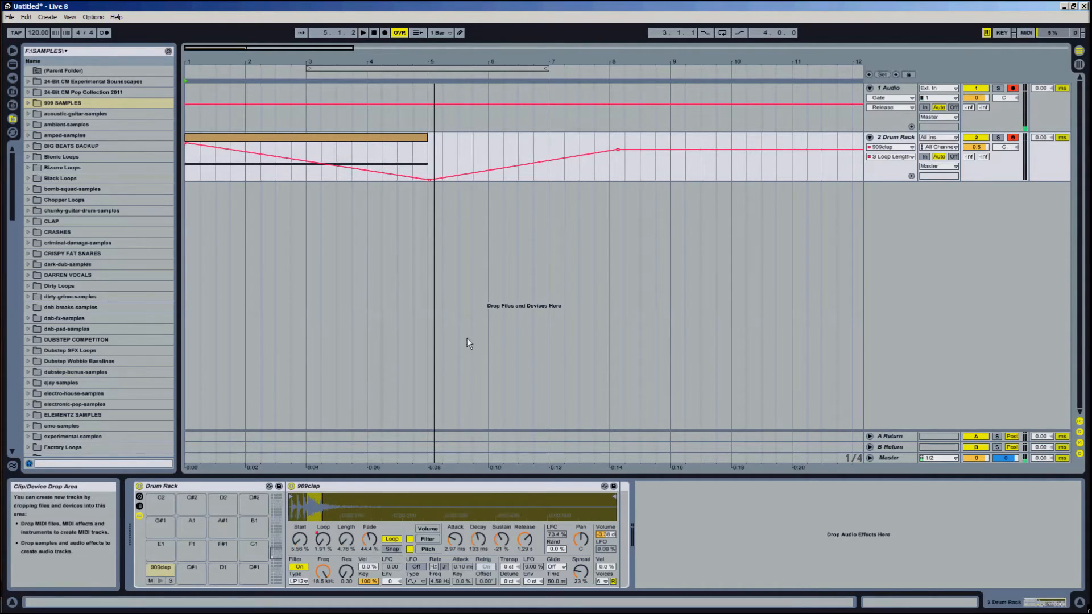
# - Load the FabFilter Timeless 2 plug-in after the Drum Rack on the second track
pyautogui.click(898, 139)
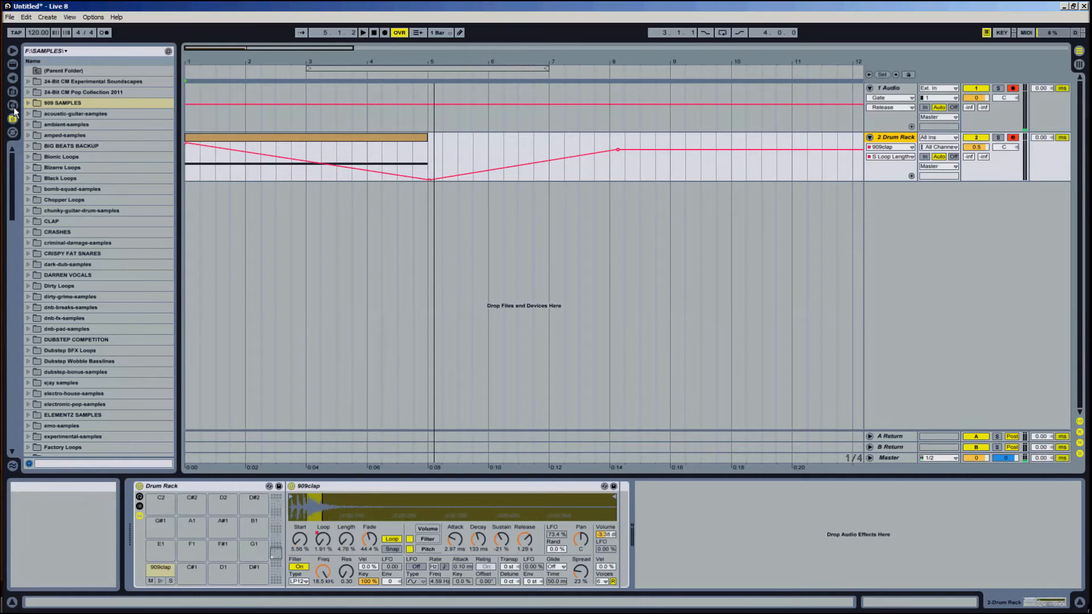
pyautogui.click(13, 80)
pyautogui.scroll(-10, 11, 225)
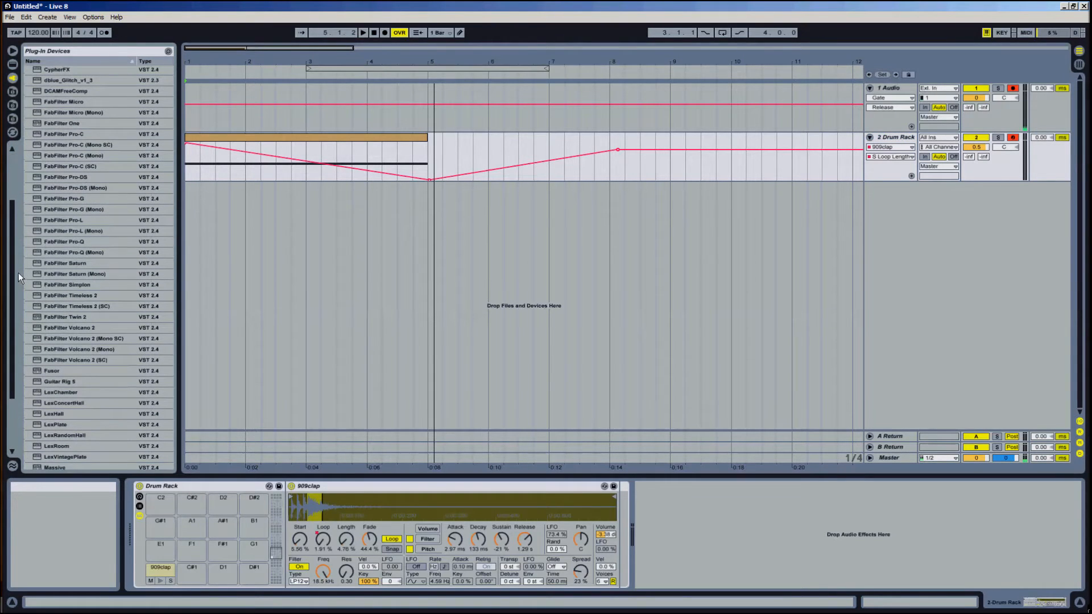
pyautogui.click(81, 297)
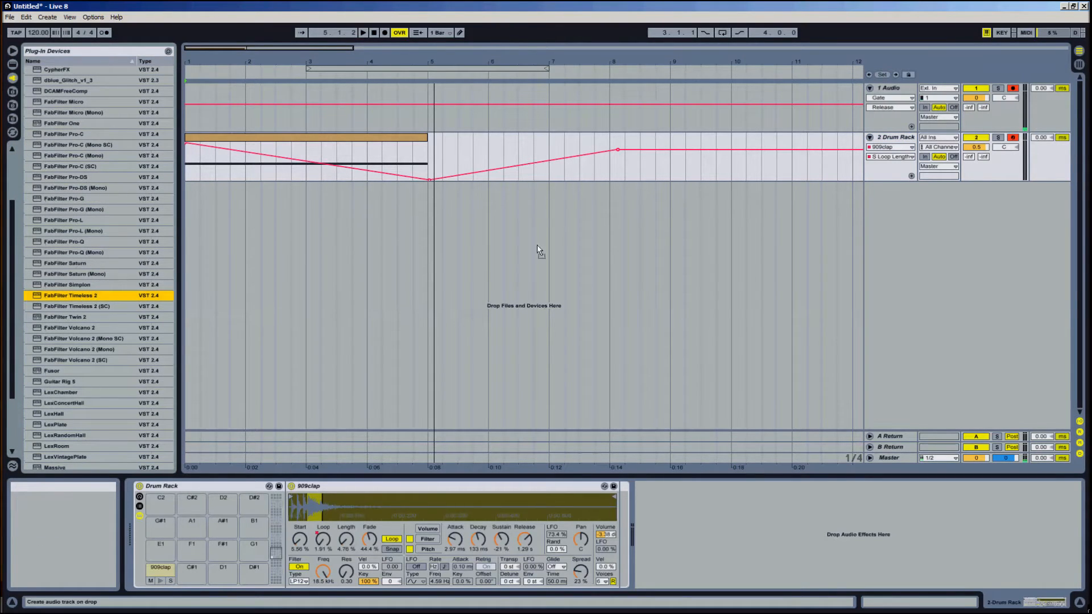
pyautogui.moveTo(643, 474); pyautogui.dragTo(646, 494)
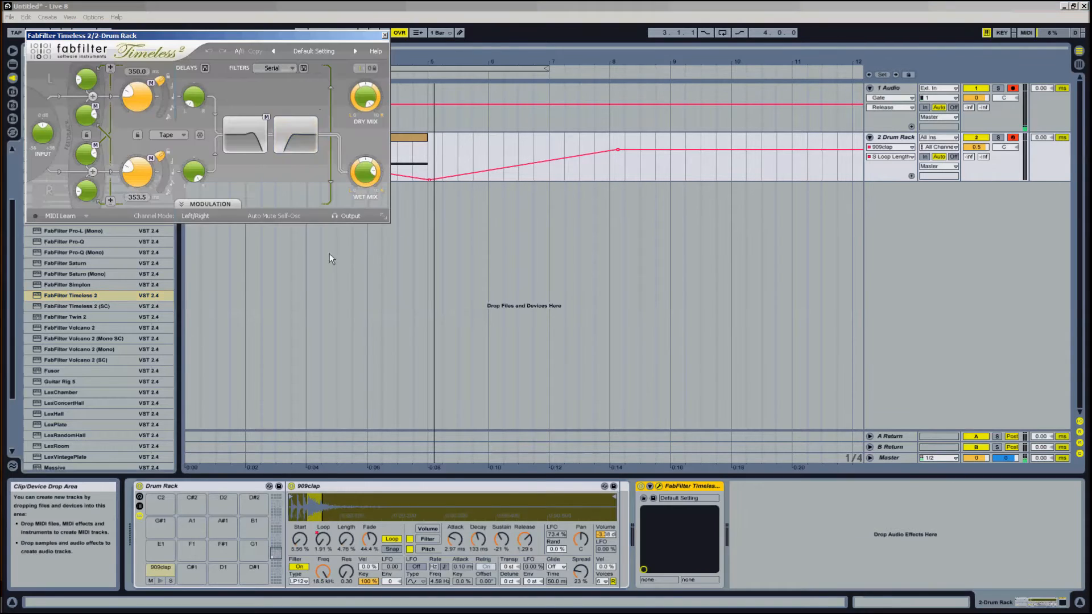
# - Choose the Analog Tape Echo RD preset in Timeless 2, listen to it and close the plug-in window
pyautogui.click(355, 51)
pyautogui.moveTo(355, 36); pyautogui.dragTo(553, 247)
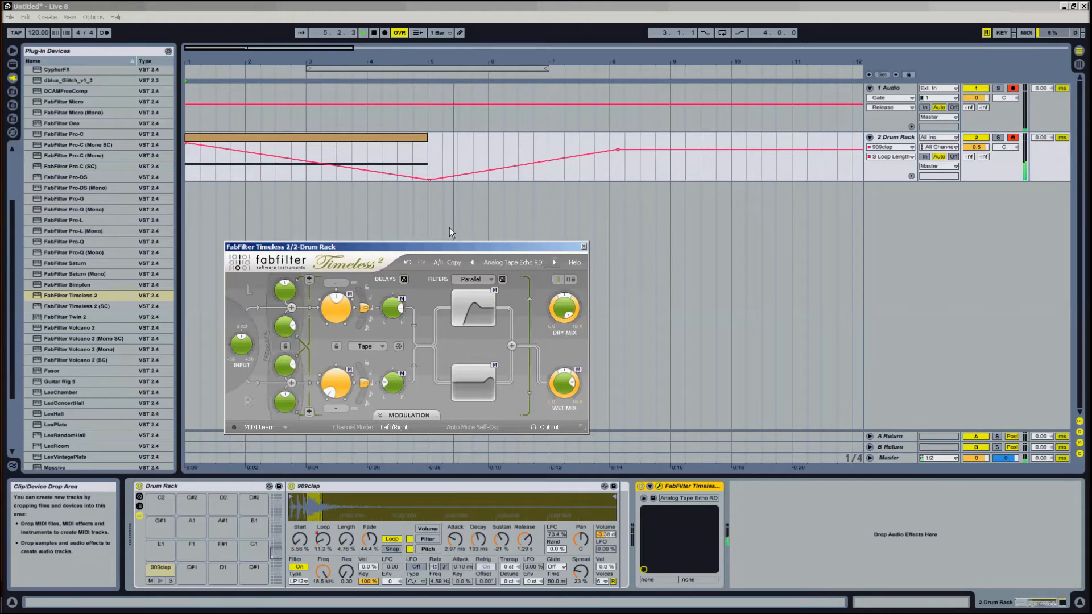
pyautogui.click(584, 247)
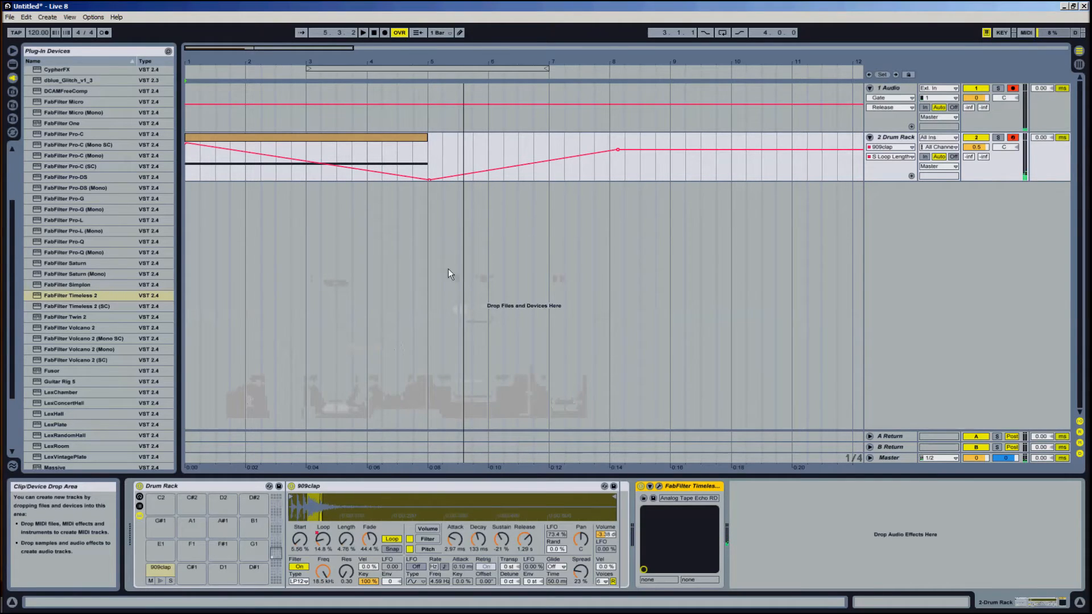
# - Switch the browser back to the F:\SAMPLES folder
pyautogui.moveTo(306, 50); pyautogui.dragTo(306, 47)
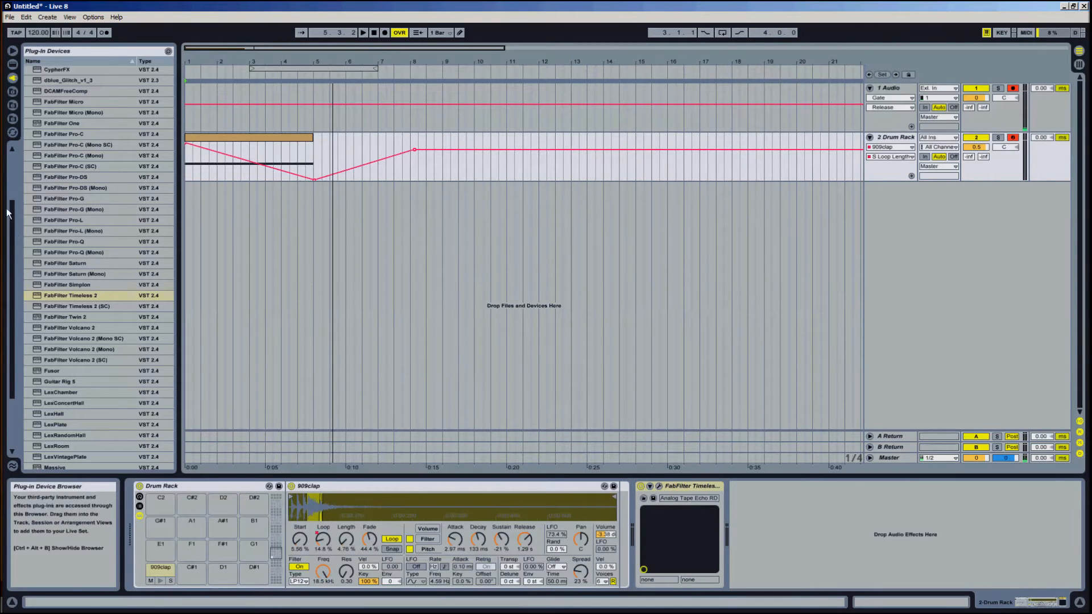
pyautogui.click(16, 119)
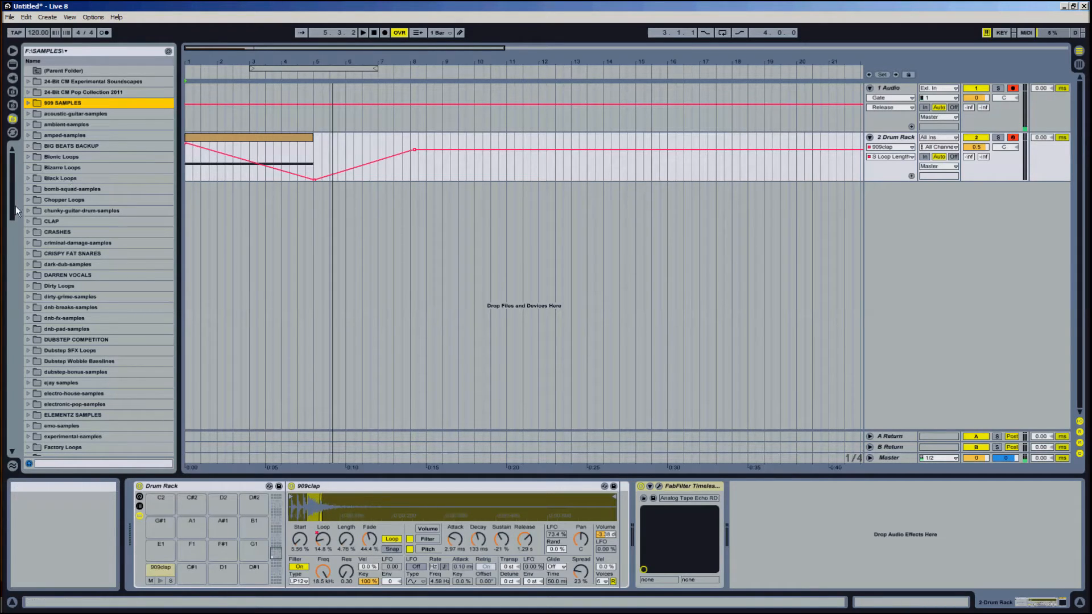
# - Audition samples in the CRISPY FAT SNARES folder and load the ftsn-0004 snare onto the Drum Rack pad beside 909clap
pyautogui.click(28, 253)
pyautogui.click(67, 307)
pyautogui.click(94, 350)
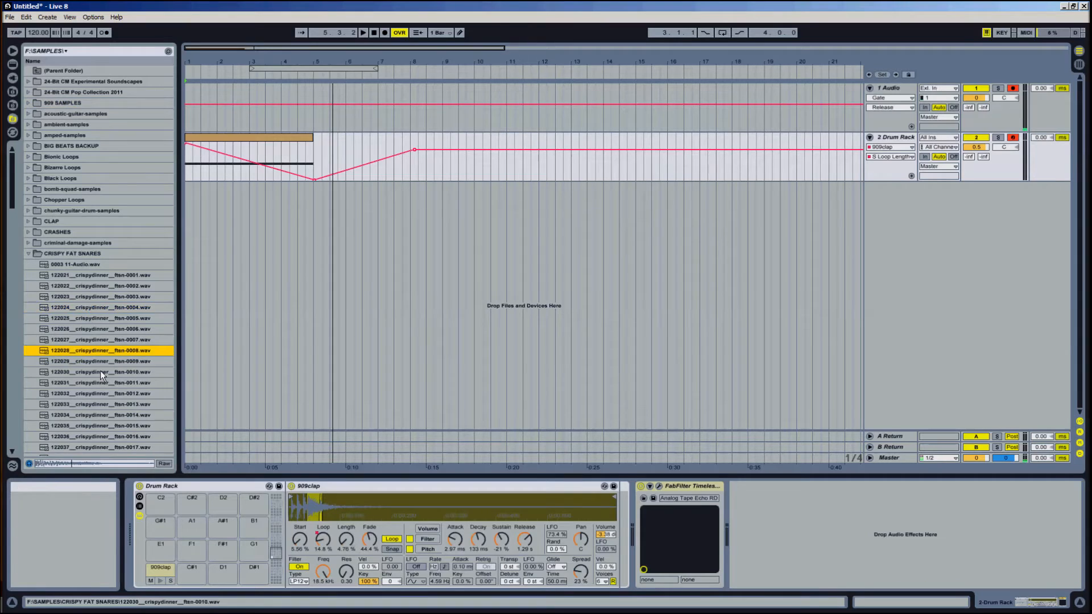
pyautogui.click(100, 371)
pyautogui.click(103, 384)
pyautogui.click(103, 415)
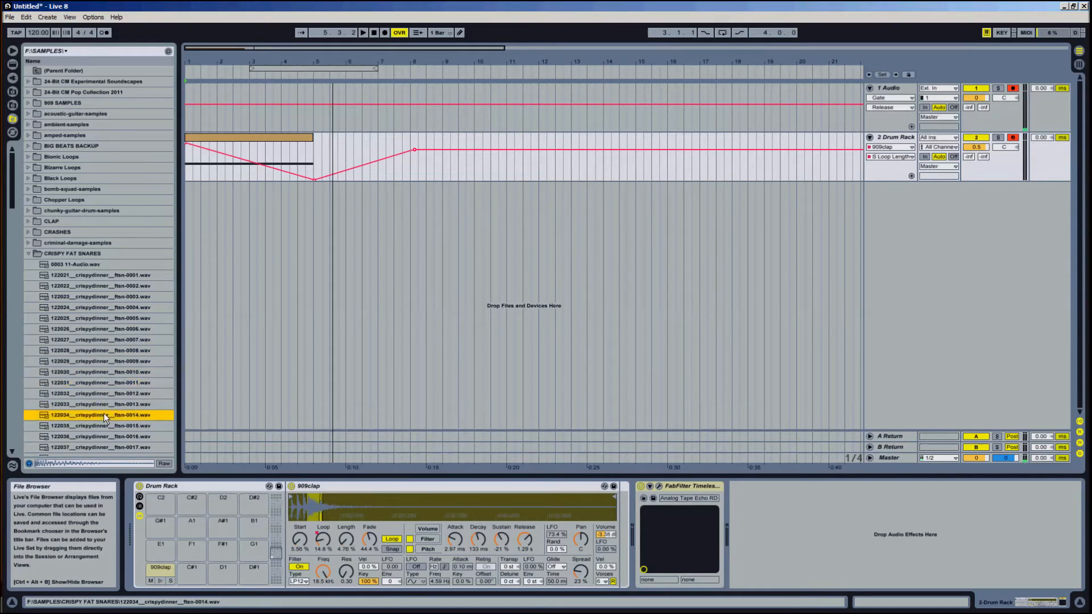
pyautogui.click(111, 307)
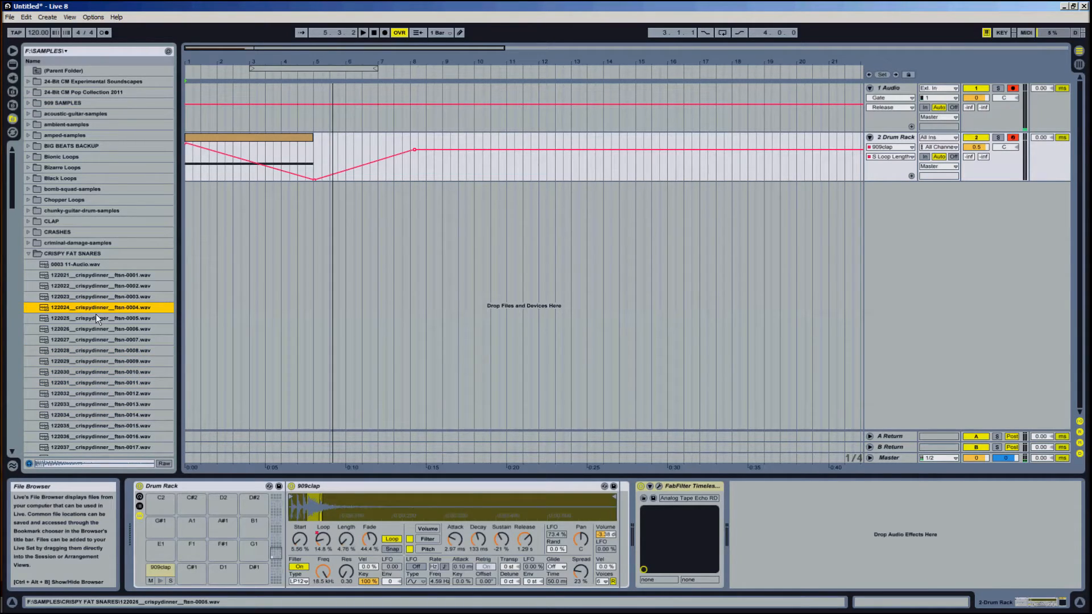
pyautogui.moveTo(89, 309); pyautogui.dragTo(200, 574)
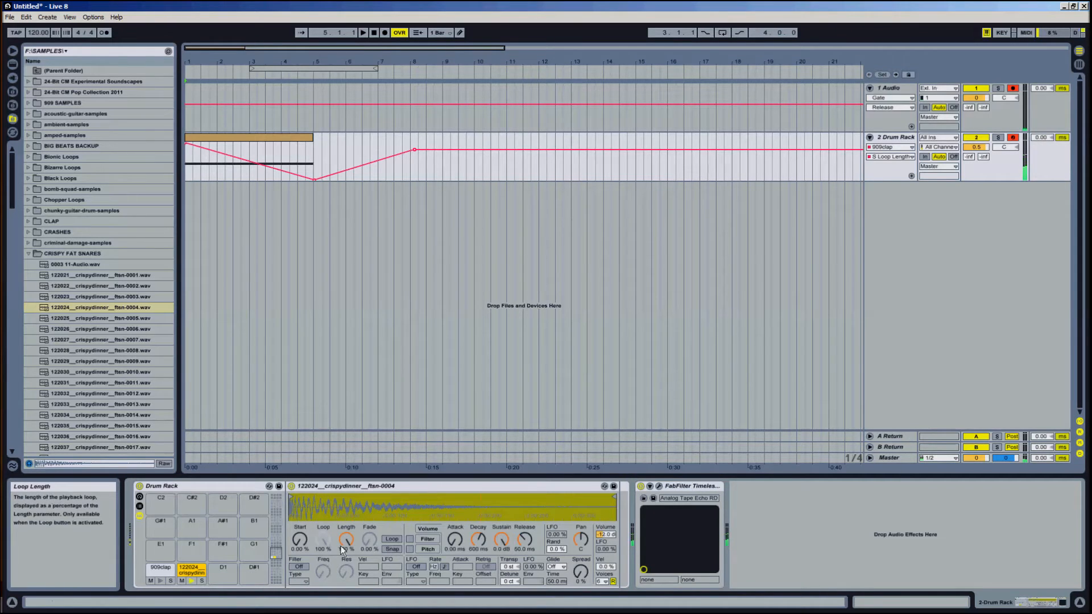
# - Bypass the Timeless 2 delay on the Drum Rack track and turn on Loop for the ftsn-0004 snare
pyautogui.click(896, 139)
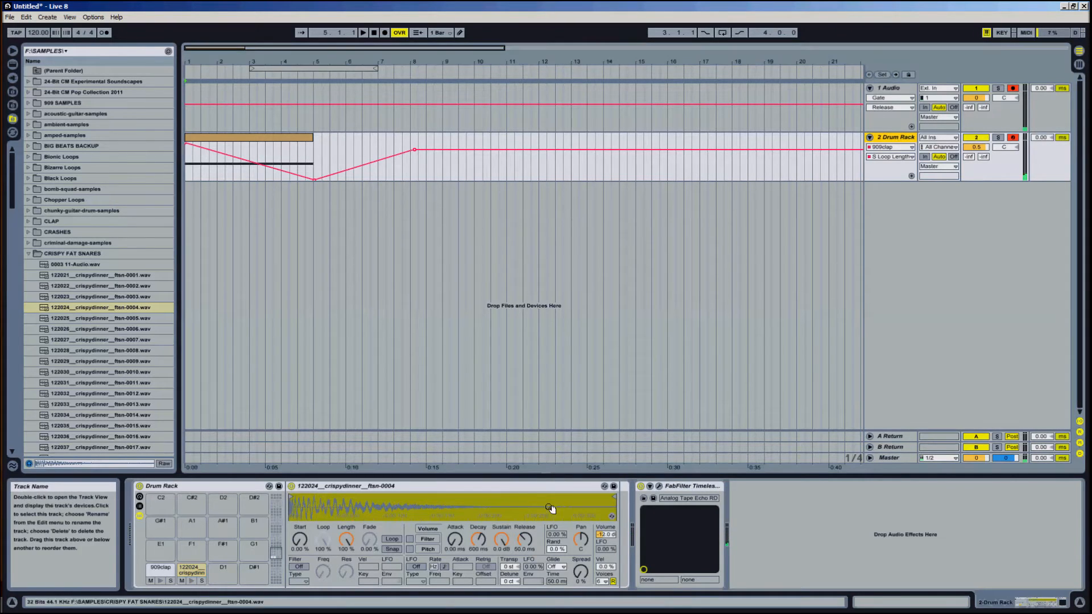
pyautogui.click(641, 487)
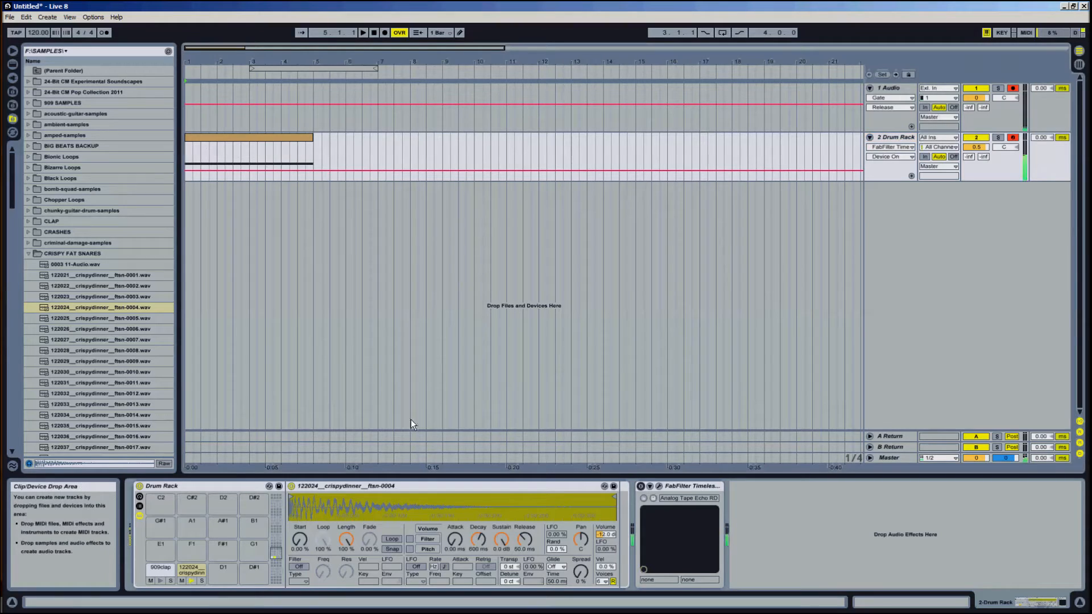
pyautogui.click(391, 539)
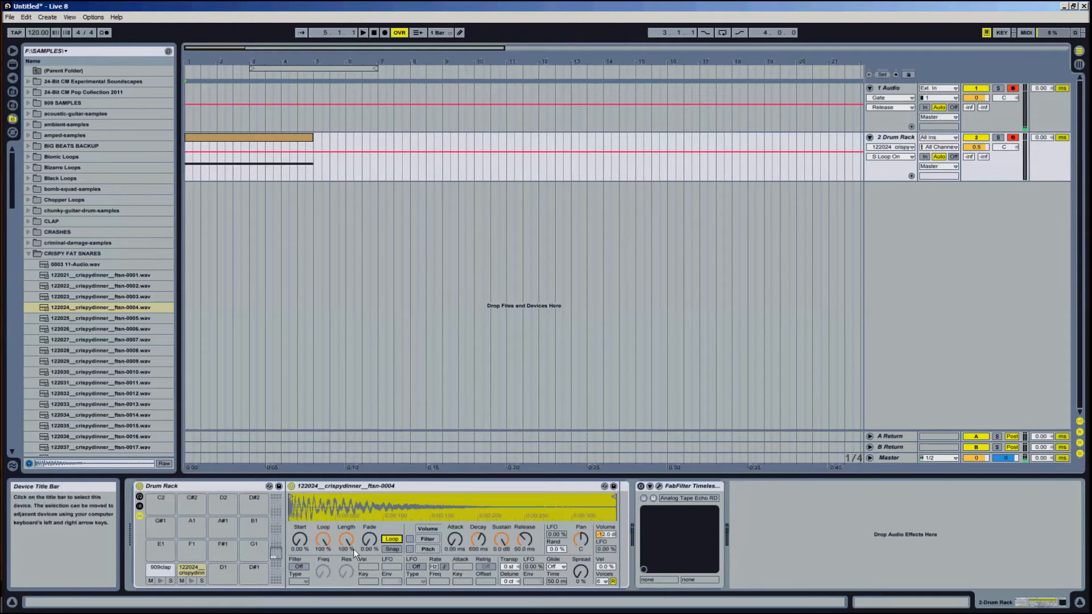
# - Shorten the snare's sample Length to 6.35 % and raise its Simpler volume to about -7 dB
pyautogui.click(347, 540)
pyautogui.moveTo(349, 541); pyautogui.dragTo(326, 534)
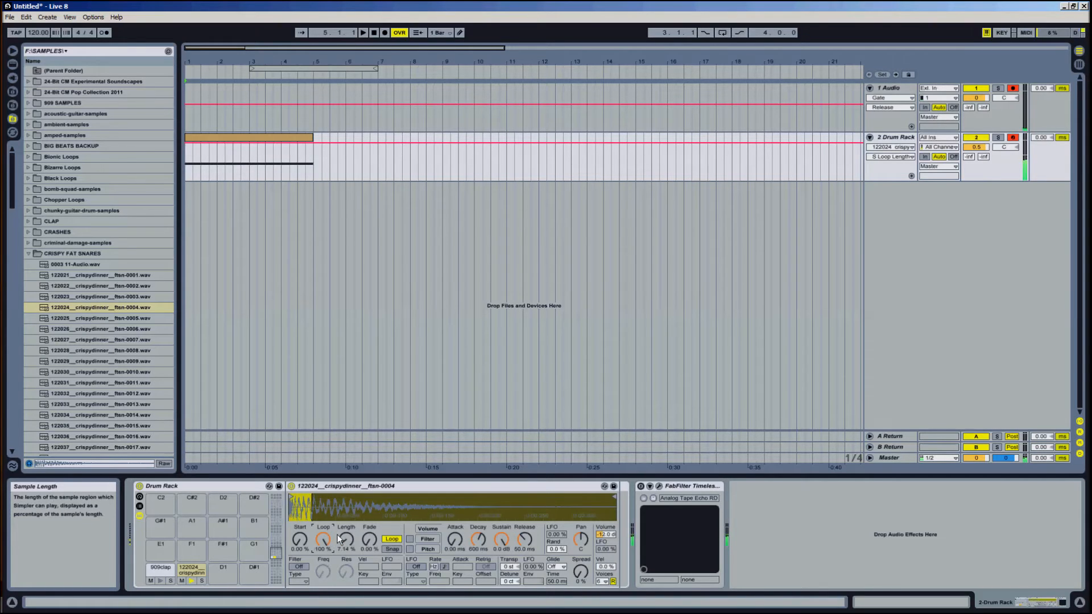
pyautogui.click(346, 540)
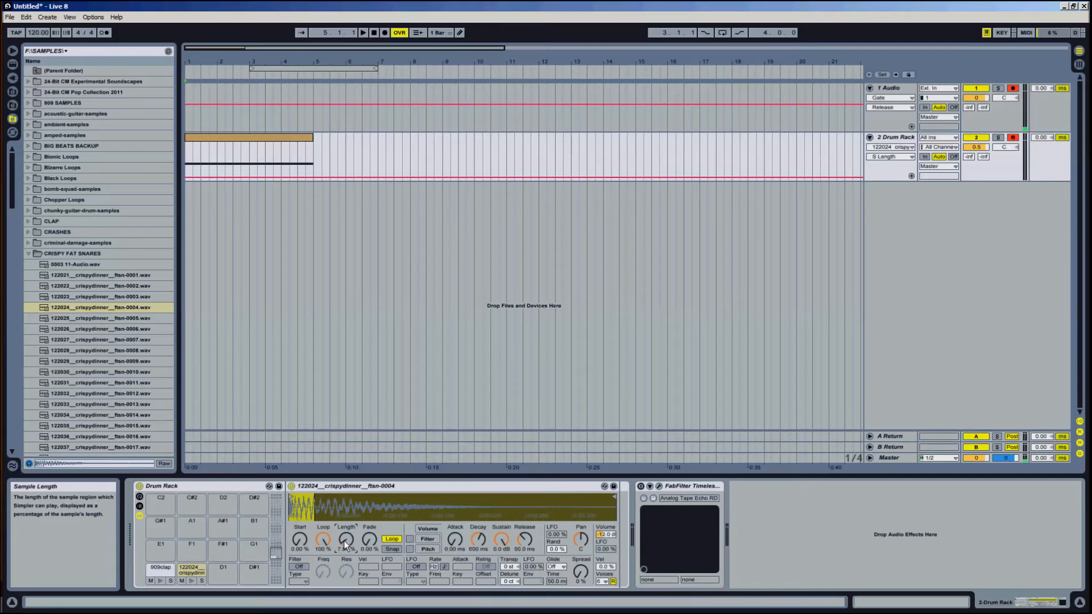
pyautogui.moveTo(342, 540); pyautogui.dragTo(345, 543)
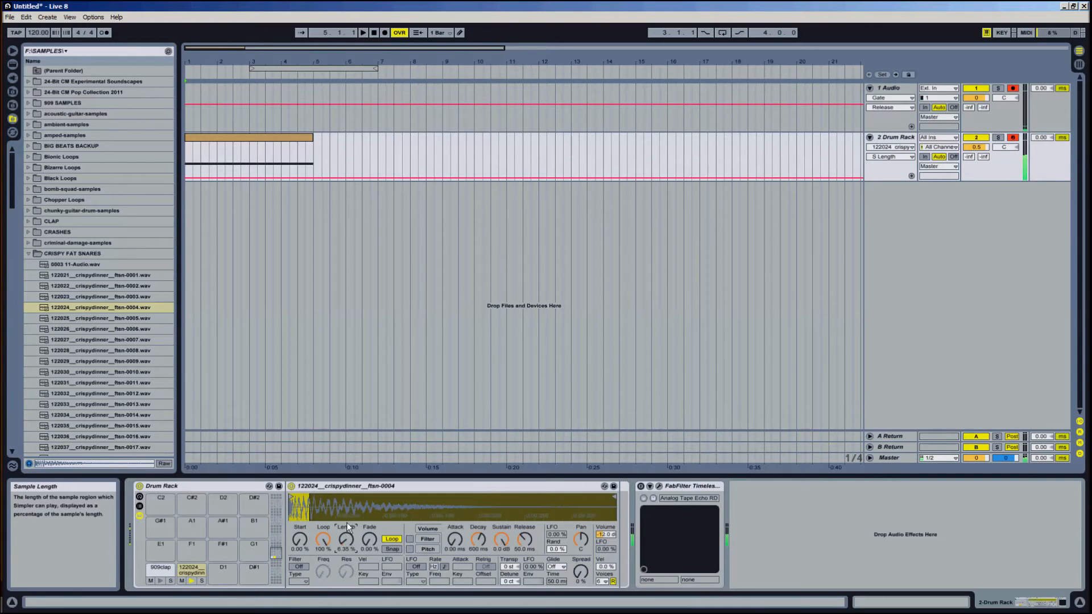
pyautogui.moveTo(606, 534); pyautogui.dragTo(605, 529)
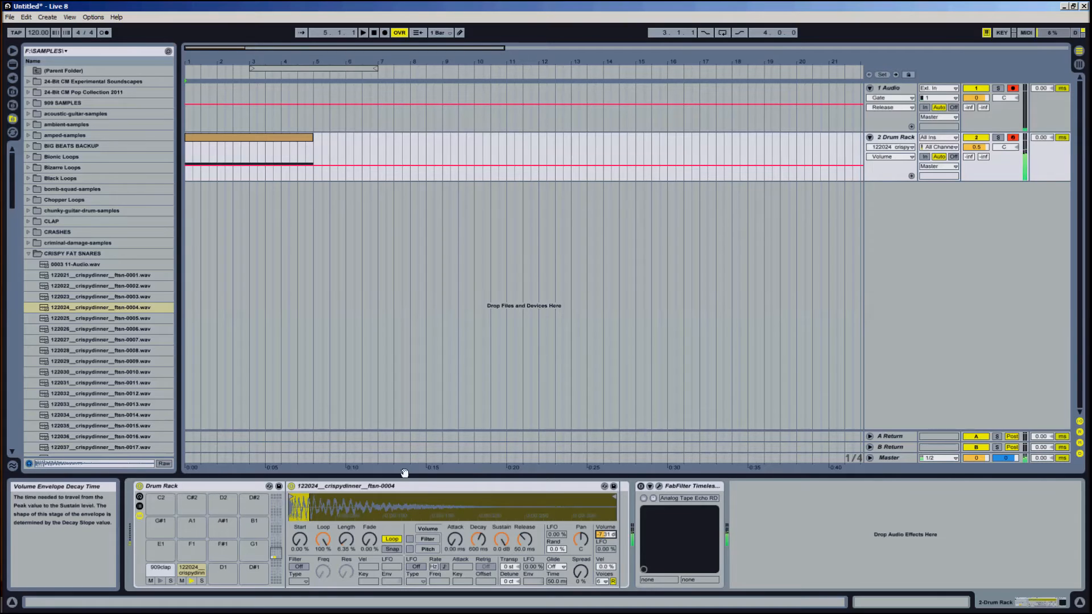
# - Move the long note in the Drum Rack clip from the 909clap row to the ftsn-0004 snare row and listen to it
pyautogui.press('space')
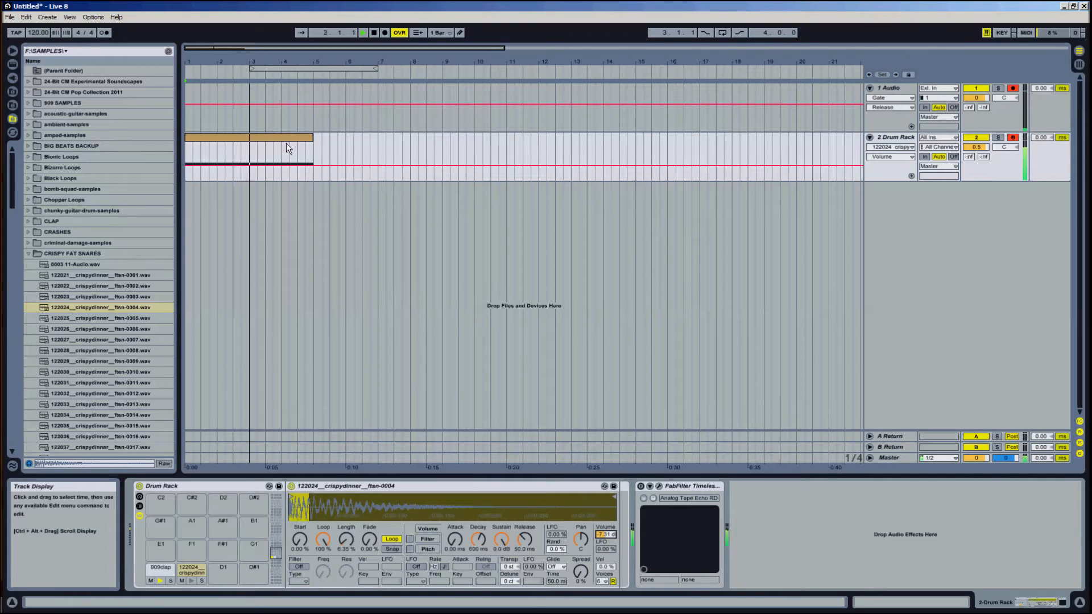
pyautogui.click(288, 137)
pyautogui.doubleClick(274, 138)
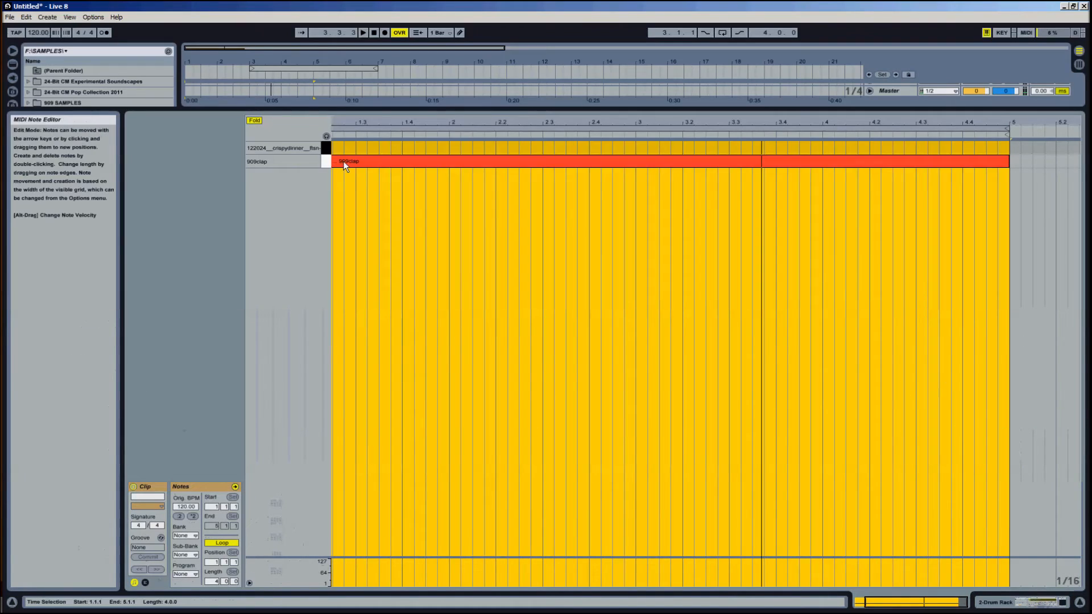
pyautogui.moveTo(344, 163); pyautogui.dragTo(346, 155)
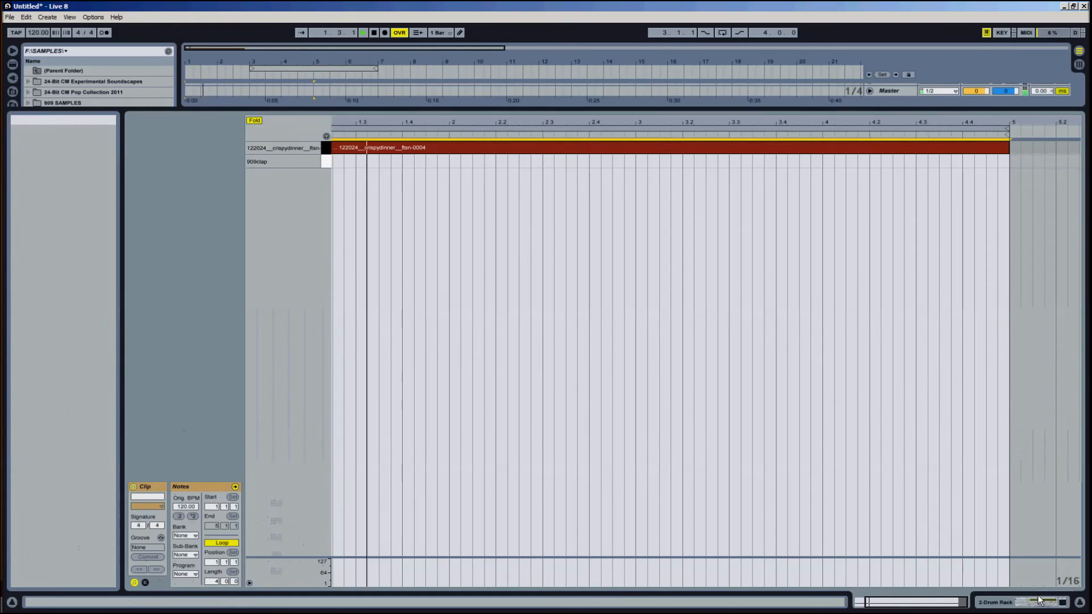
pyautogui.click(1000, 602)
pyautogui.press('space')
# - Shorten the Drum Rack clip to one bar, ending at bar 2, and play it back along the way
pyautogui.click(275, 141)
pyautogui.moveTo(308, 139); pyautogui.dragTo(247, 140)
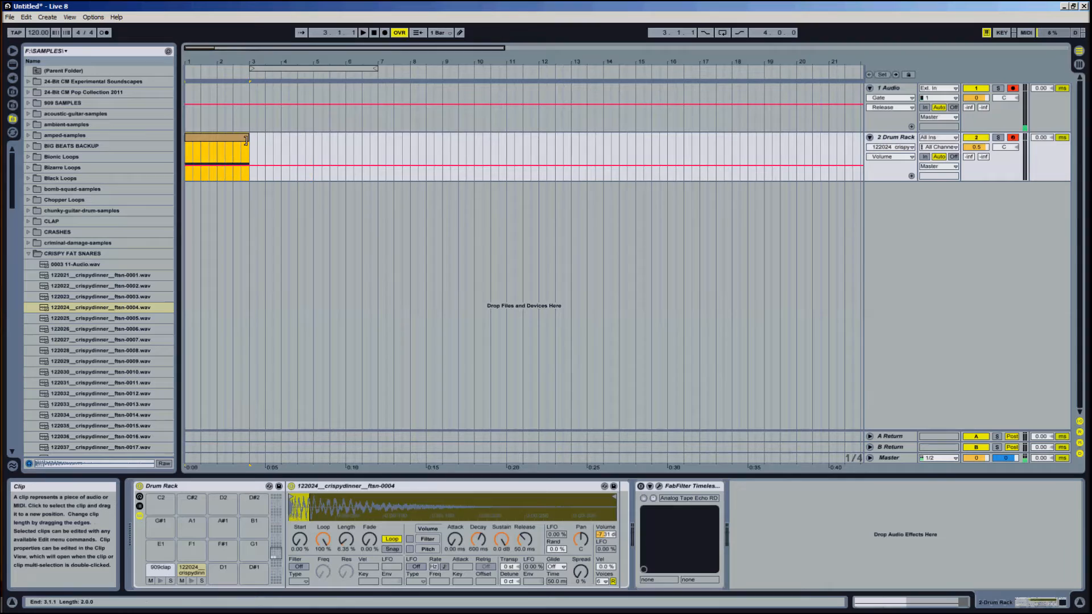
pyautogui.press('space')
pyautogui.press('space')
pyautogui.moveTo(248, 137); pyautogui.dragTo(216, 137)
# - Insert an audio track below the Drum Rack, arm it for recording and set its input to Resampling
pyautogui.rightClick(941, 216)
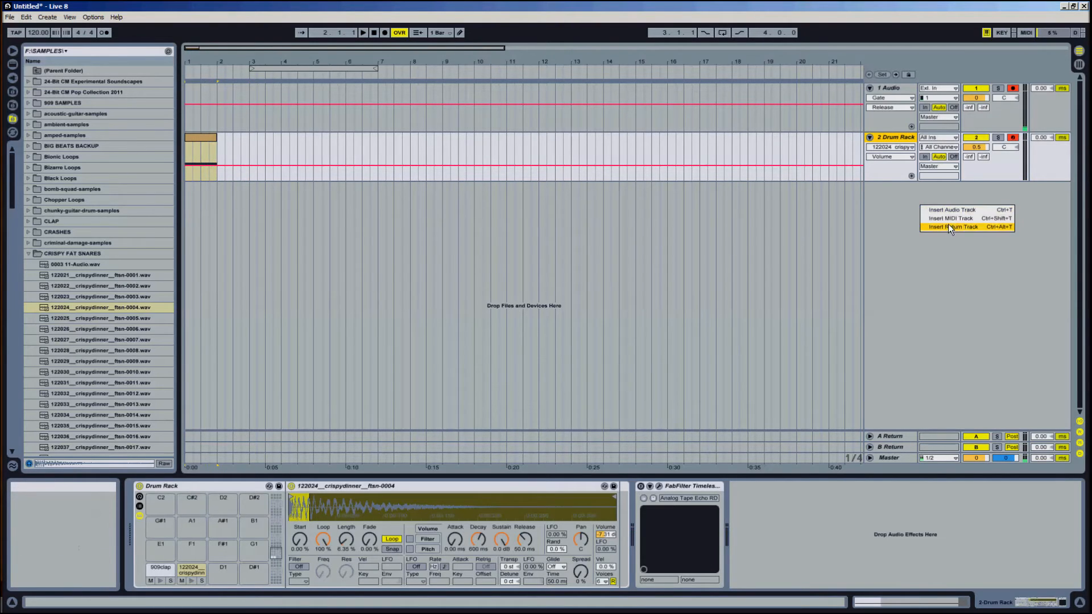
pyautogui.click(929, 210)
pyautogui.click(869, 189)
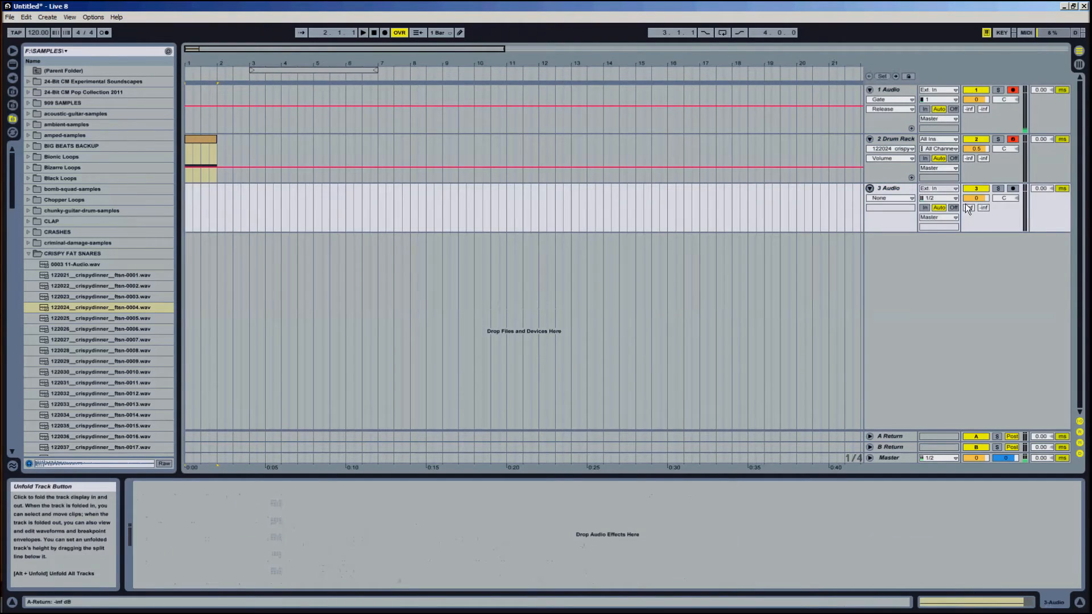
pyautogui.keyDown('ctrl'); pyautogui.click(1013, 188); pyautogui.keyUp('ctrl')
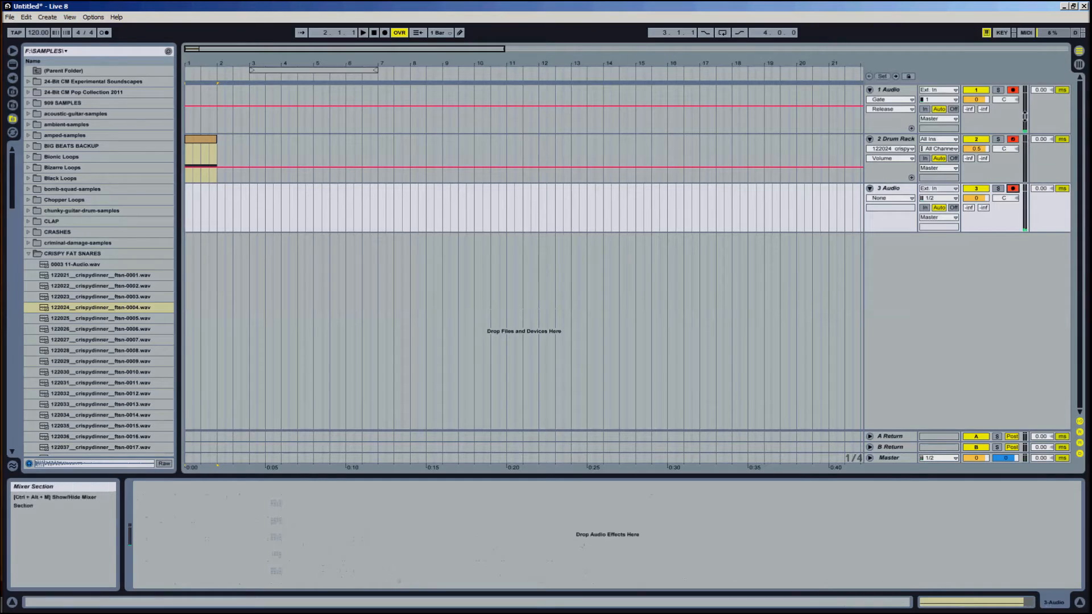
pyautogui.click(903, 189)
pyautogui.click(901, 139)
pyautogui.click(943, 190)
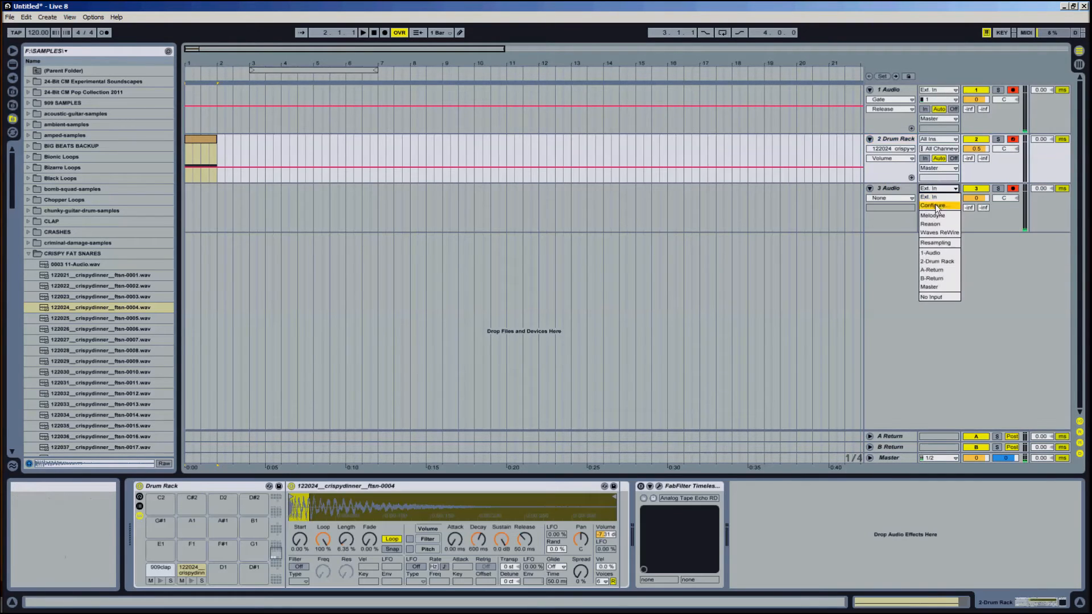
pyautogui.click(944, 241)
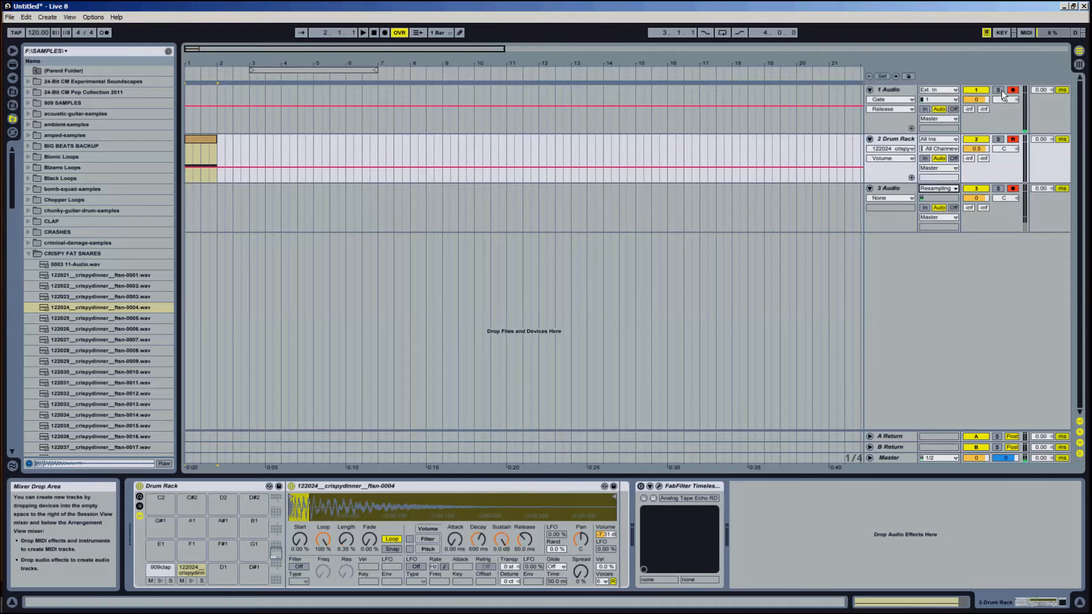
# - Solo the Drum Rack and resampling tracks and record the looped snare from bar 1 to just past bar 2
pyautogui.click(376, 33)
pyautogui.click(385, 33)
pyautogui.click(998, 138)
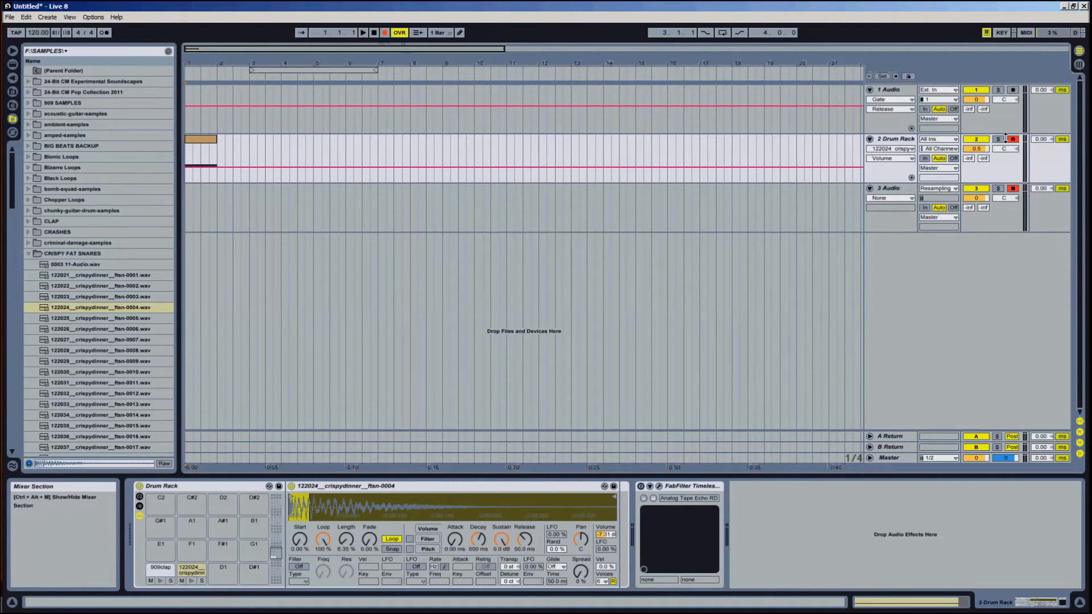
pyautogui.click(998, 189)
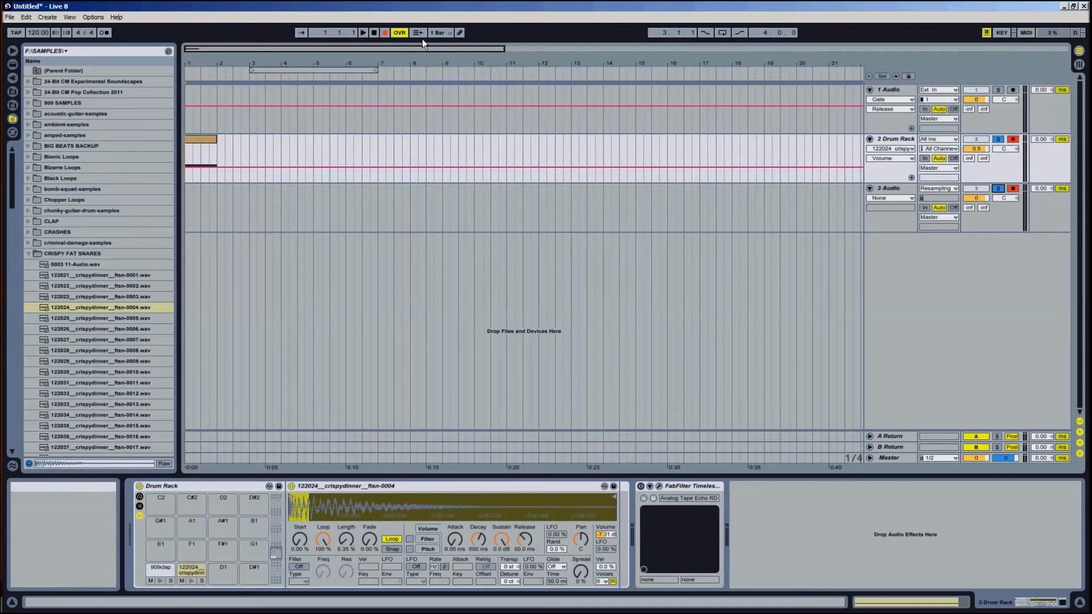
pyautogui.click(362, 33)
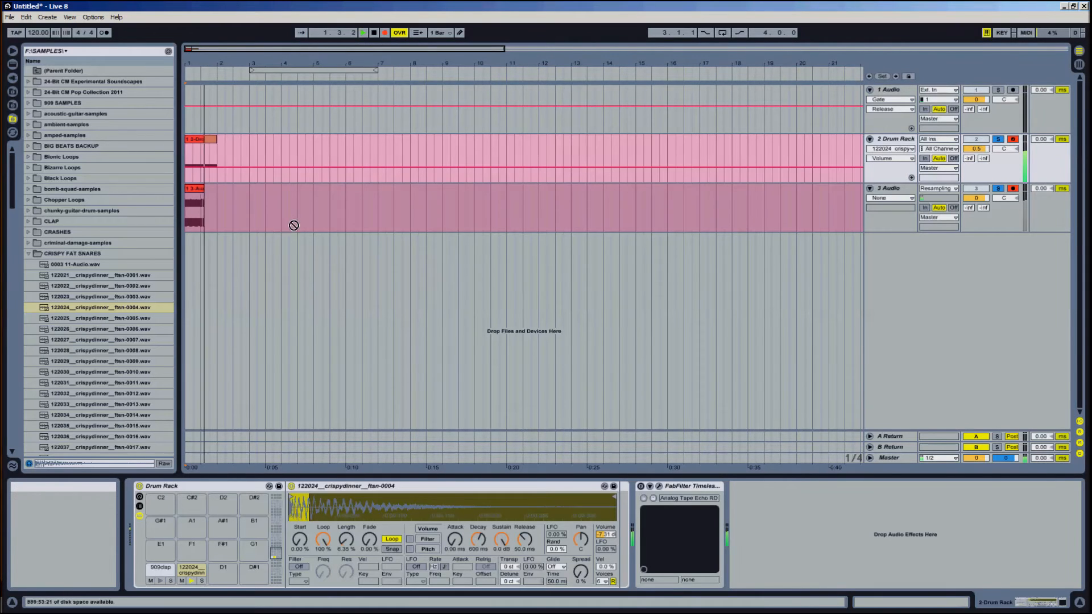
pyautogui.press('space')
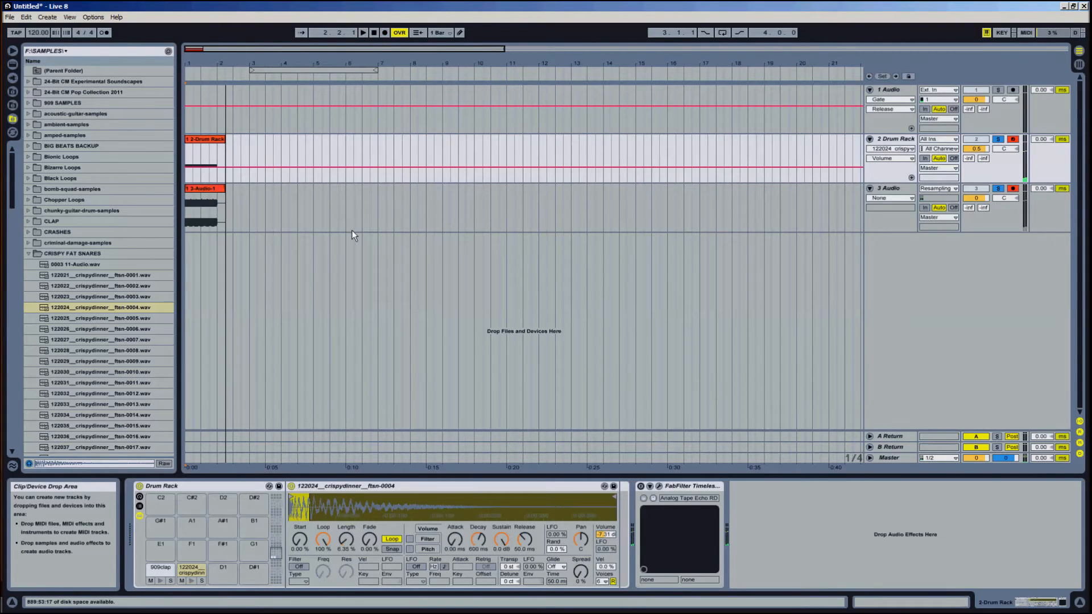
# - Delete the Drum Rack clip, mute its track and play the resampled audio clip on the third track
pyautogui.click(1013, 90)
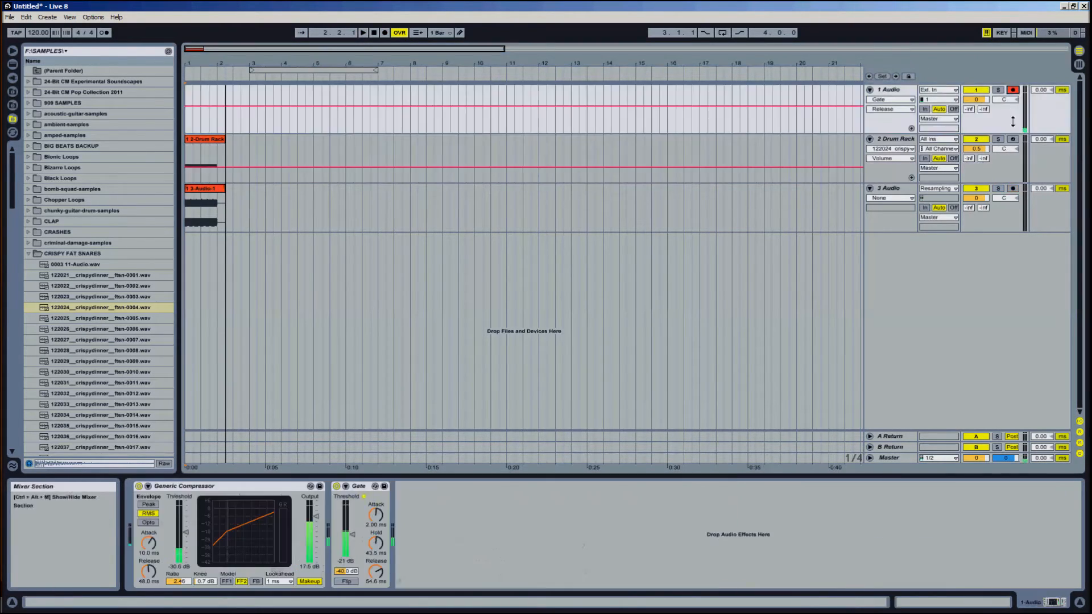
pyautogui.click(219, 139)
pyautogui.press('Delete')
pyautogui.click(219, 188)
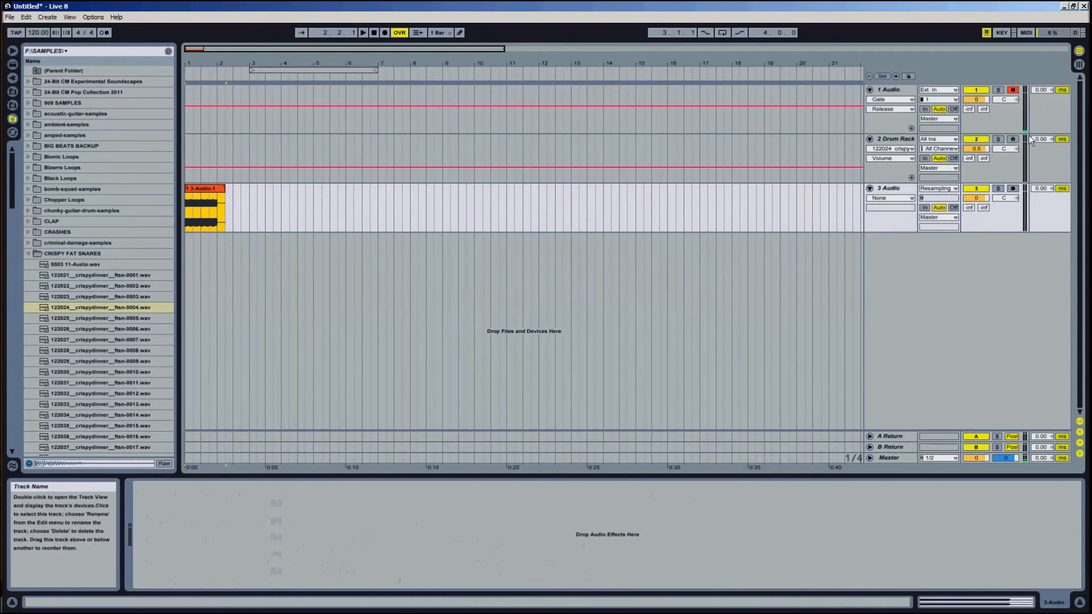
pyautogui.click(977, 140)
pyautogui.press('space')
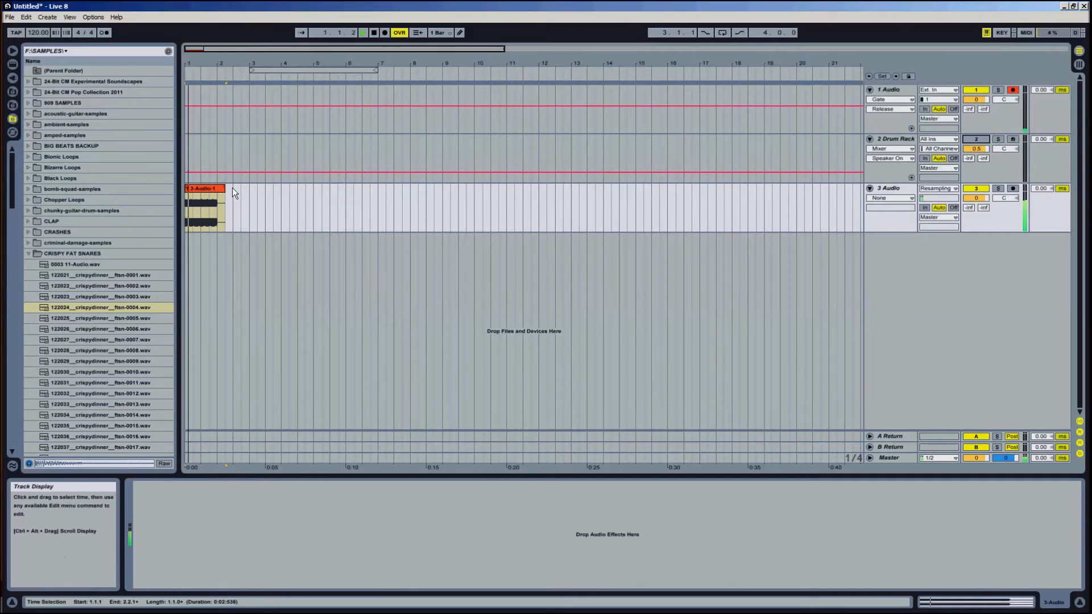
# - Trim the end of the resampled audio clip to bar 2 and play it back
pyautogui.moveTo(224, 189); pyautogui.dragTo(217, 188)
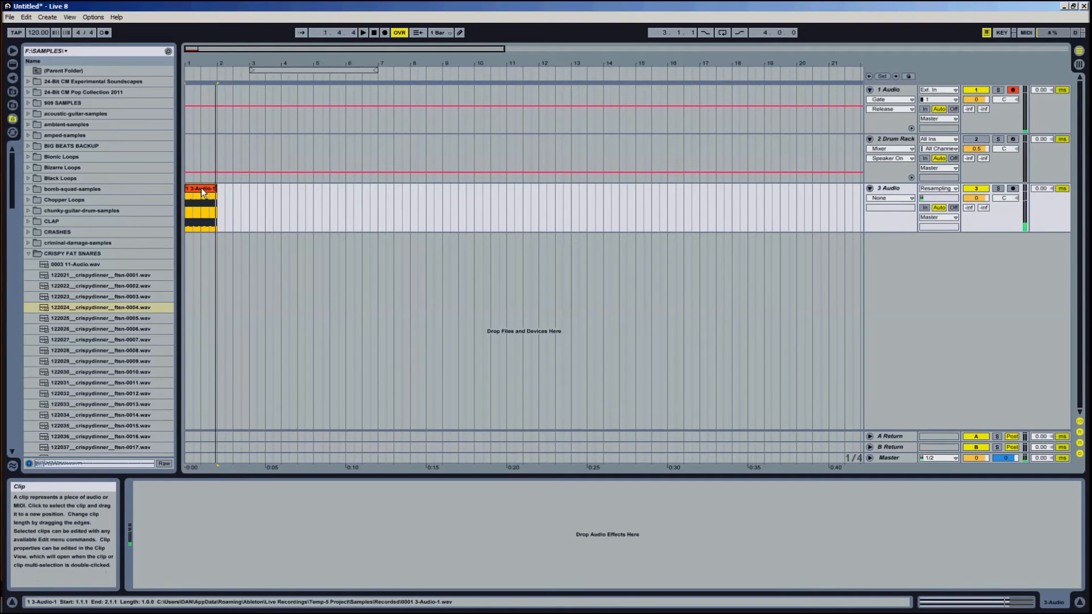
pyautogui.press('space')
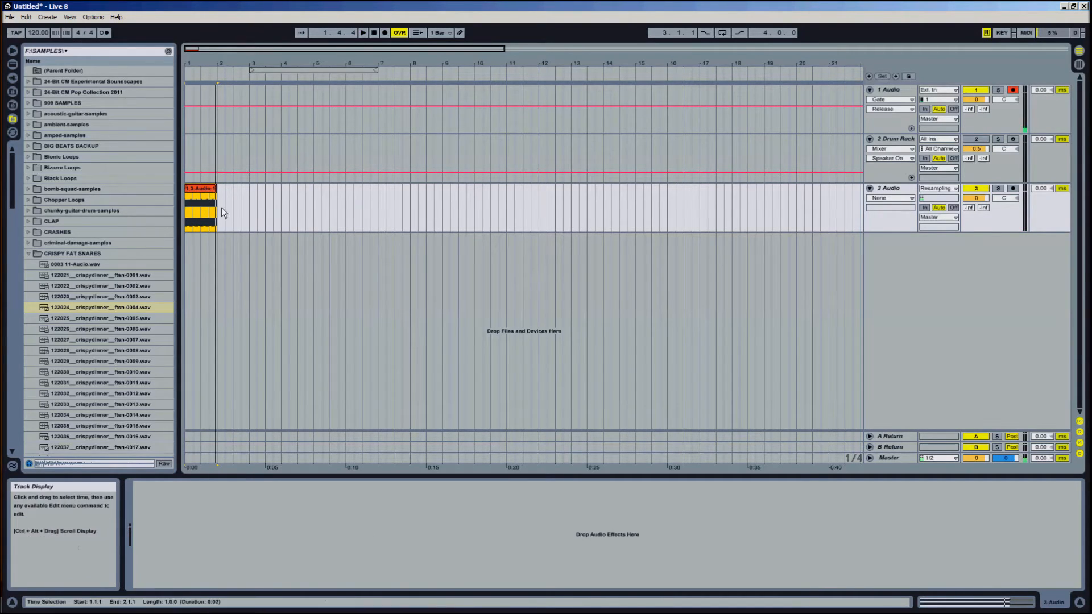
pyautogui.moveTo(255, 51); pyautogui.dragTo(355, 196)
pyautogui.press('space')
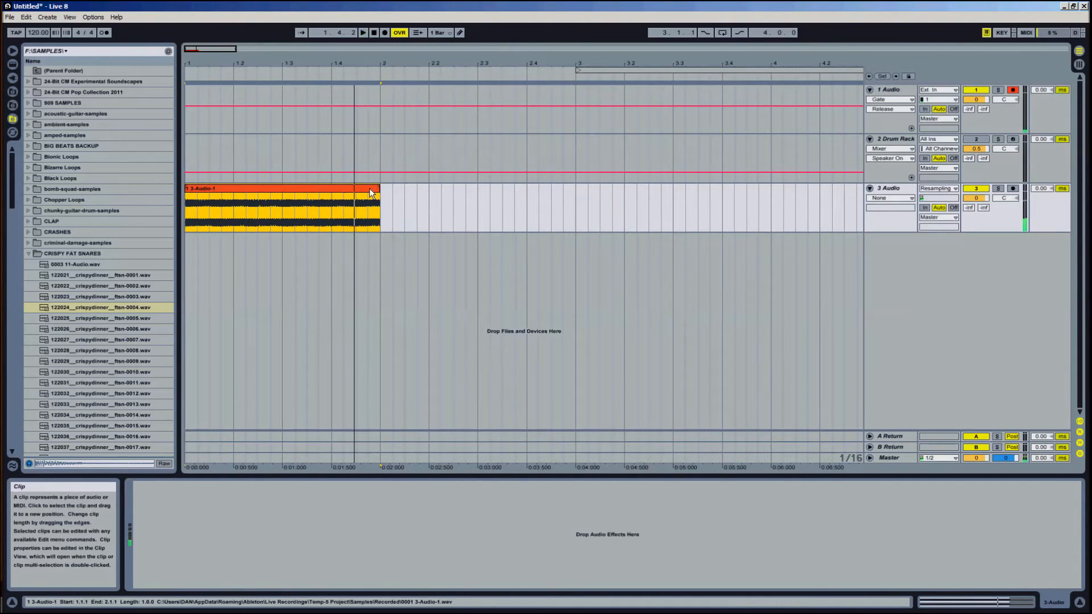
pyautogui.press('space')
# - Trim the resampled clip to the eighth note from 1.1.3 to 1.2 and set the tempo to 127 BPM
pyautogui.moveTo(378, 193); pyautogui.dragTo(233, 196)
pyautogui.press('space')
pyautogui.press('space')
pyautogui.click(189, 194)
pyautogui.press('space')
pyautogui.press('space')
pyautogui.moveTo(36, 34); pyautogui.dragTo(36, 29)
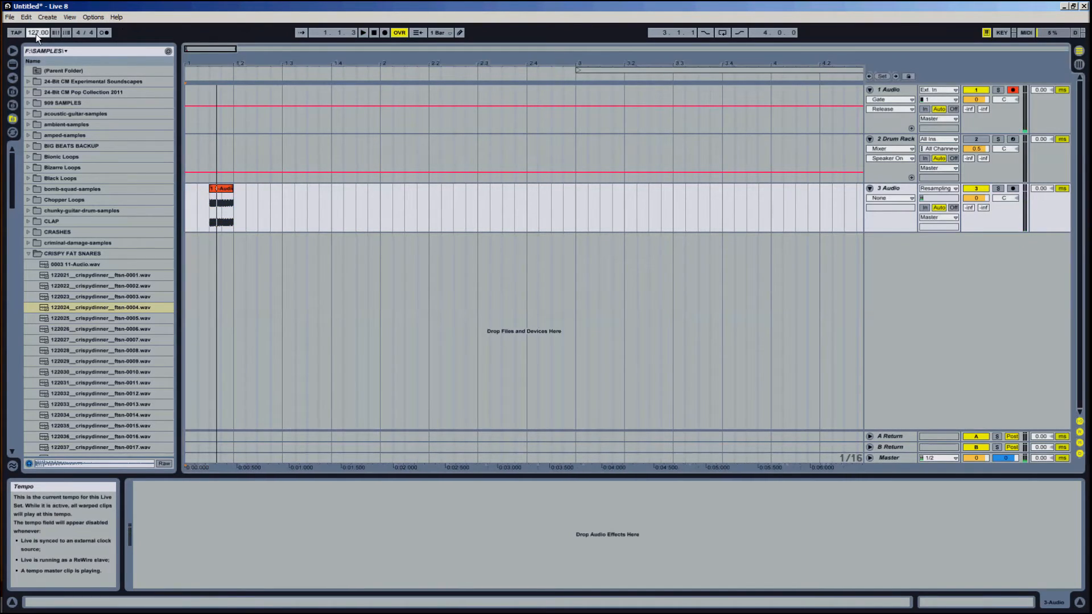
# - Copy the short clip to the off-beats at 1.2.3, 1.3.3 and 1.4.3 and set the arrangement loop to bar 1
pyautogui.click(222, 191)
pyautogui.moveTo(221, 191); pyautogui.dragTo(378, 195)
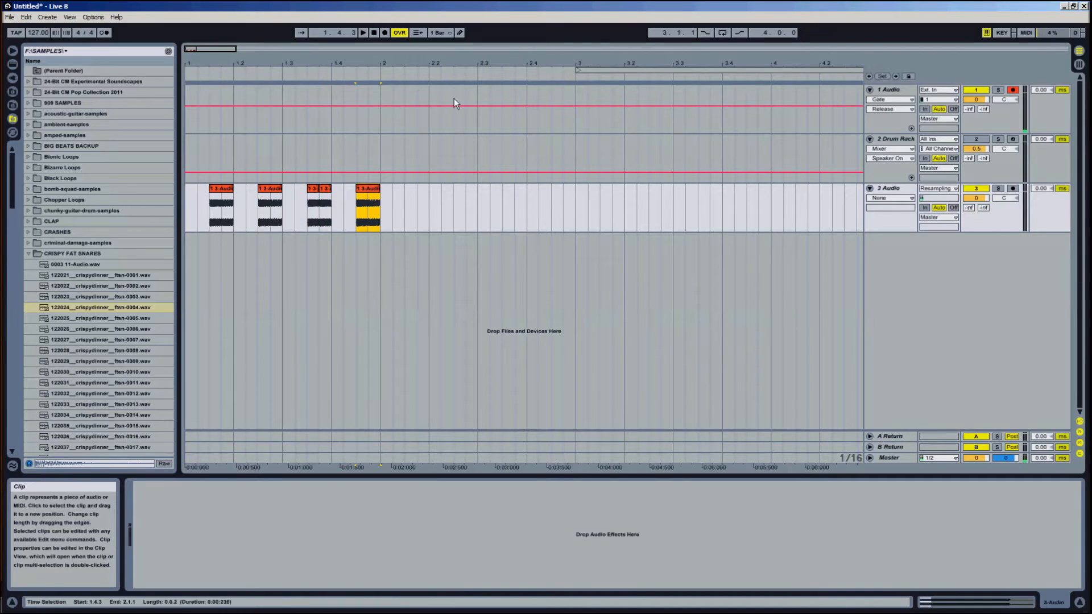
pyautogui.moveTo(648, 75); pyautogui.dragTo(227, 34)
pyautogui.moveTo(519, 71); pyautogui.dragTo(267, 72)
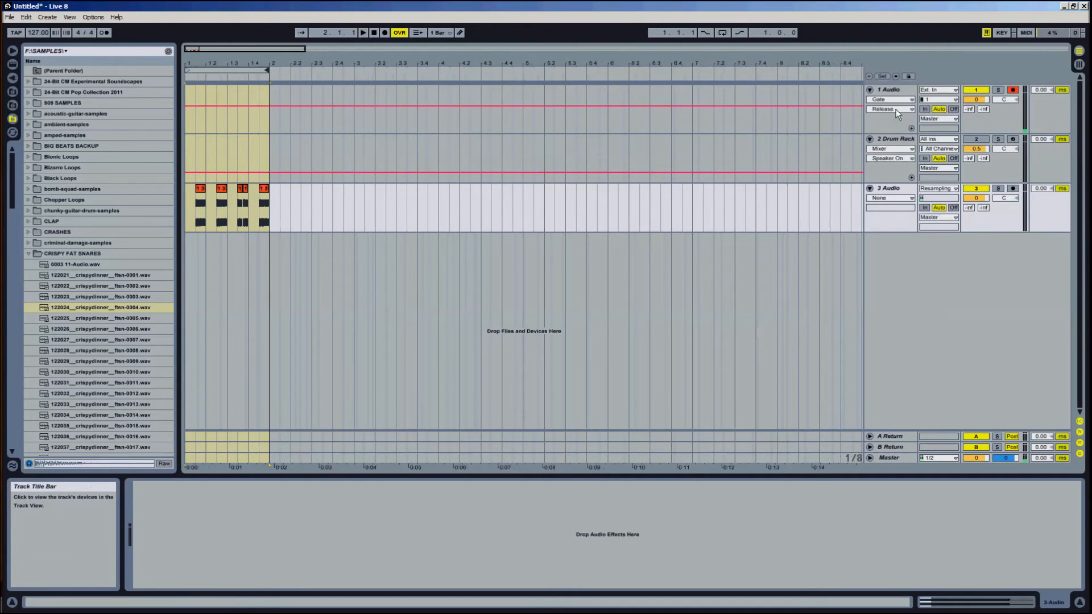
# - Turn off the Gate on the first audio track and play the off-beat pattern from the start of bar 1
pyautogui.click(890, 90)
pyautogui.click(336, 487)
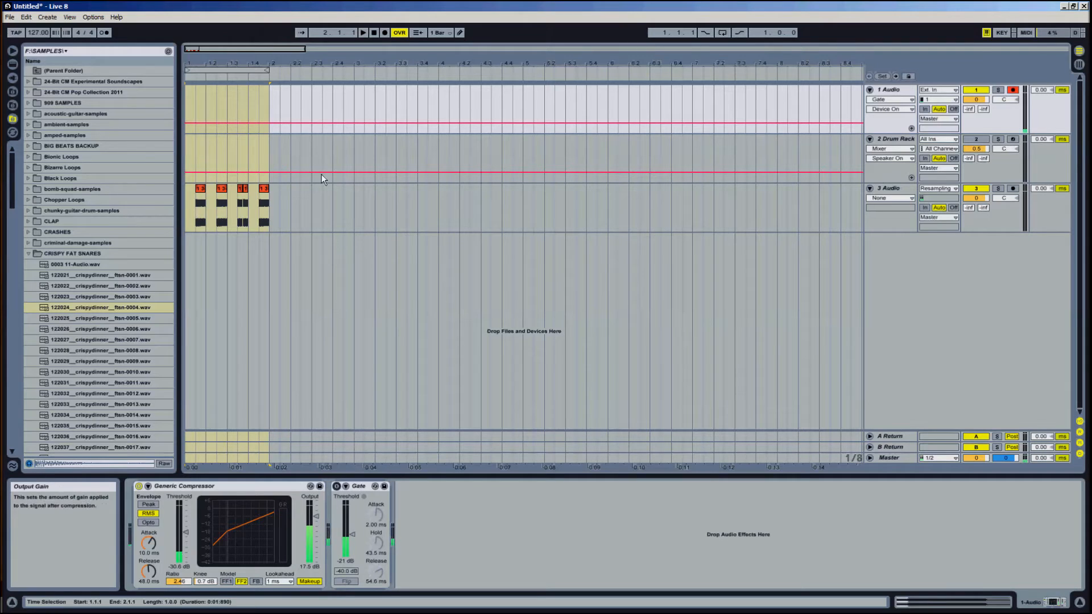
pyautogui.moveTo(231, 49); pyautogui.dragTo(198, 49)
pyautogui.click(189, 197)
pyautogui.press('space')
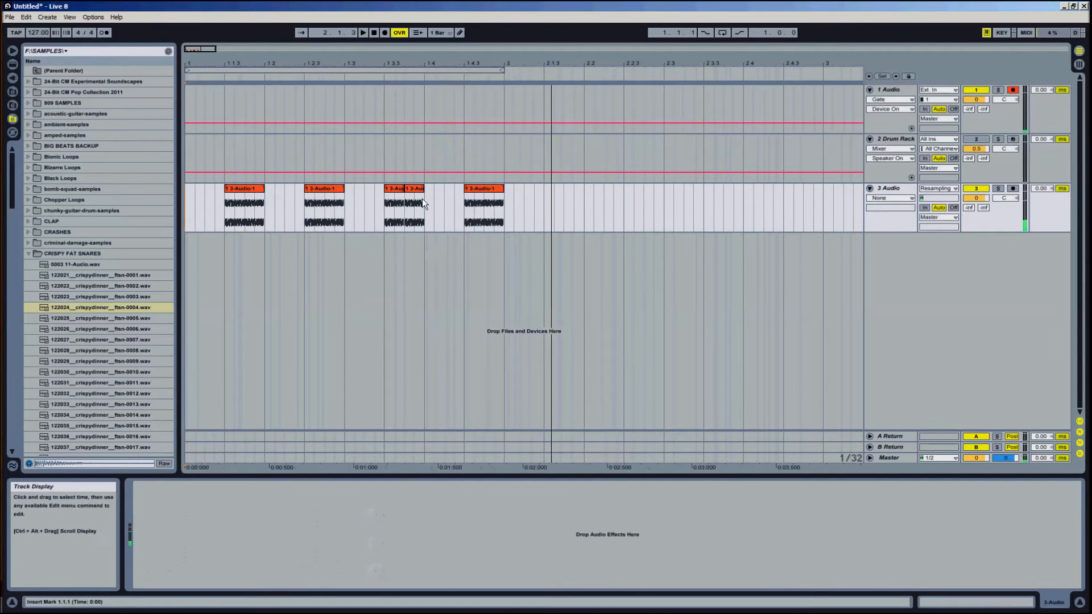
# - Cut the off-beat clip at 1.3.3 into 1/32-note slices, delete every second slice and play the pattern from bar 1
pyautogui.press('space')
pyautogui.click(400, 187)
pyautogui.click(399, 195)
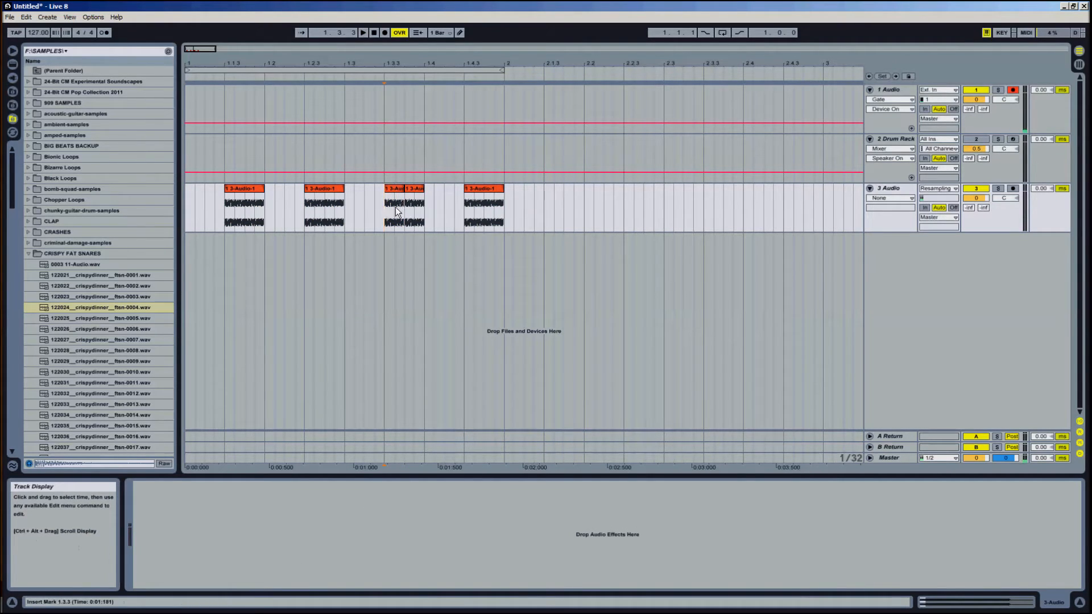
pyautogui.click(401, 188)
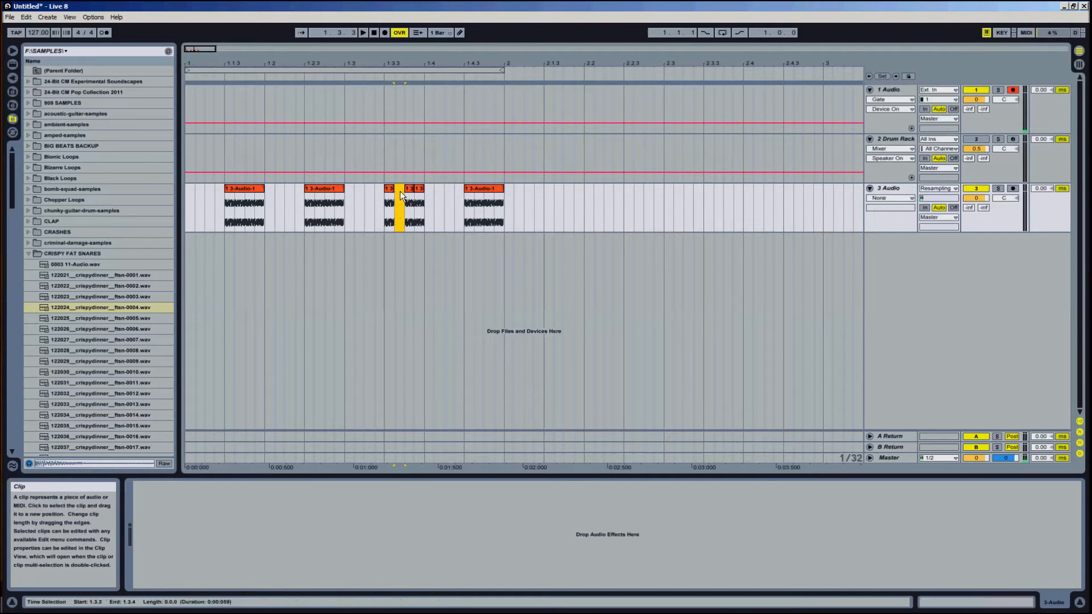
pyautogui.click(417, 190)
pyautogui.press('Delete')
pyautogui.click(187, 198)
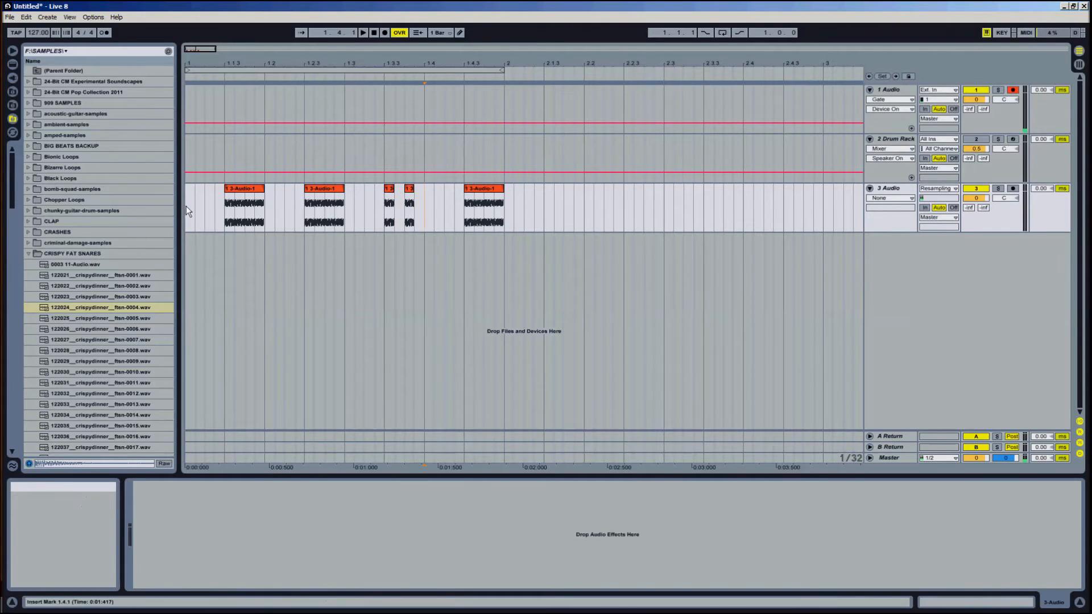
pyautogui.press('space')
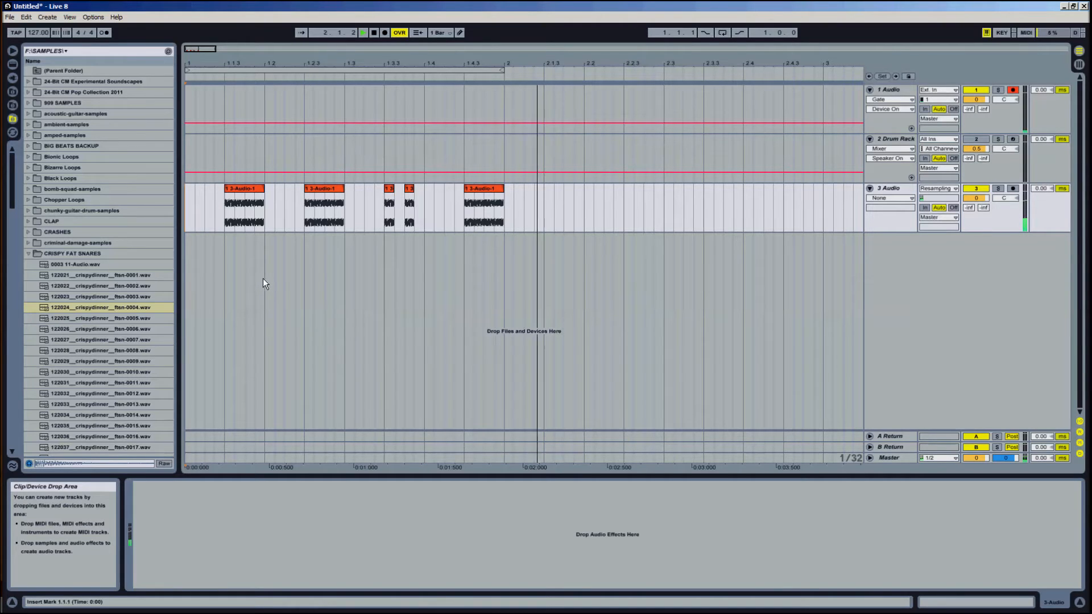
# - Add the dblue_Glitch_v1_3 plug-in to the third audio track and play the pattern from the start of bar 1
pyautogui.click(469, 71)
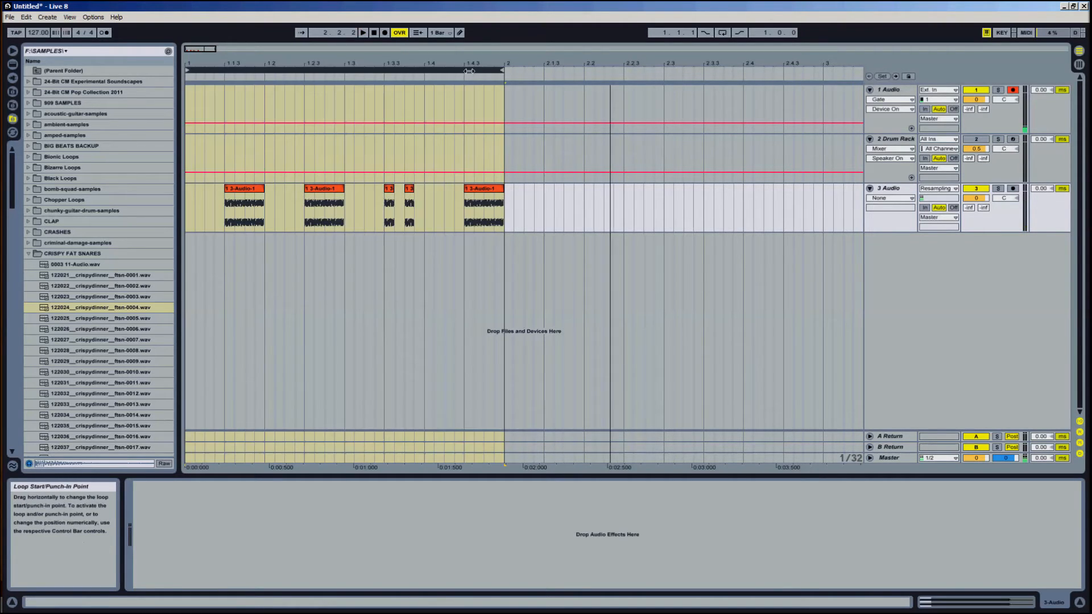
pyautogui.click(283, 225)
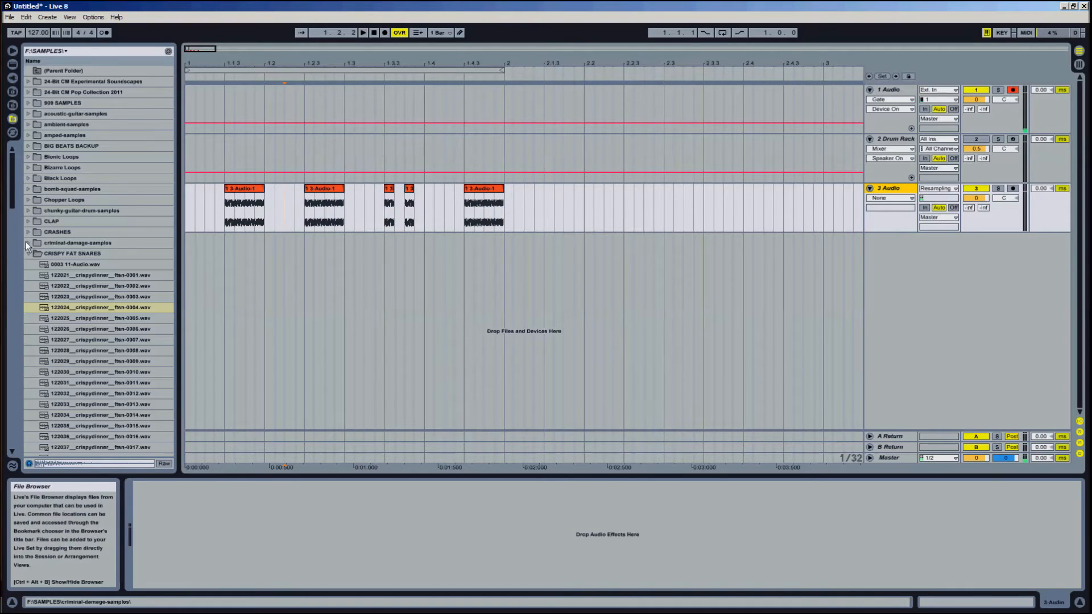
pyautogui.click(12, 78)
pyautogui.moveTo(12, 238); pyautogui.dragTo(395, 212)
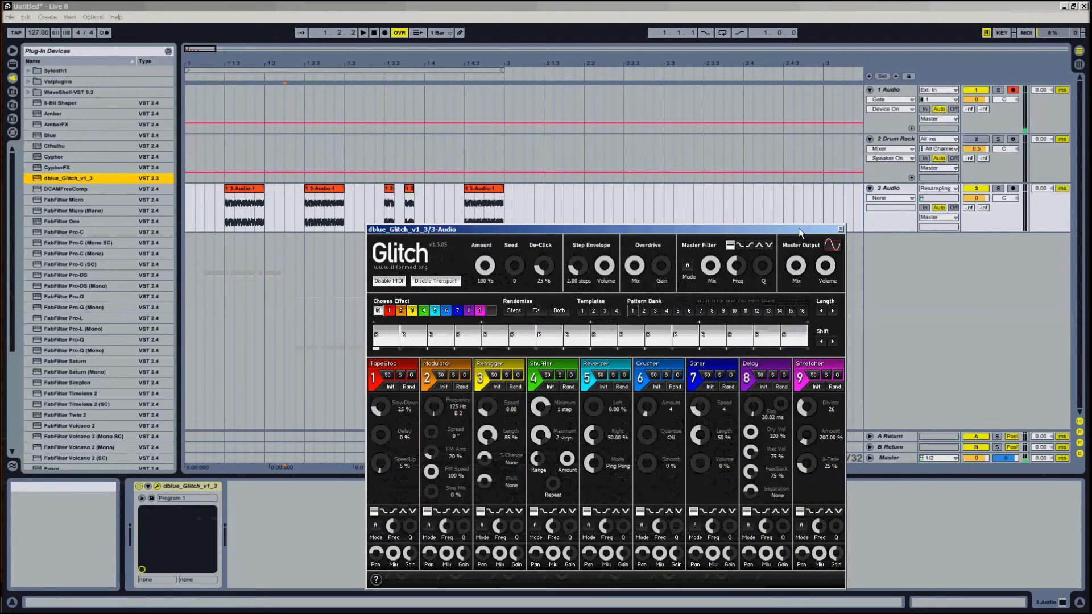
pyautogui.moveTo(799, 233); pyautogui.dragTo(908, 231)
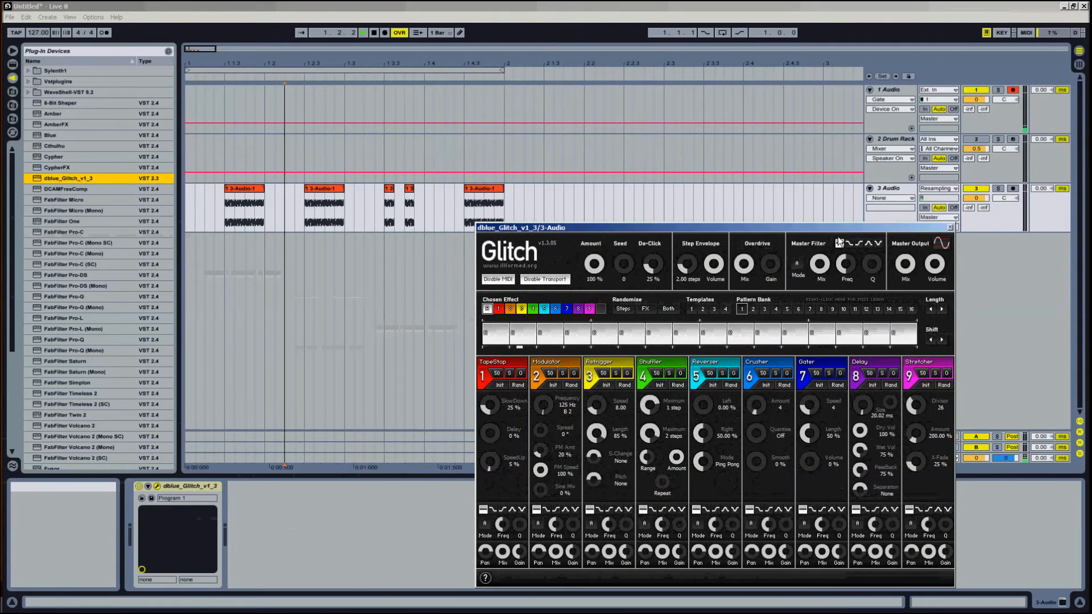
pyautogui.click(191, 197)
pyautogui.press('space')
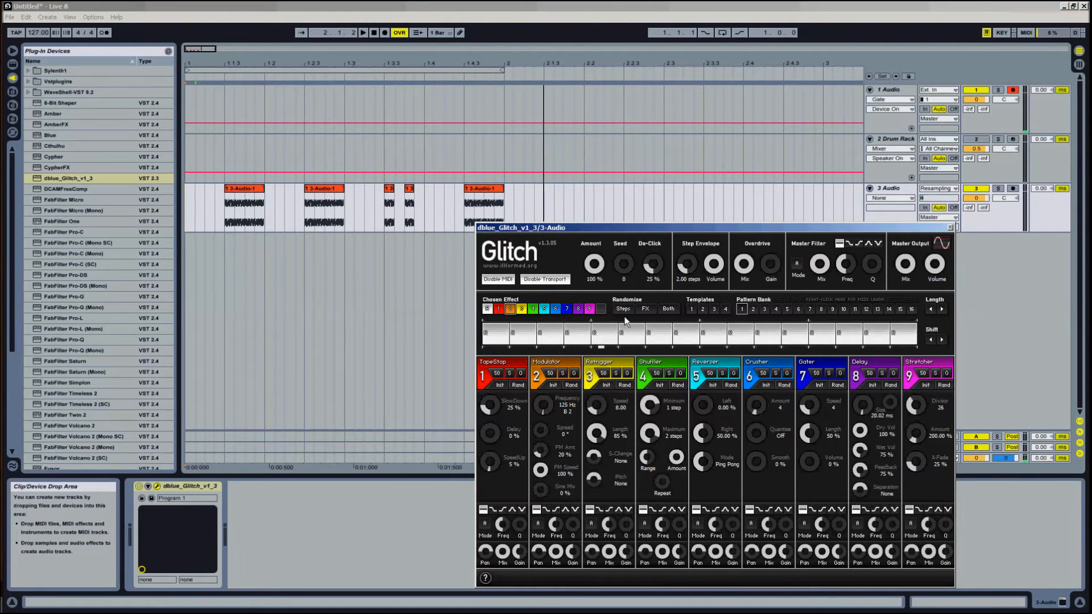
# - Try the Glitch sequence with randomised steps and effects, and filled entirely with Gater and with Retrigger
pyautogui.click(663, 310)
pyautogui.press('space')
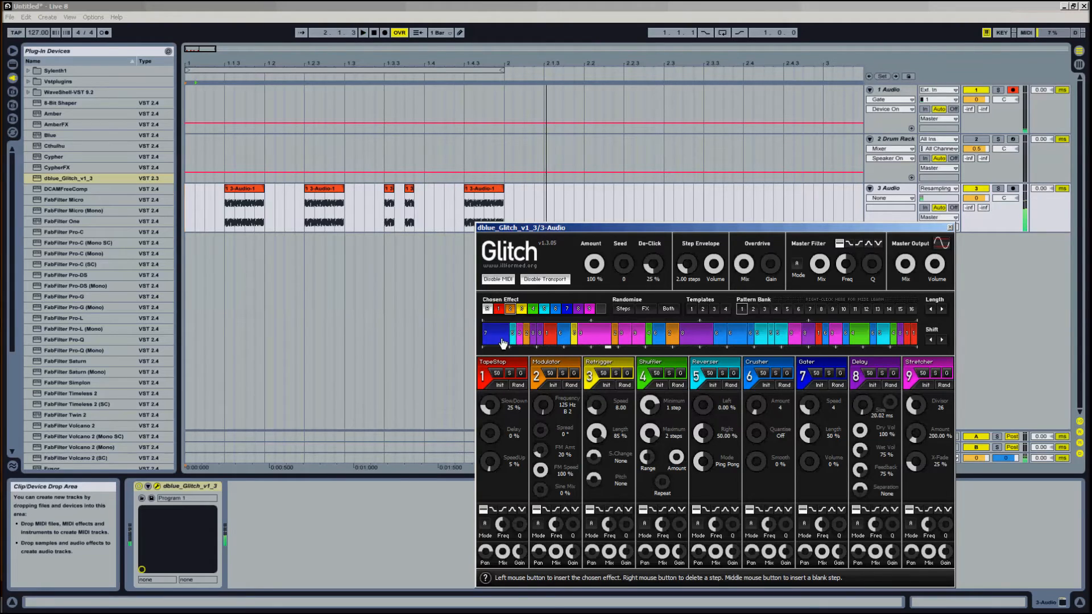
pyautogui.moveTo(494, 342); pyautogui.dragTo(917, 335)
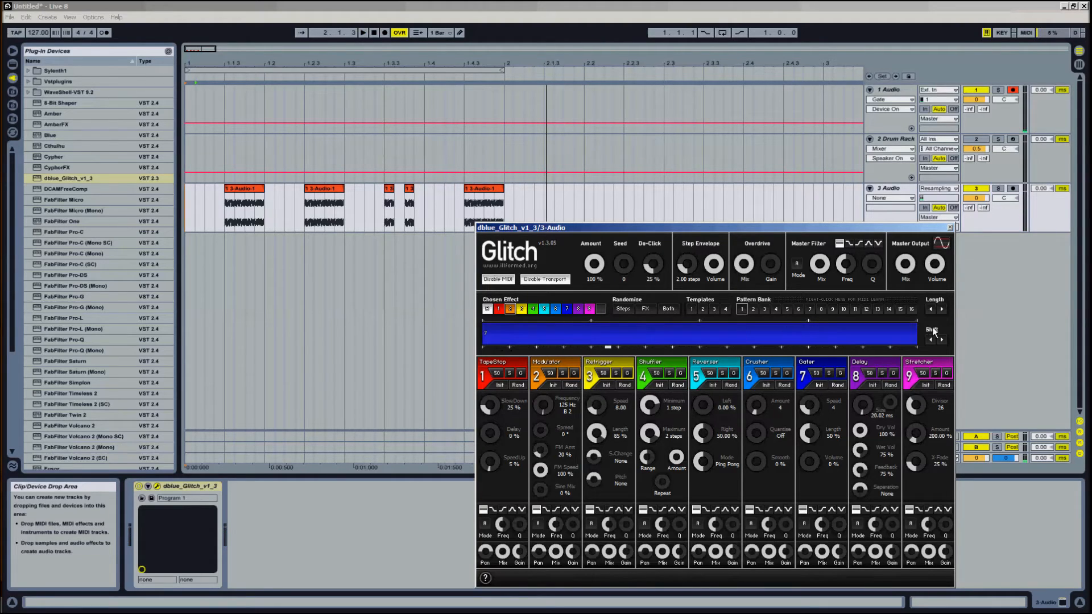
pyautogui.click(606, 364)
pyautogui.click(492, 339)
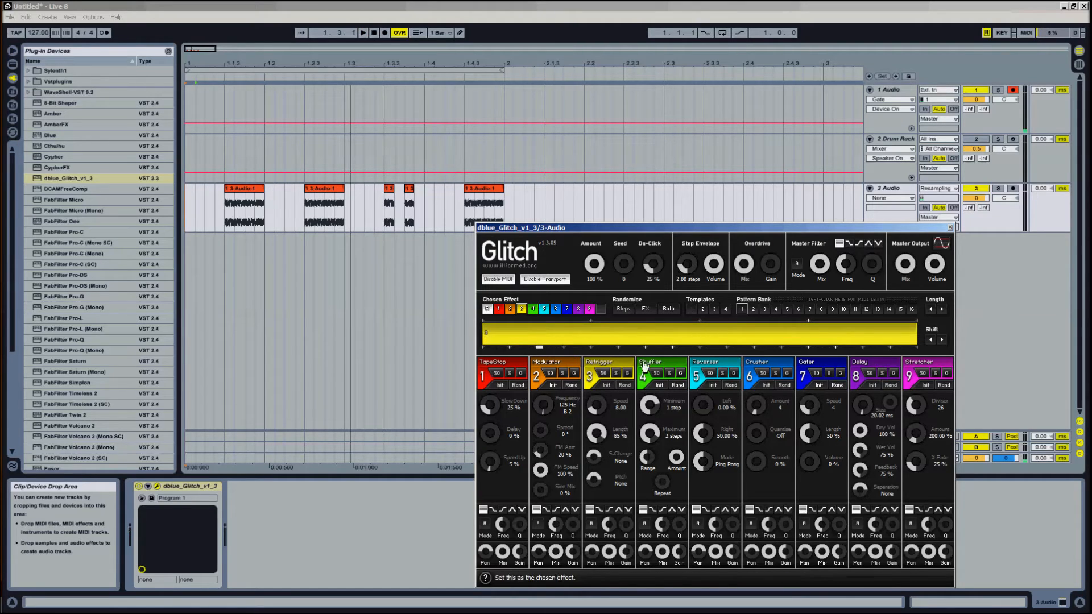
# - Fill about the first quarter of the Glitch sequence with Crusher and the rest with TapeStop
pyautogui.click(491, 341)
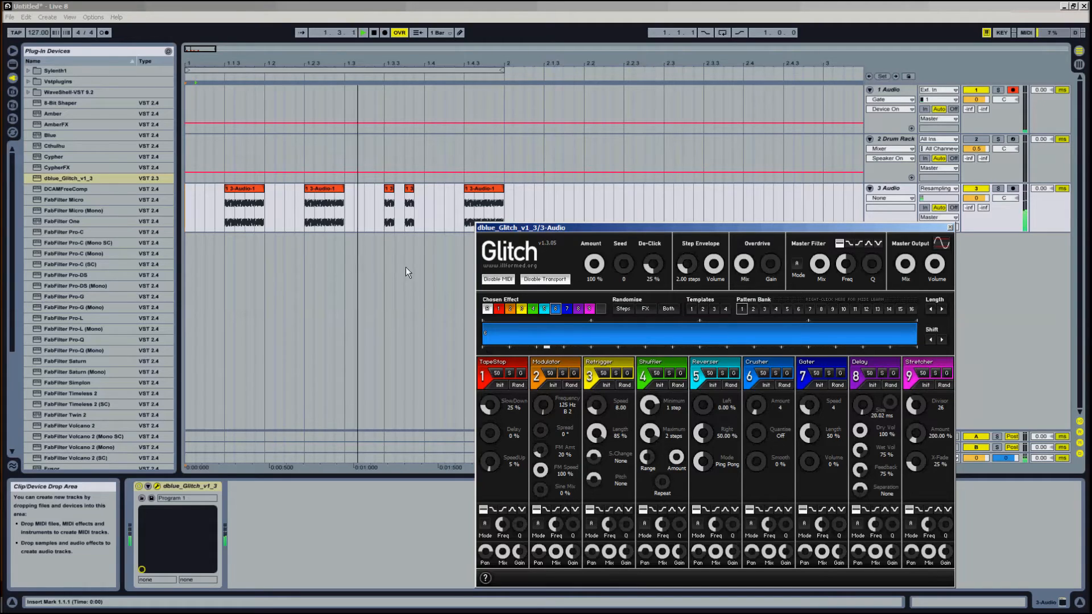
pyautogui.click(589, 341)
pyautogui.click(574, 341)
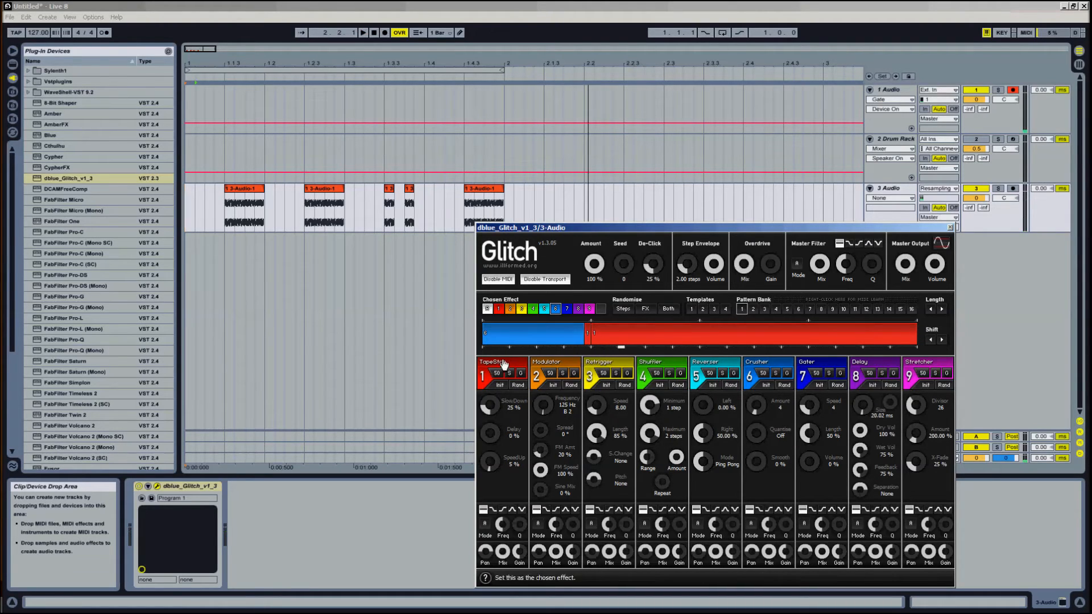
# - Set Glitch's TapeStop SlowDown to 6% and SpeedUp to 0%, play the pattern and close the plug-in window
pyautogui.moveTo(496, 401); pyautogui.dragTo(497, 406)
pyautogui.moveTo(498, 459); pyautogui.dragTo(498, 463)
pyautogui.press('space')
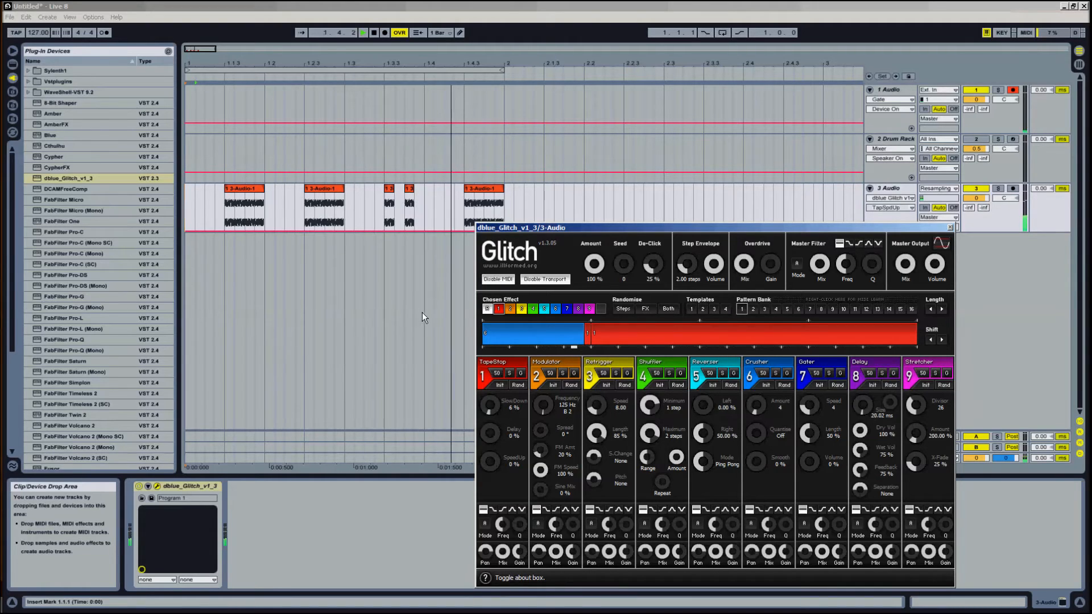
pyautogui.click(496, 407)
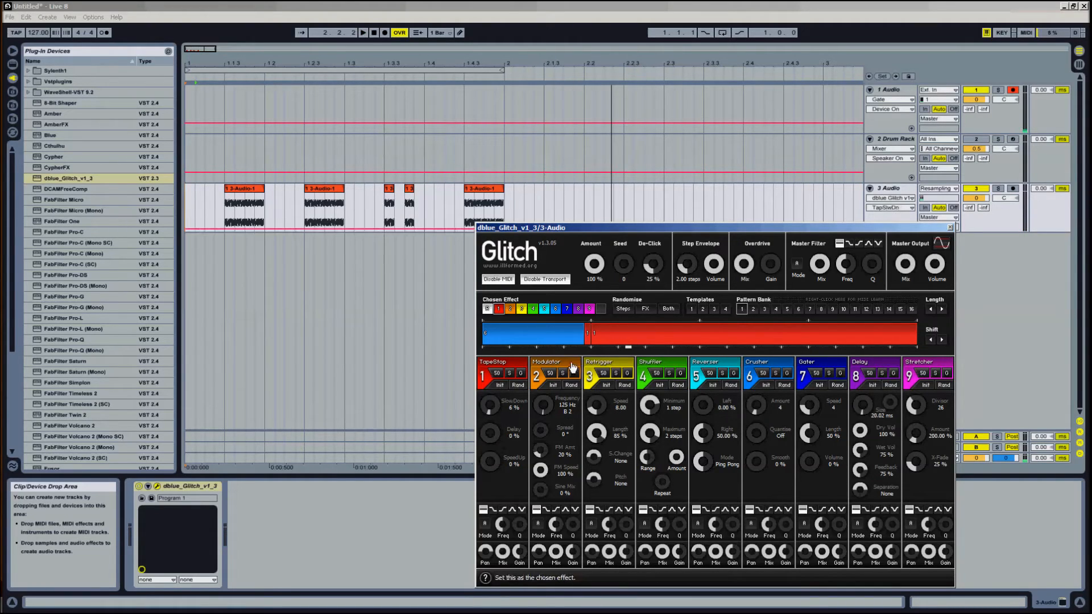
pyautogui.click(950, 228)
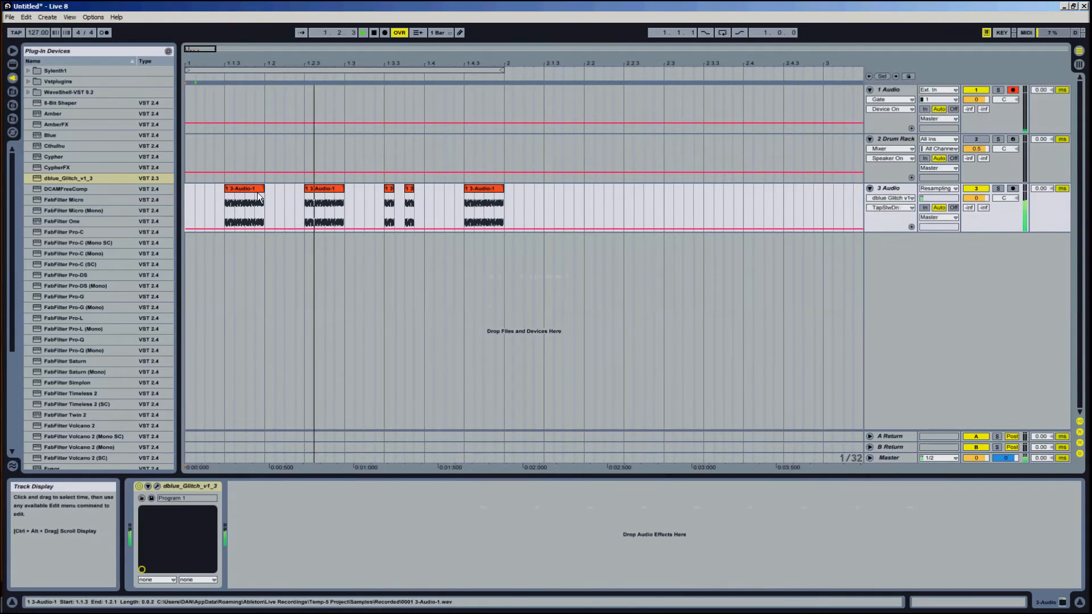
pyautogui.press('space')
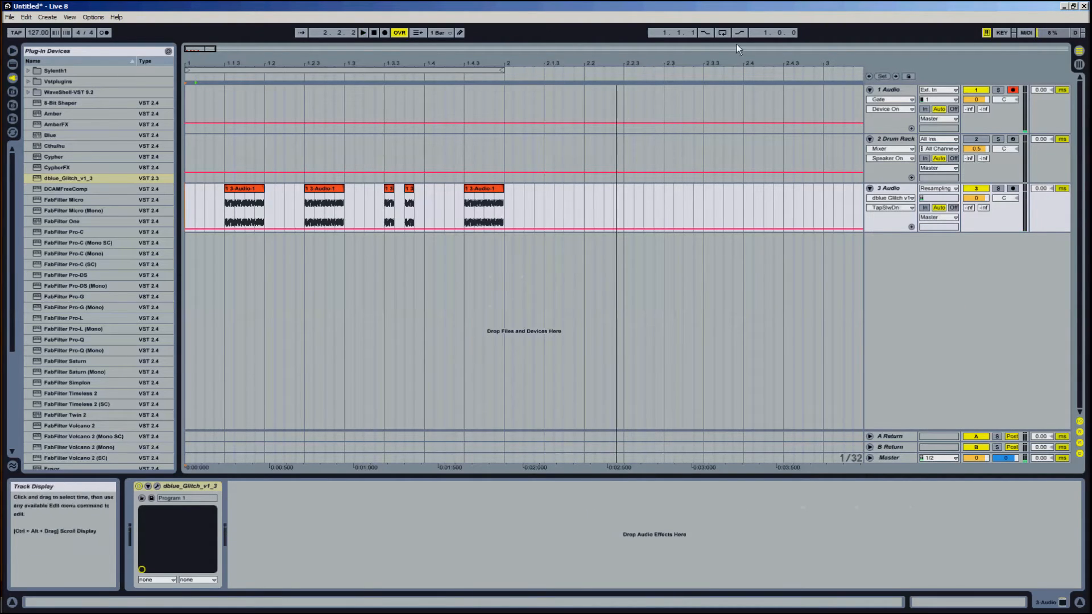
# - Turn on the arrangement loop, play it and set the third audio track's volume to -0.7
pyautogui.click(723, 32)
pyautogui.press('space')
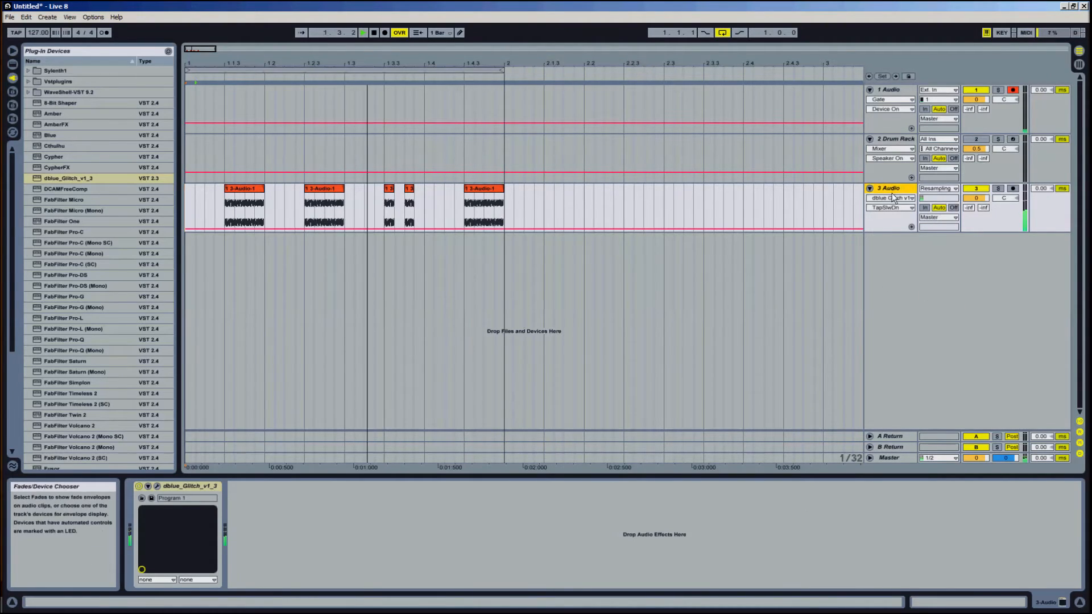
pyautogui.moveTo(981, 198); pyautogui.dragTo(981, 199)
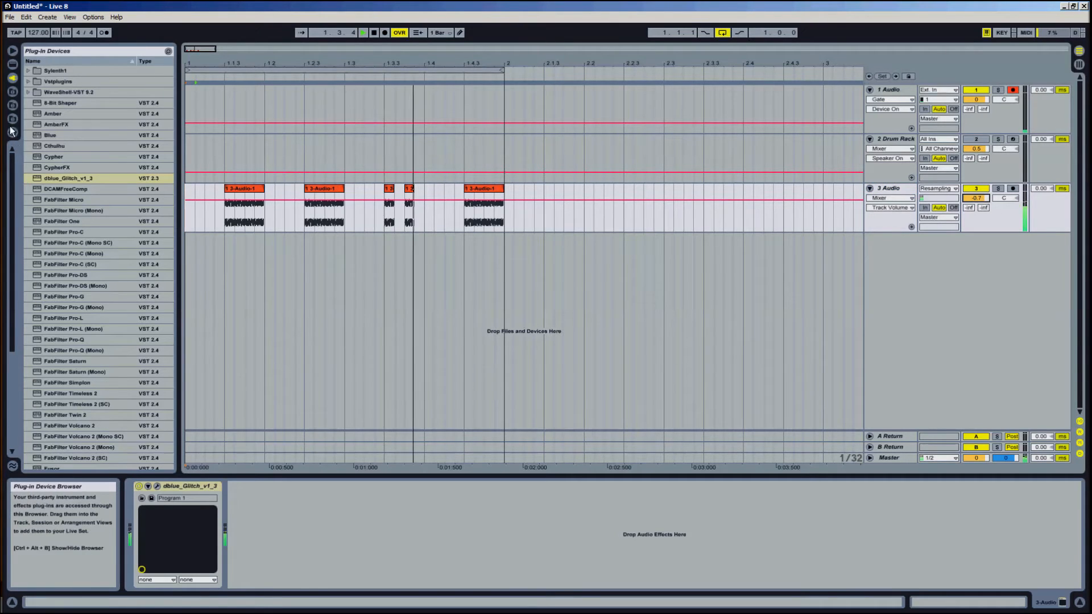
# - Insert a Compressor before Glitch on the third audio track, lower its threshold to -31.8 dB and show its sidechain controls
pyautogui.click(12, 64)
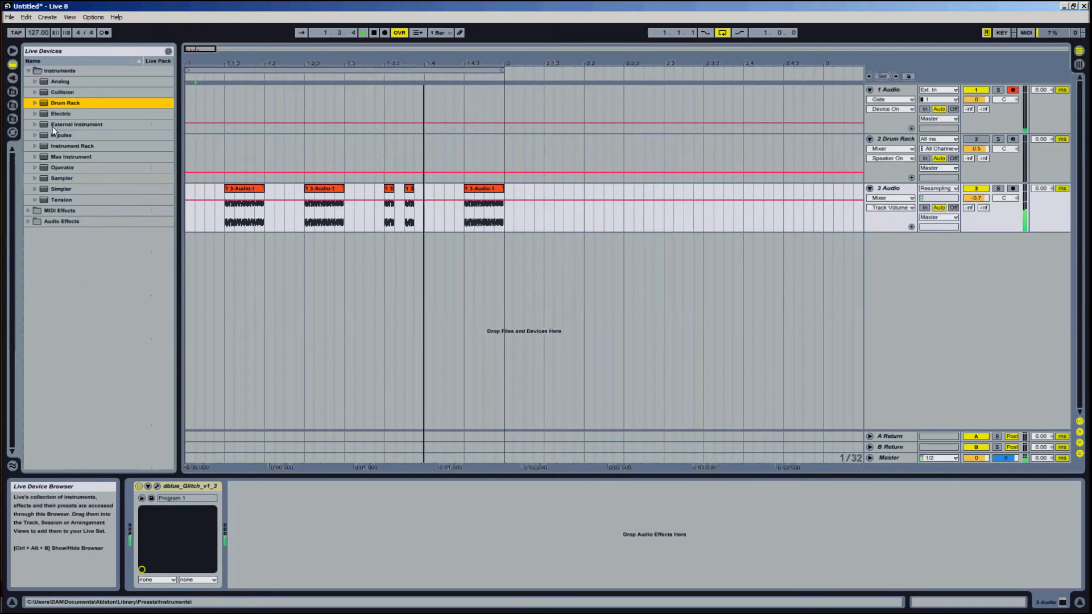
pyautogui.click(12, 91)
pyautogui.click(13, 64)
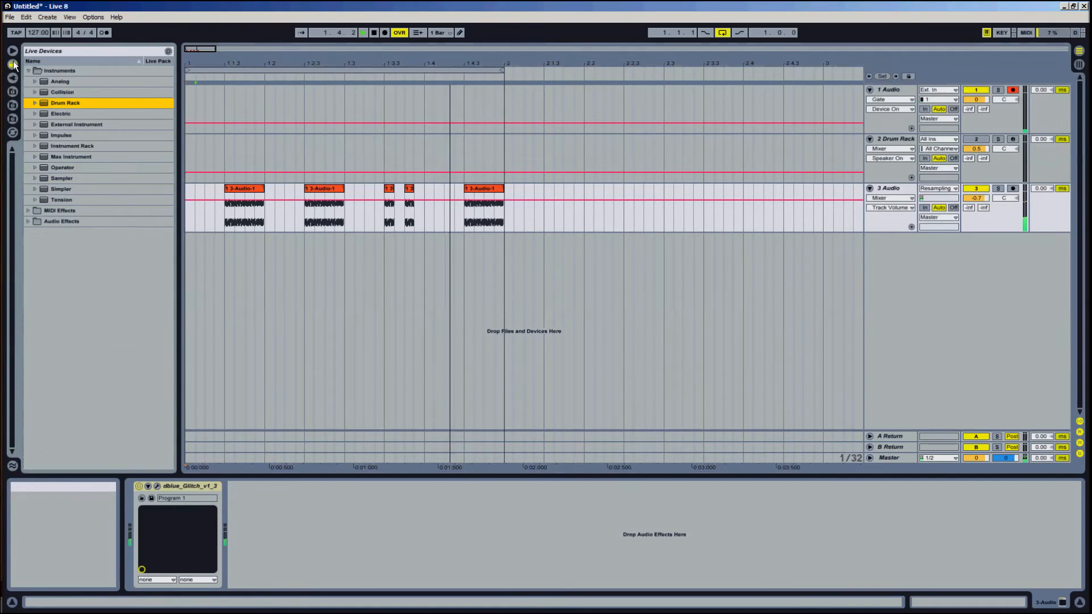
pyautogui.click(28, 70)
pyautogui.click(33, 92)
pyautogui.scroll(-1, 16, 247)
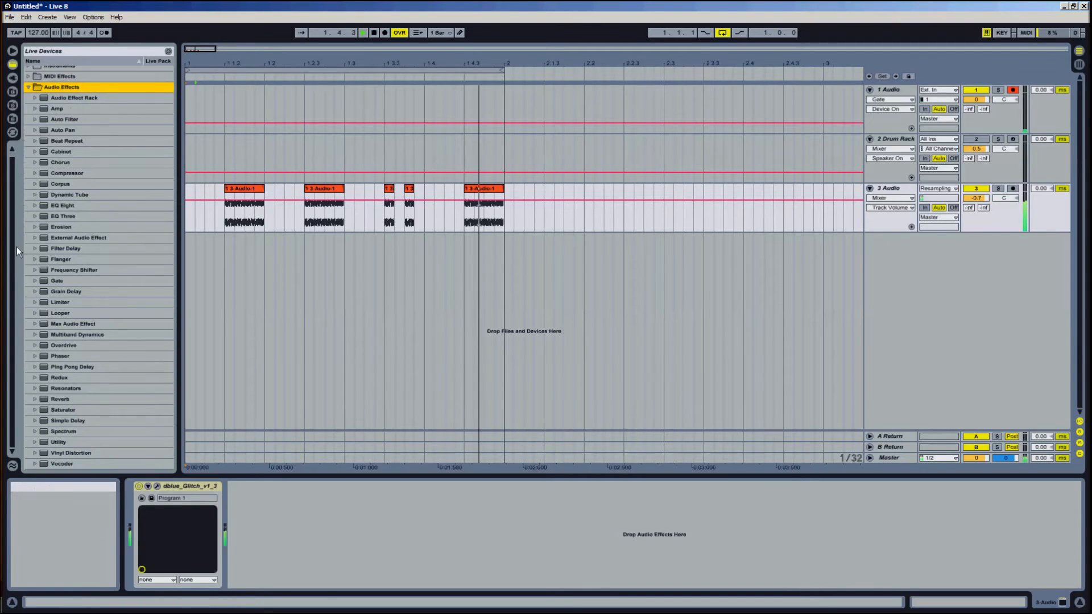
pyautogui.click(63, 174)
pyautogui.moveTo(62, 174); pyautogui.dragTo(151, 563)
pyautogui.moveTo(183, 507); pyautogui.dragTo(182, 535)
pyautogui.click(148, 486)
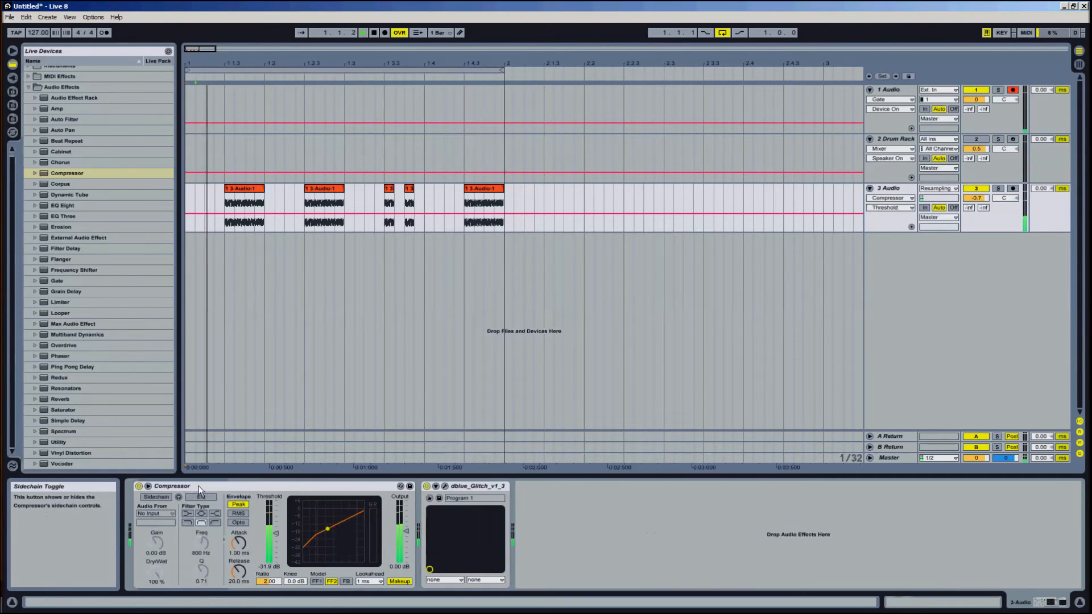
# - Place XF_Kick_A_017.wav from the XFER Analog Kicks folder on a new audio track at every beat of bar 1
pyautogui.click(12, 119)
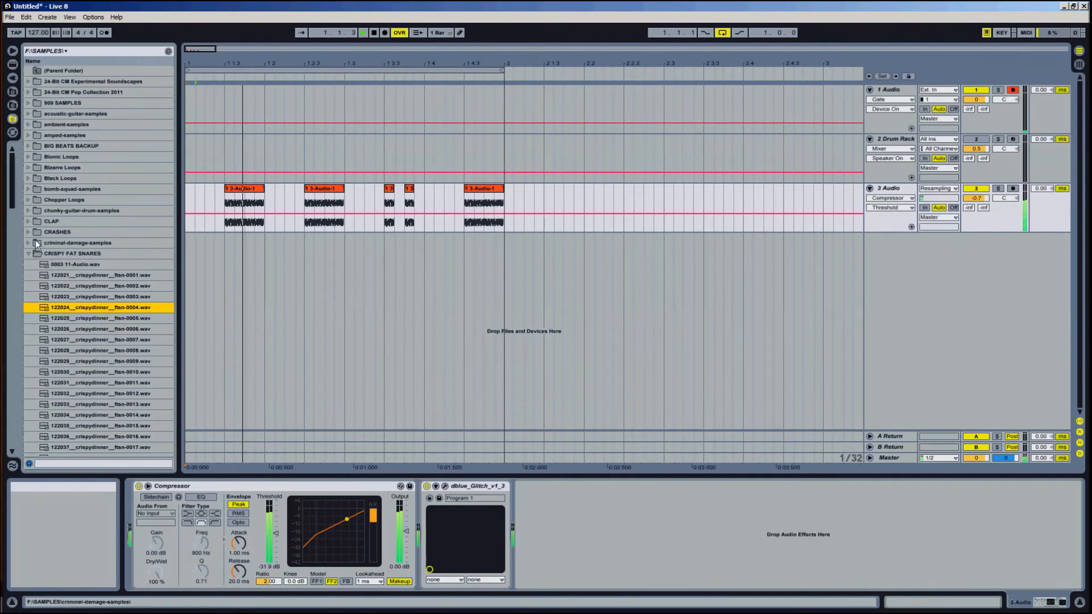
pyautogui.click(29, 253)
pyautogui.moveTo(16, 197); pyautogui.dragTo(26, 453)
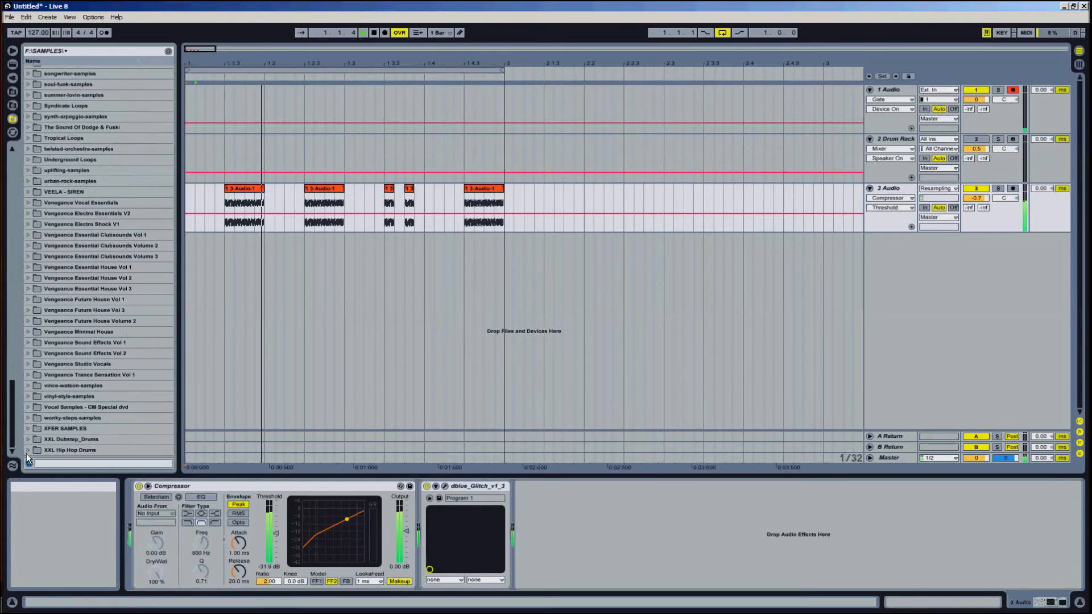
pyautogui.click(28, 429)
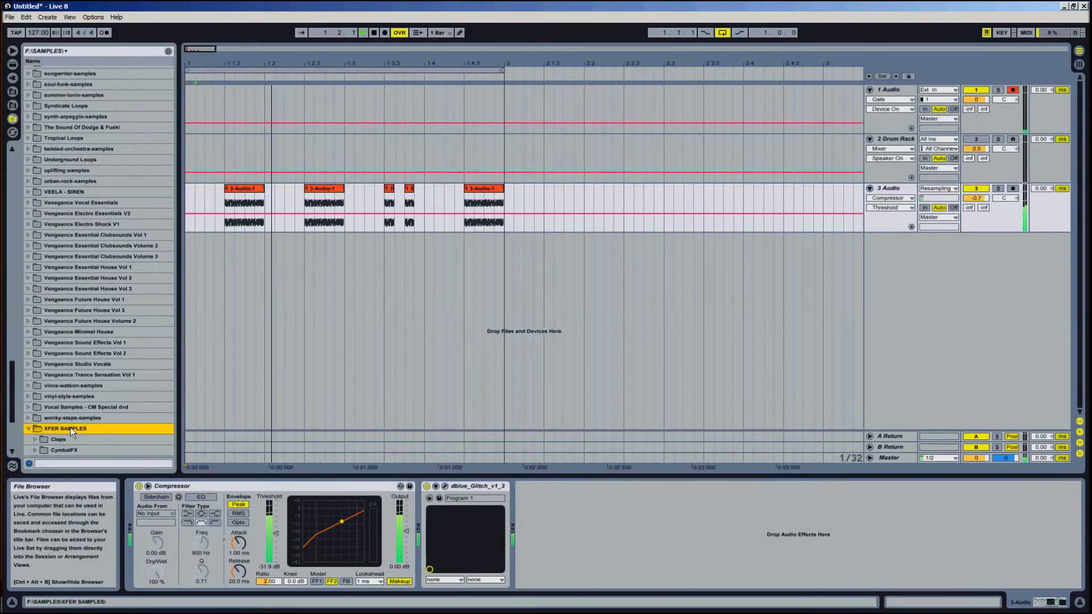
pyautogui.scroll(-3, 70, 427)
pyautogui.click(36, 381)
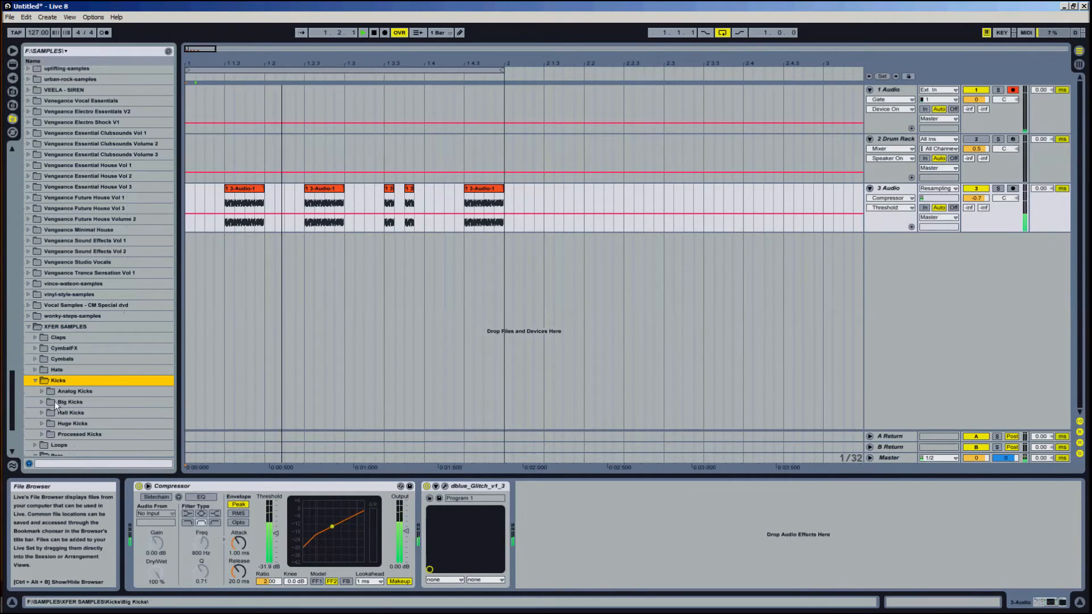
pyautogui.click(42, 391)
pyautogui.scroll(-3, 76, 436)
pyautogui.scroll(-3, 76, 432)
pyautogui.moveTo(106, 419); pyautogui.dragTo(437, 239)
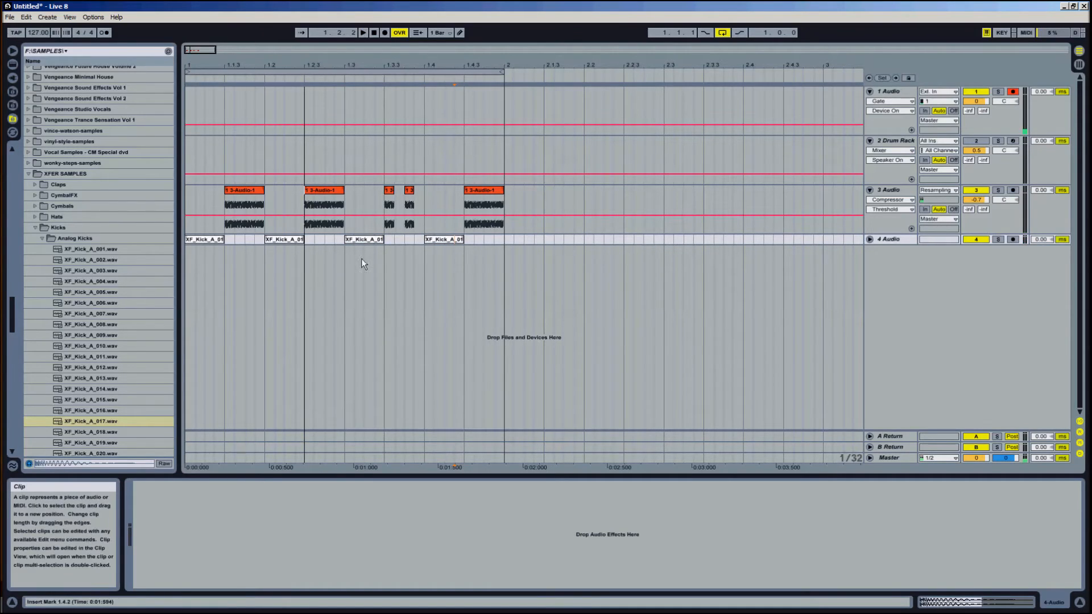
# - Play the looped bar with the kicks and set the third audio track's input to external input 1/2
pyautogui.click(258, 193)
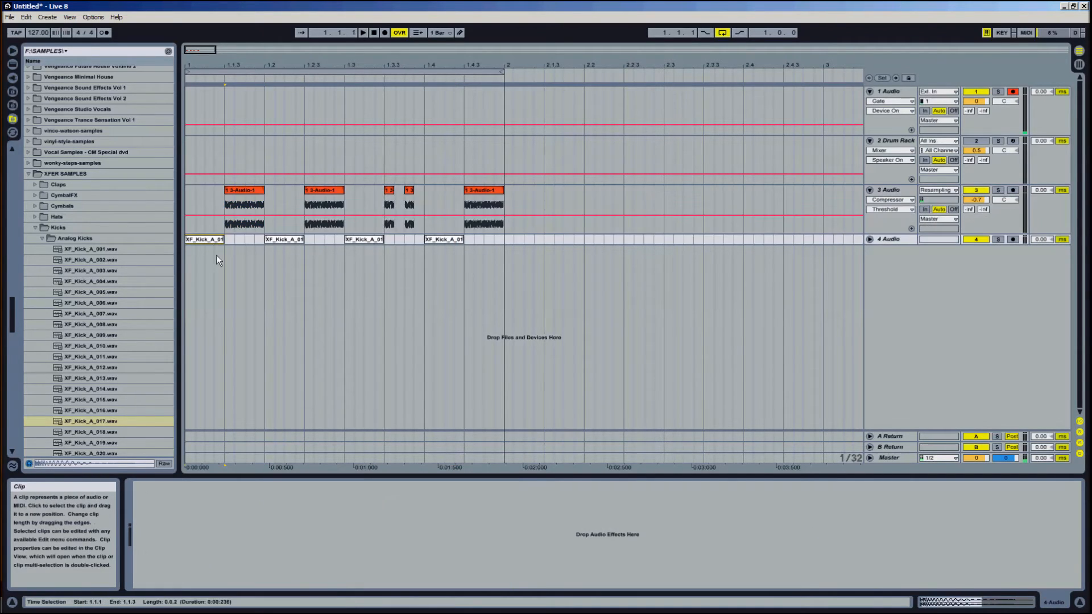
pyautogui.click(214, 242)
pyautogui.press('space')
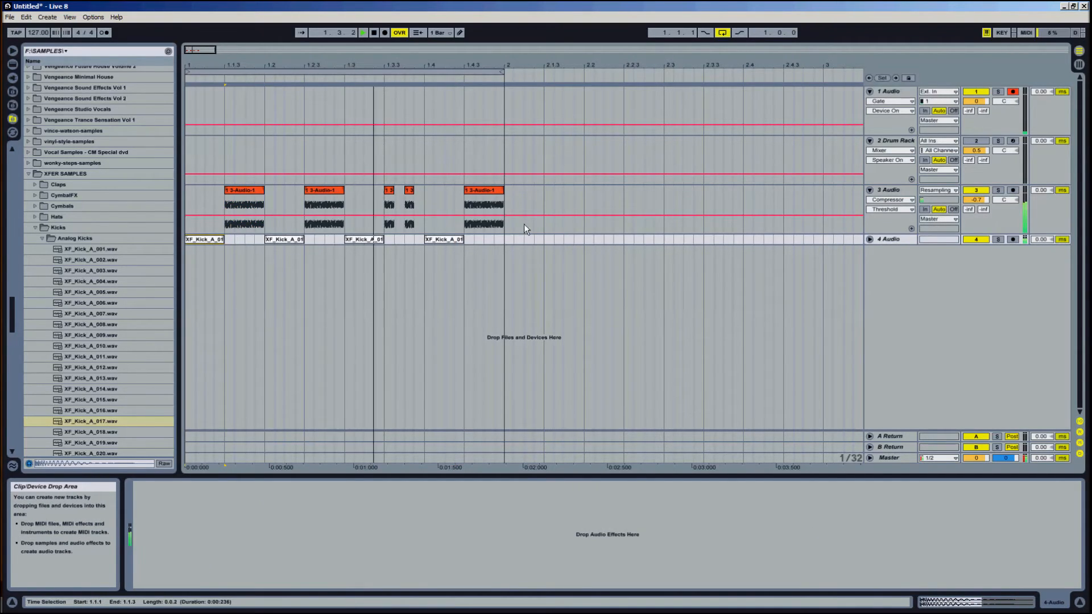
pyautogui.click(899, 191)
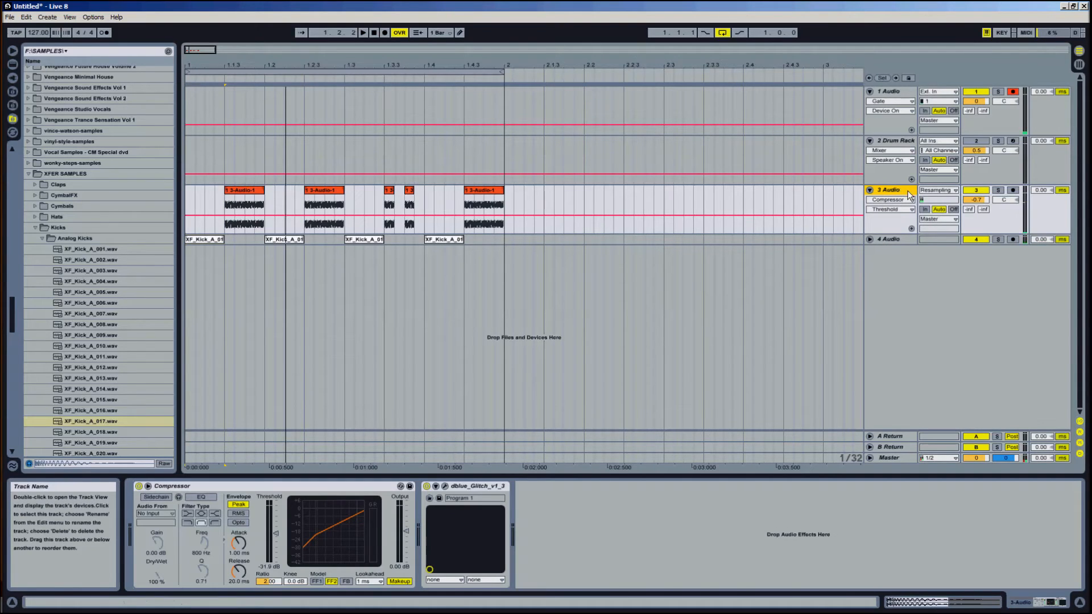
pyautogui.click(938, 190)
pyautogui.click(932, 246)
# - Add the LexPlate reverb plug-in after Glitch on the third audio track and play the loop
pyautogui.click(30, 173)
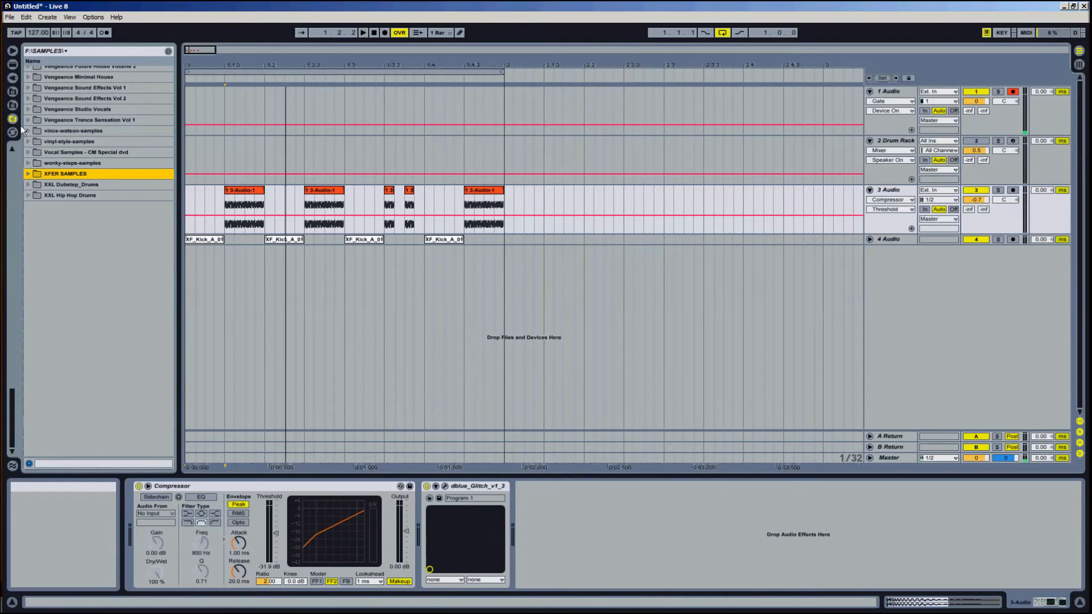
pyautogui.click(13, 78)
pyautogui.moveTo(13, 199); pyautogui.dragTo(15, 300)
pyautogui.click(63, 322)
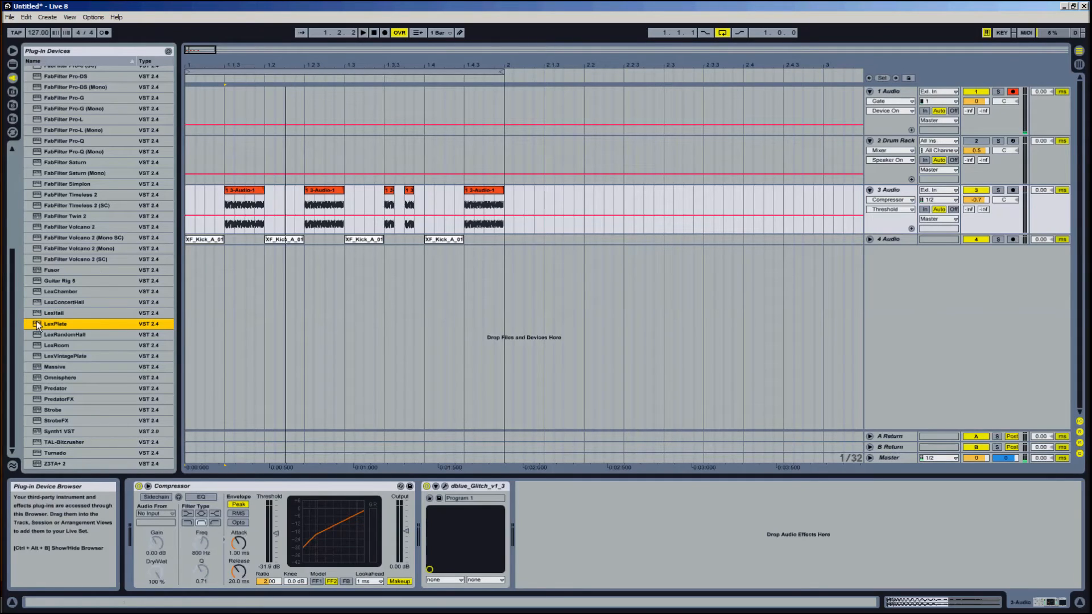
pyautogui.moveTo(421, 198); pyautogui.dragTo(420, 194)
pyautogui.press('space')
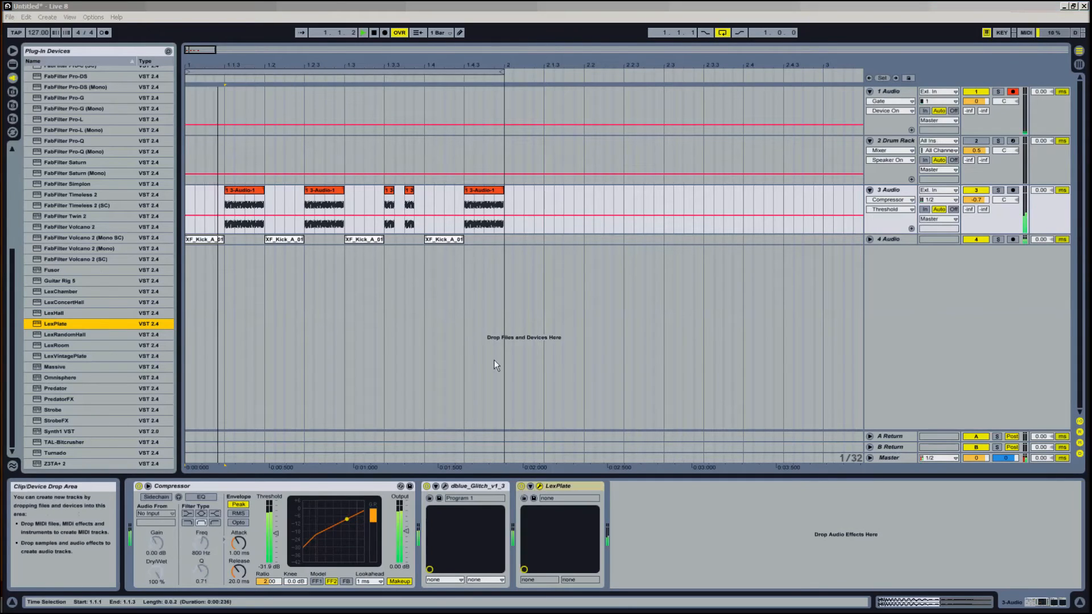
# - Lower the LexPlate reverb's mix on the third audio track to 22%, then stop playback
pyautogui.click(523, 489)
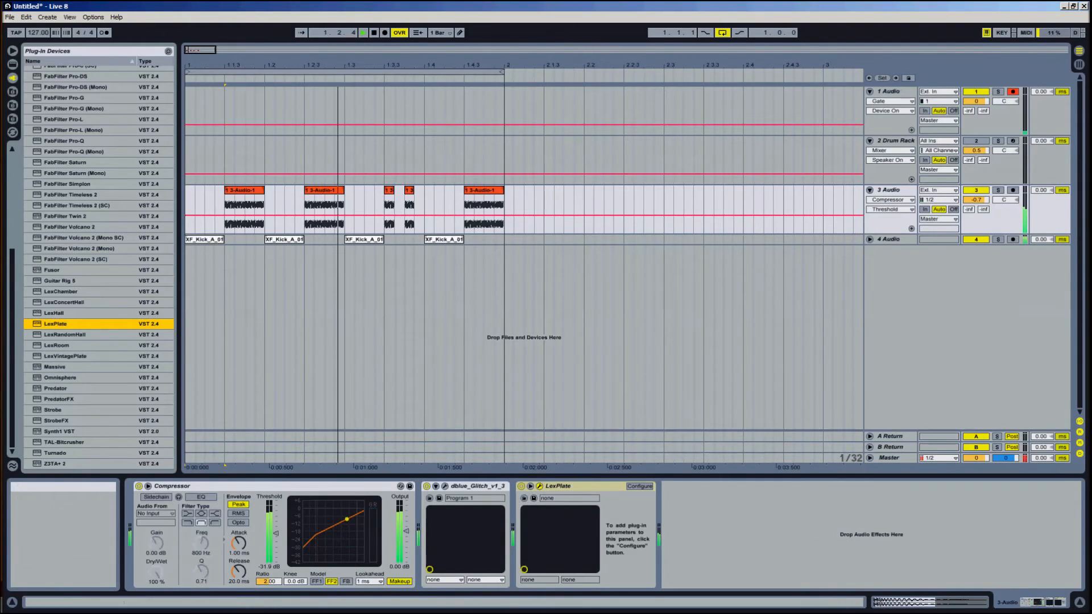
pyautogui.moveTo(718, 154); pyautogui.dragTo(759, 271)
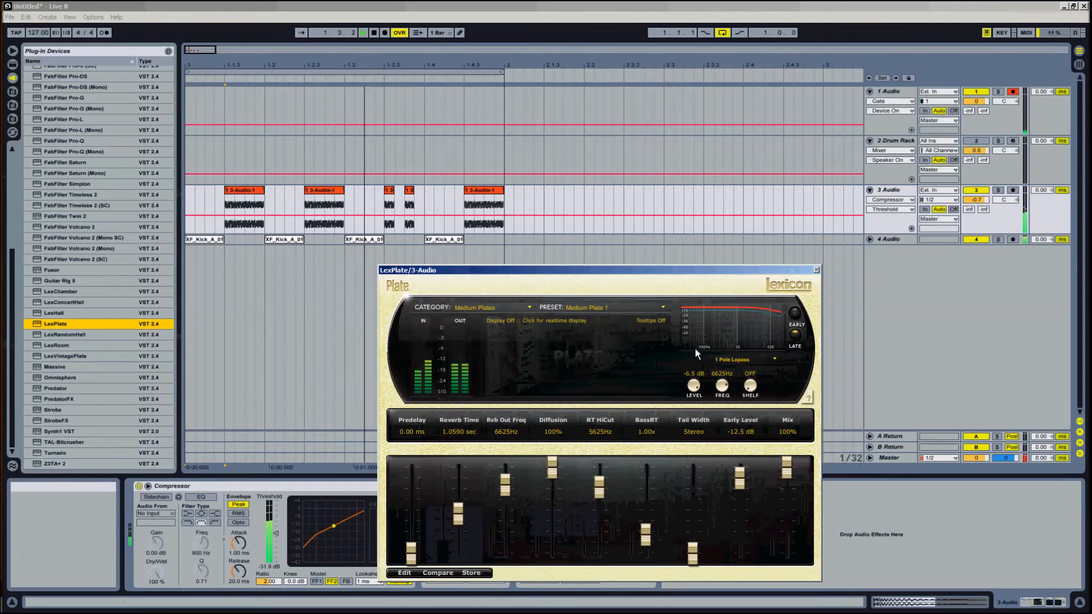
pyautogui.moveTo(786, 467); pyautogui.dragTo(791, 536)
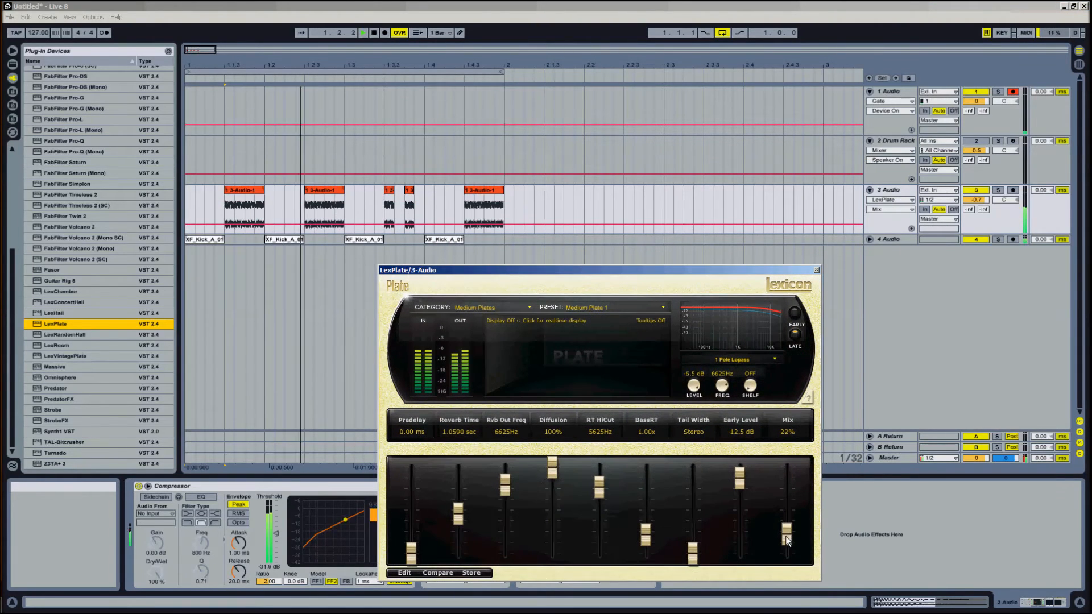
pyautogui.click(817, 269)
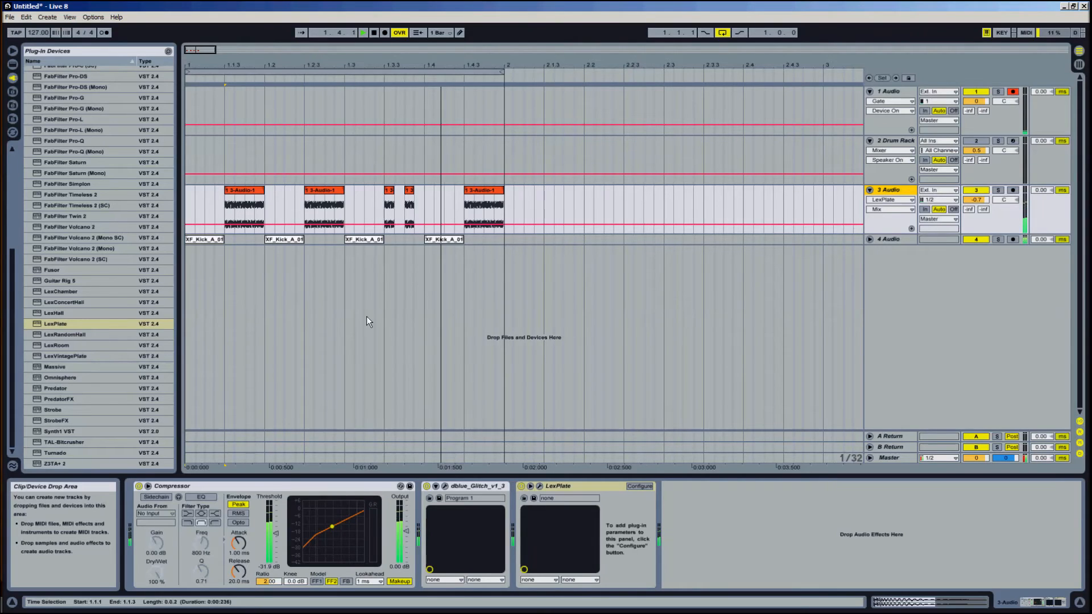
pyautogui.press('space')
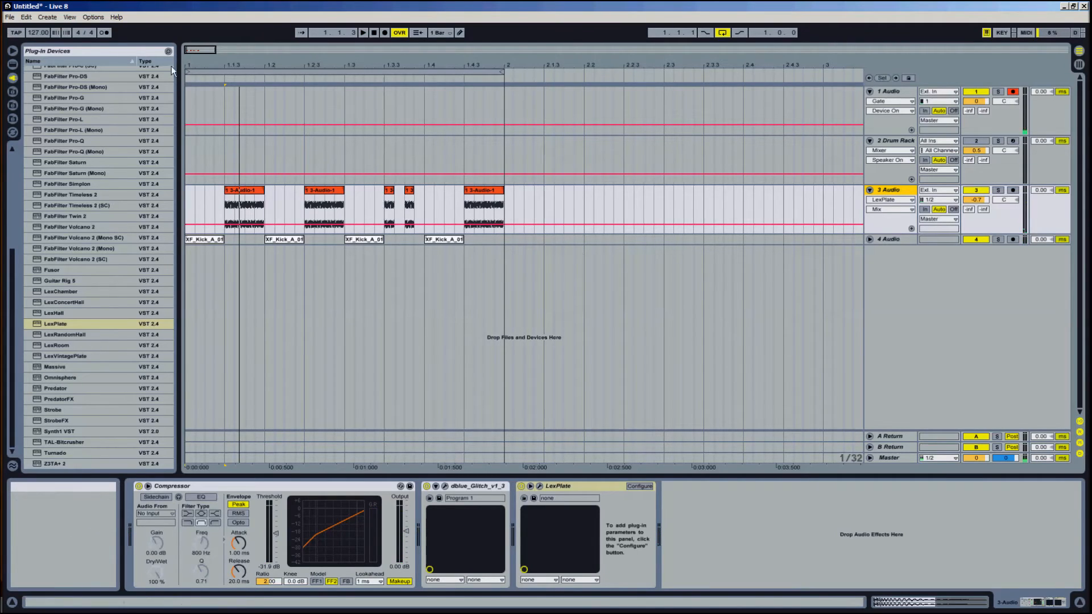
# - Add the Sampler instrument on a new track and arm it together with the first audio track
pyautogui.click(12, 66)
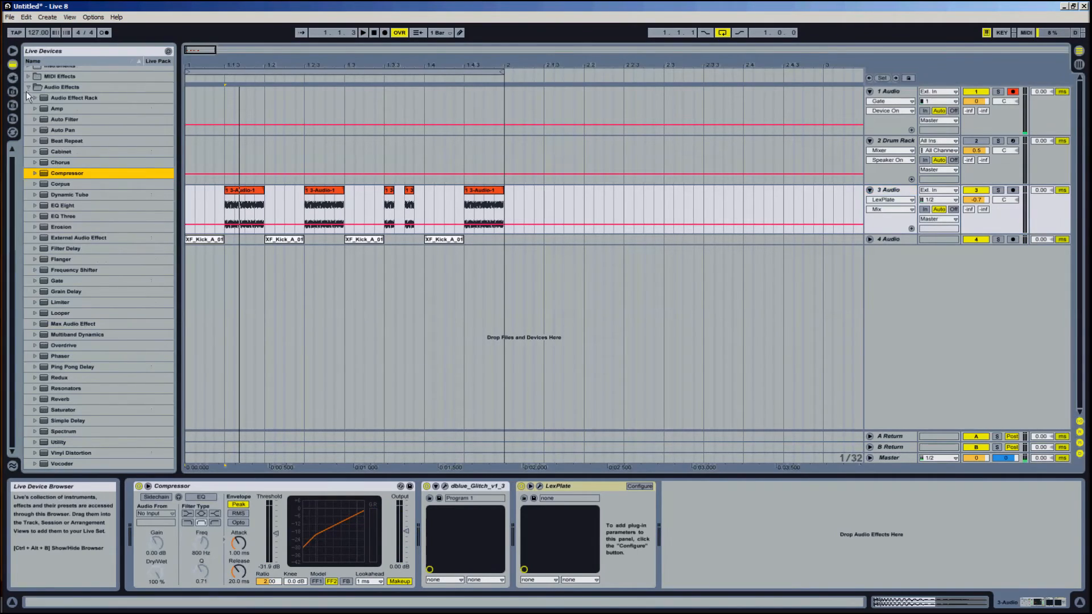
pyautogui.click(29, 88)
pyautogui.click(29, 71)
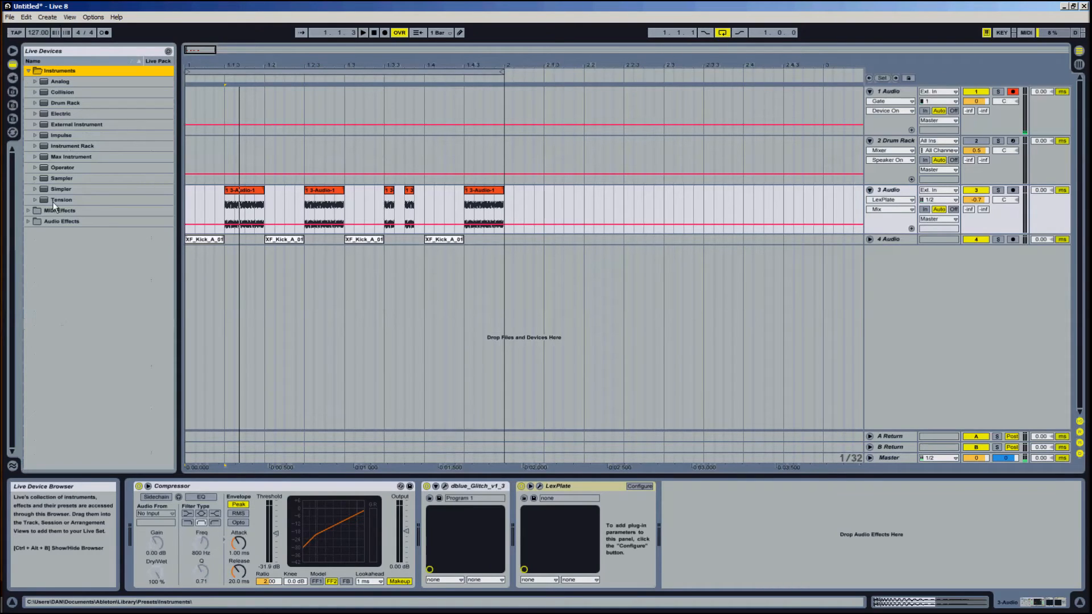
pyautogui.moveTo(49, 180); pyautogui.dragTo(380, 309)
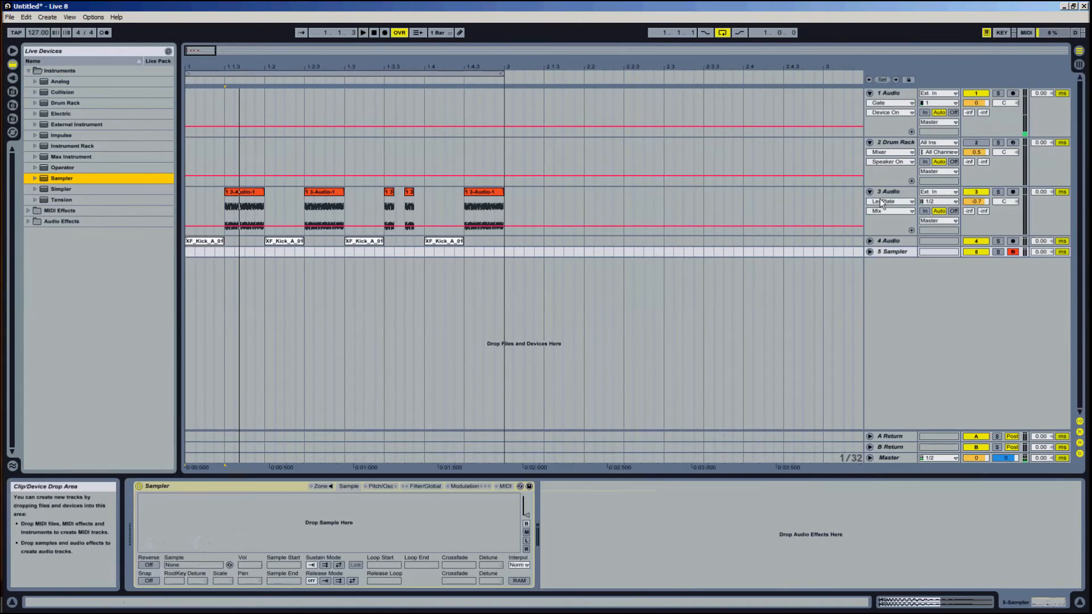
pyautogui.click(1013, 93)
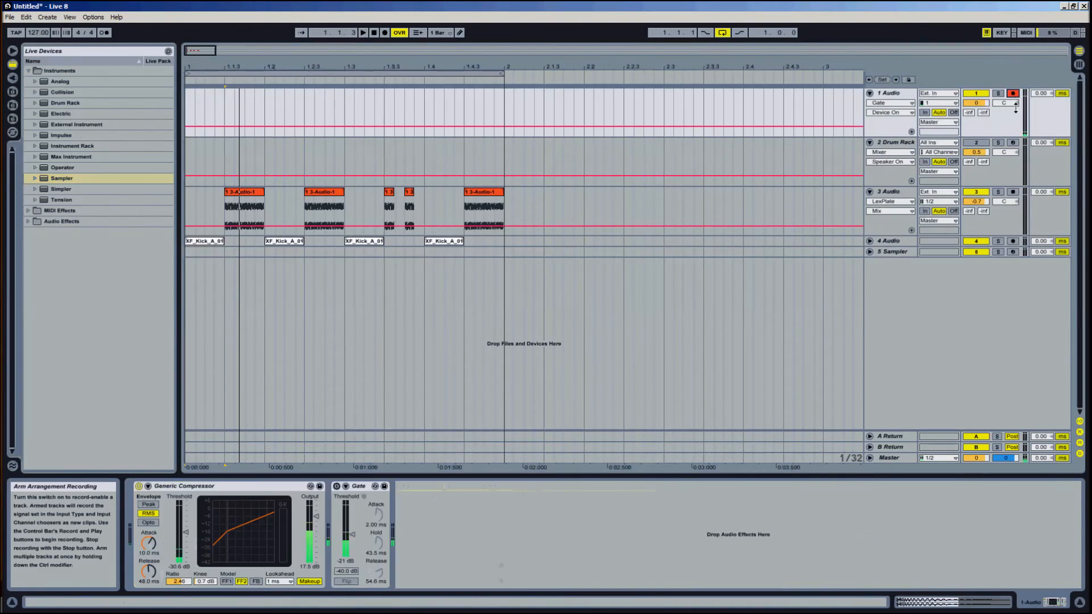
pyautogui.click(1013, 252)
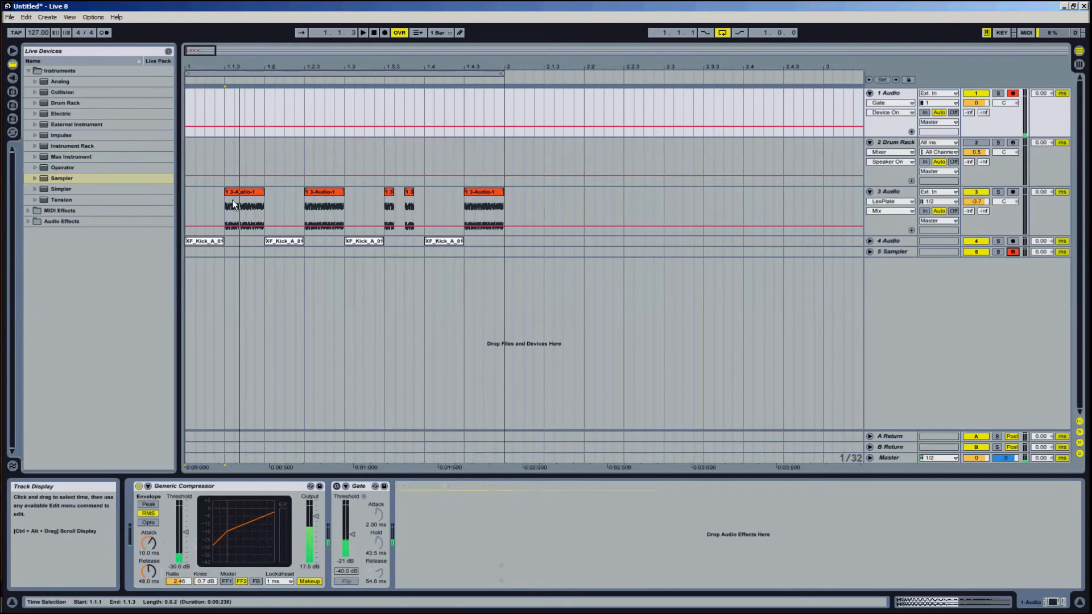
# - Load the first 3-Audio-1 clip of the third track into Sampler and unfold the Sampler track
pyautogui.click(906, 251)
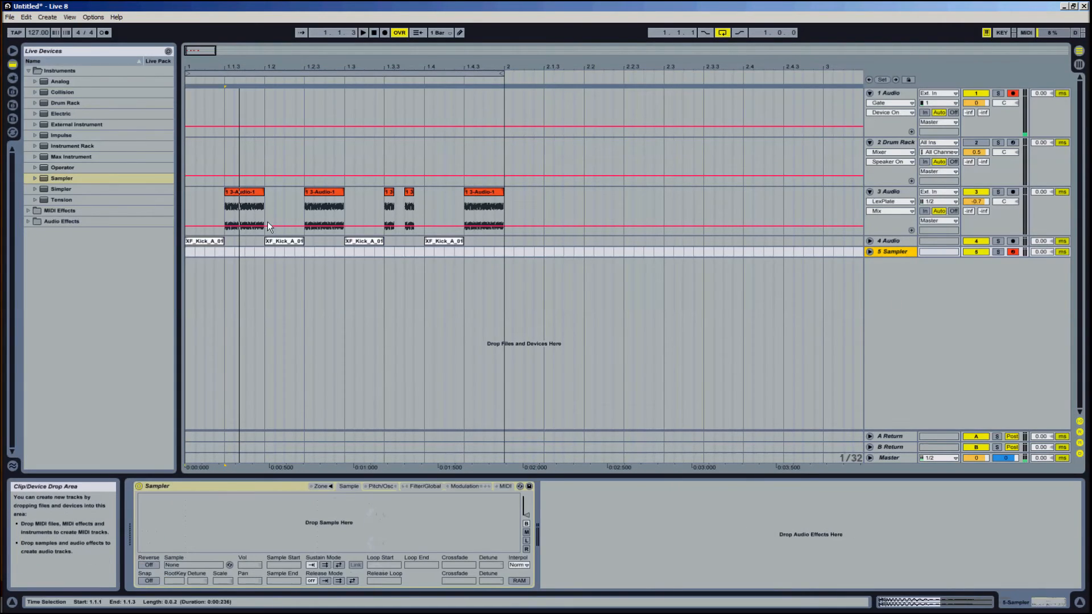
pyautogui.moveTo(246, 195); pyautogui.dragTo(281, 524)
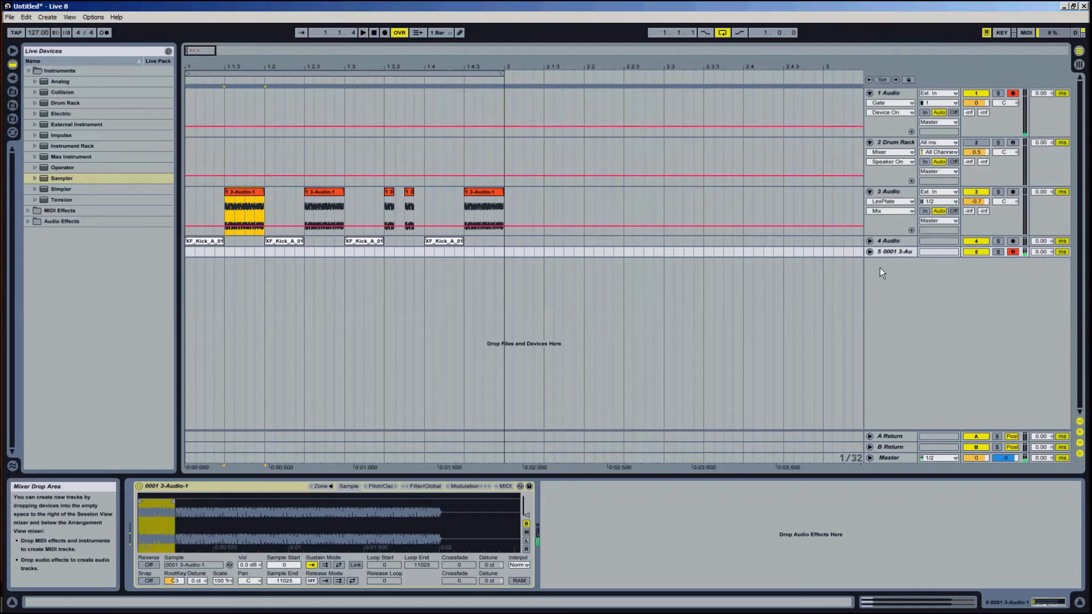
pyautogui.click(870, 251)
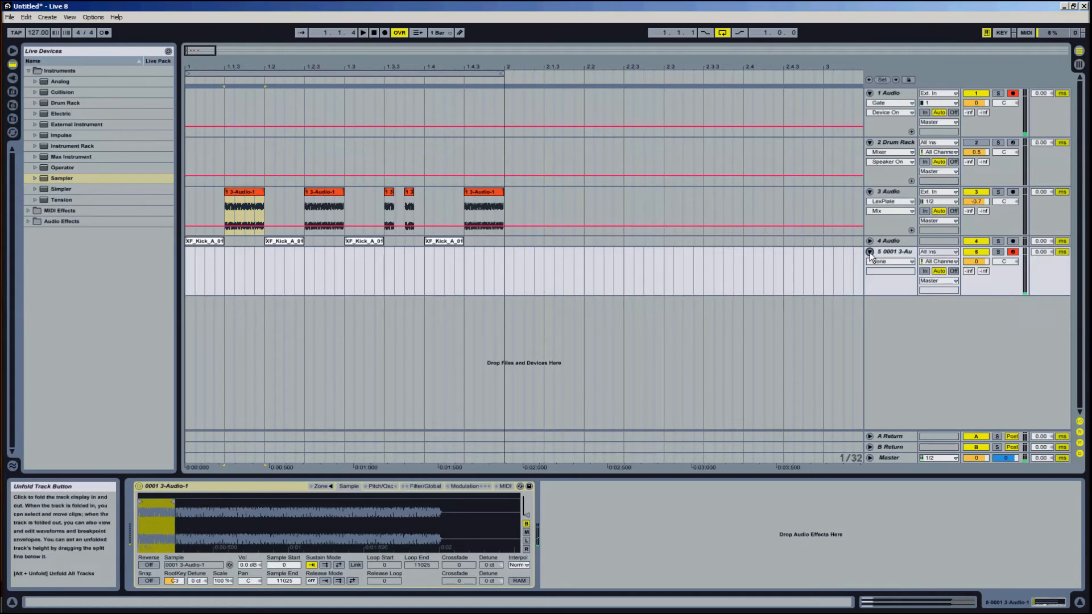
# - Deactivate the third audio track, copy its LexPlate reverb onto the Sampler track and stop playback
pyautogui.click(896, 193)
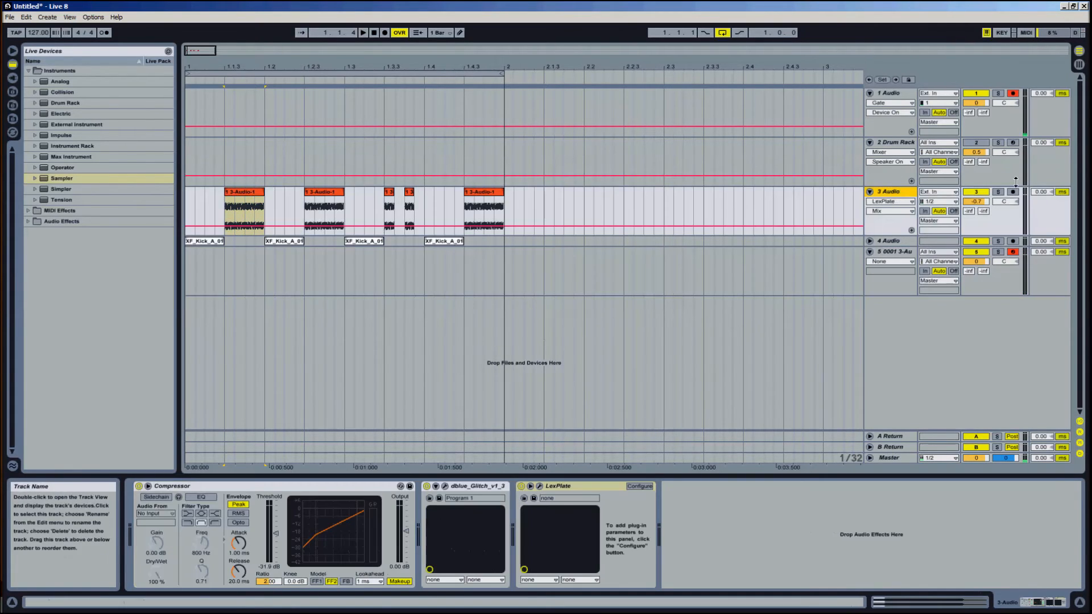
pyautogui.click(975, 193)
pyautogui.click(901, 193)
pyautogui.click(604, 489)
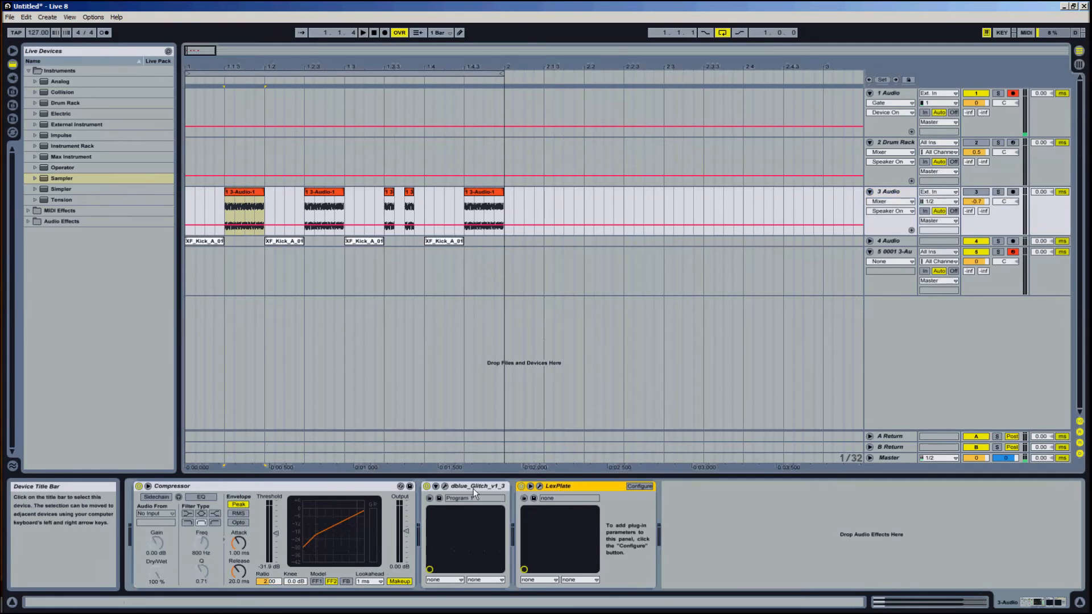
pyautogui.click(574, 487)
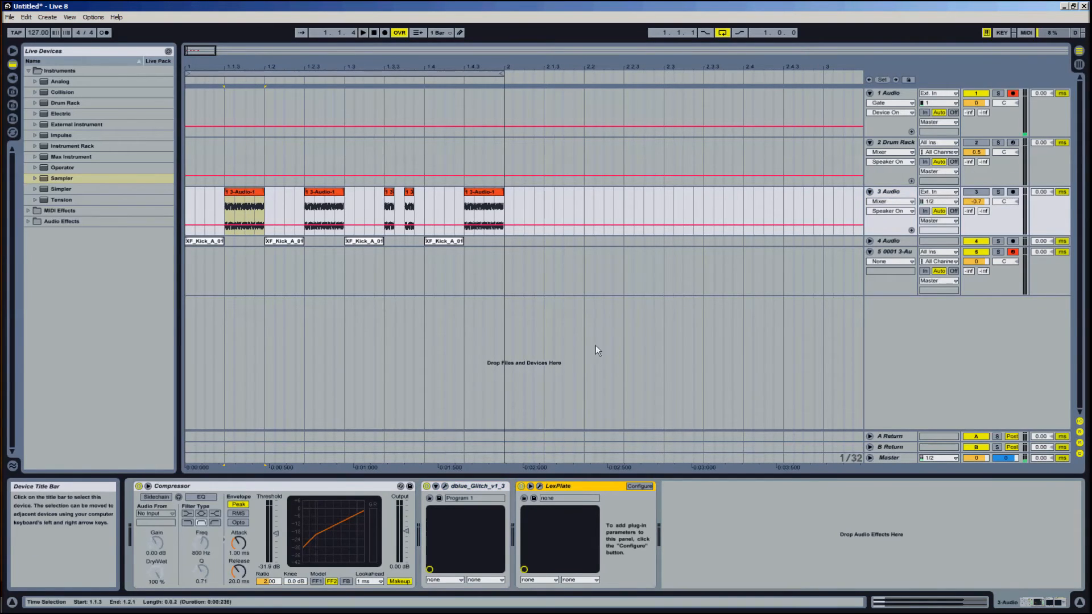
pyautogui.click(895, 252)
pyautogui.moveTo(615, 540); pyautogui.dragTo(606, 542)
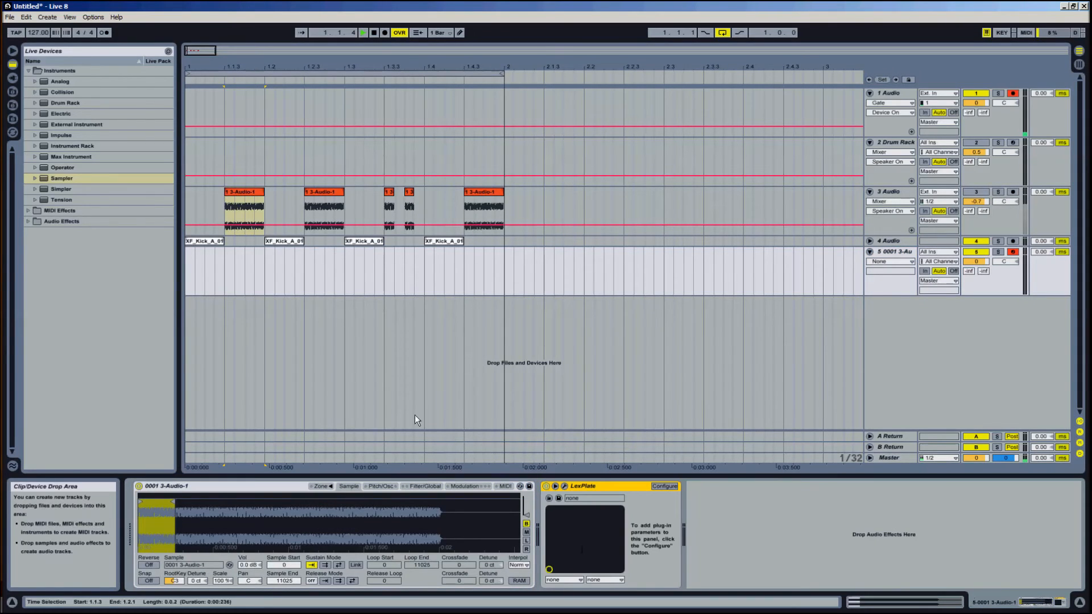
pyautogui.press('space')
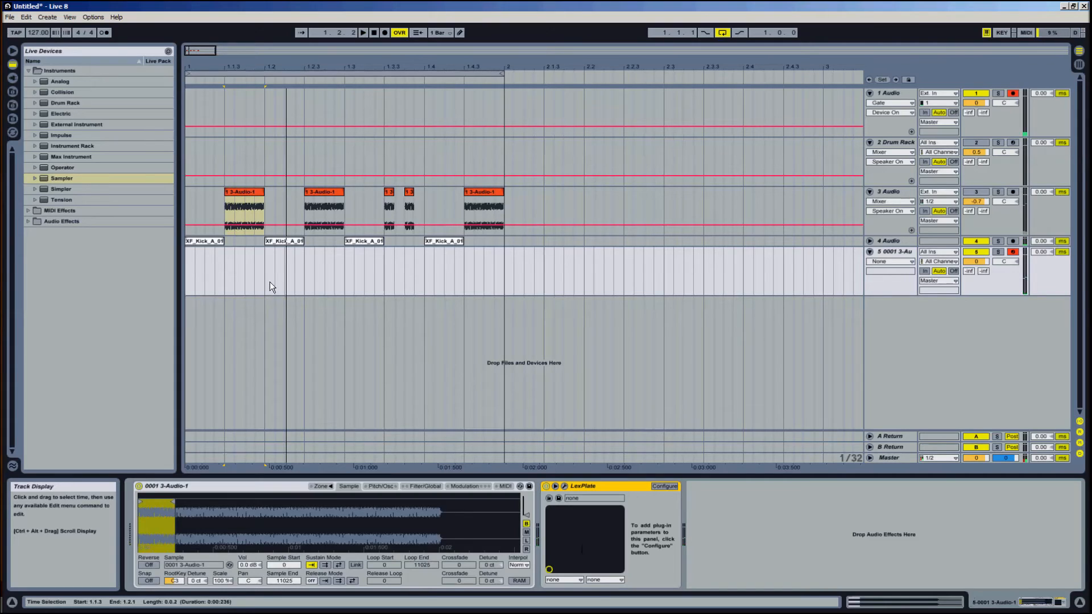
# - Copy the Compressor from the third audio track to the Sampler track and place it before LexPlate
pyautogui.click(850, 215)
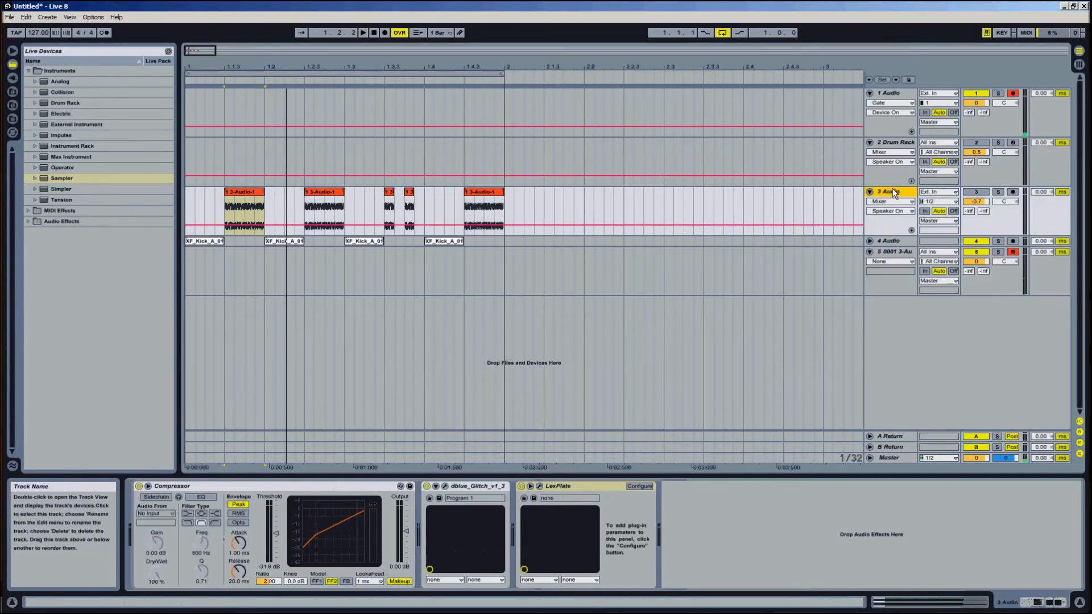
pyautogui.click(304, 484)
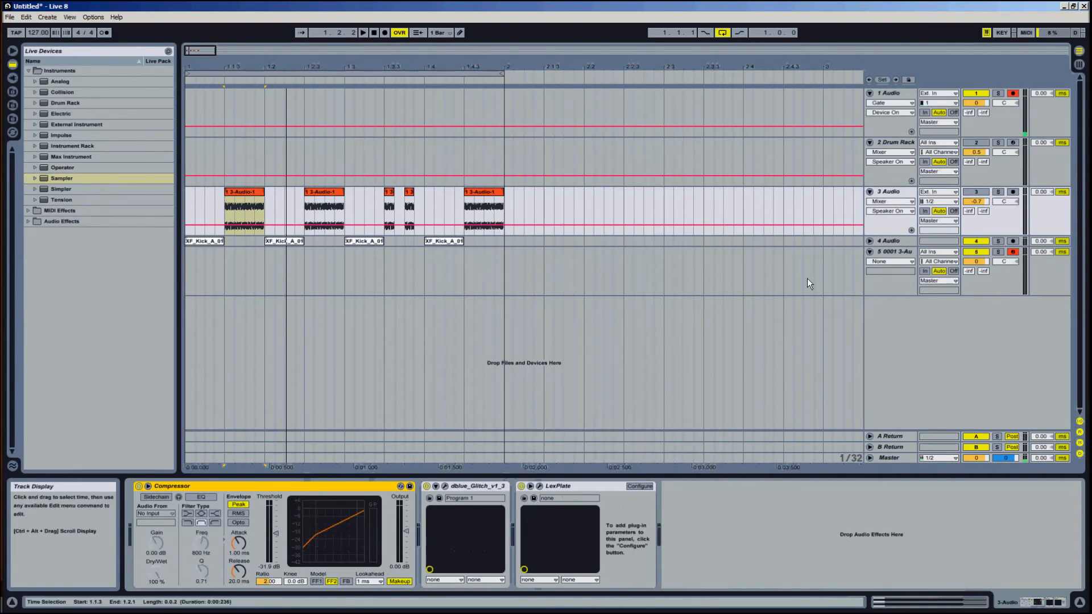
pyautogui.click(891, 252)
pyautogui.click(711, 532)
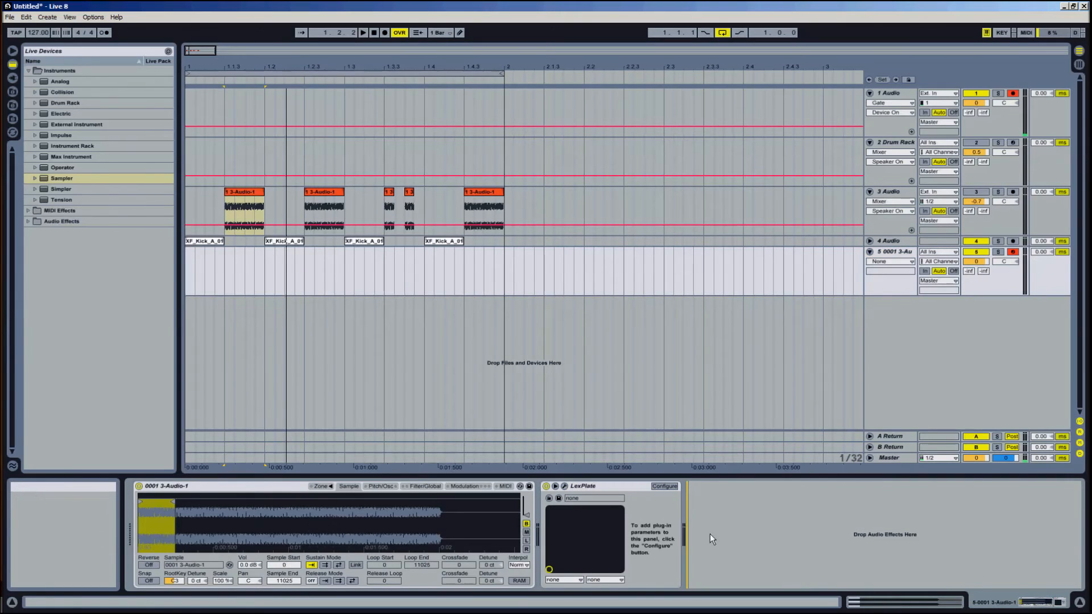
pyautogui.hotkey('ctrl', 'v')
pyautogui.moveTo(746, 492); pyautogui.dragTo(555, 504)
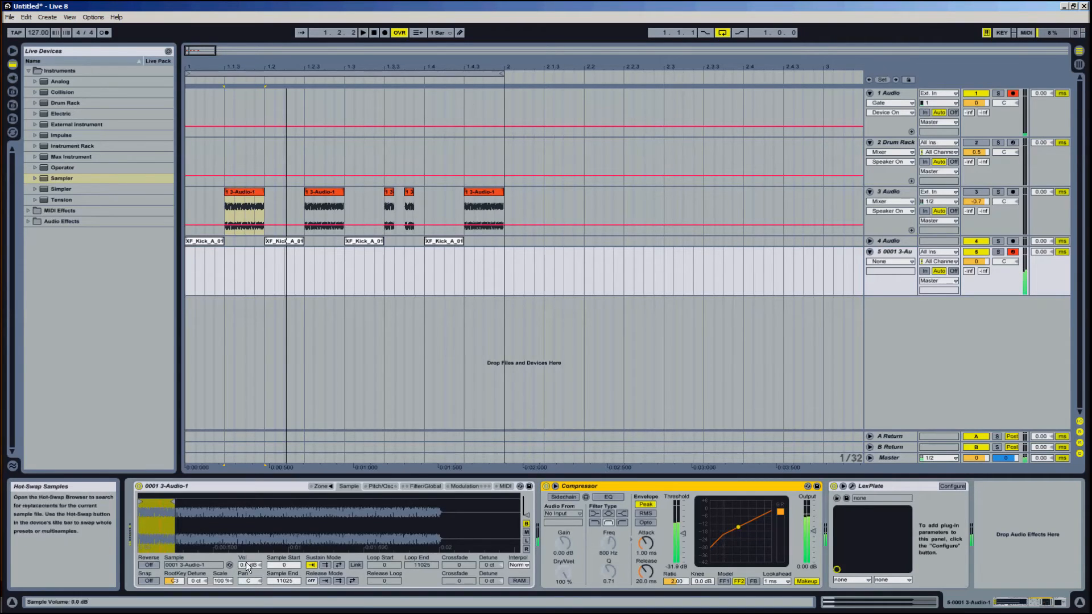
# - Set Sampler's sustain mode to back-and-forth looping and try short loops, ending with loop start 10976 and loop end 11025
pyautogui.click(338, 565)
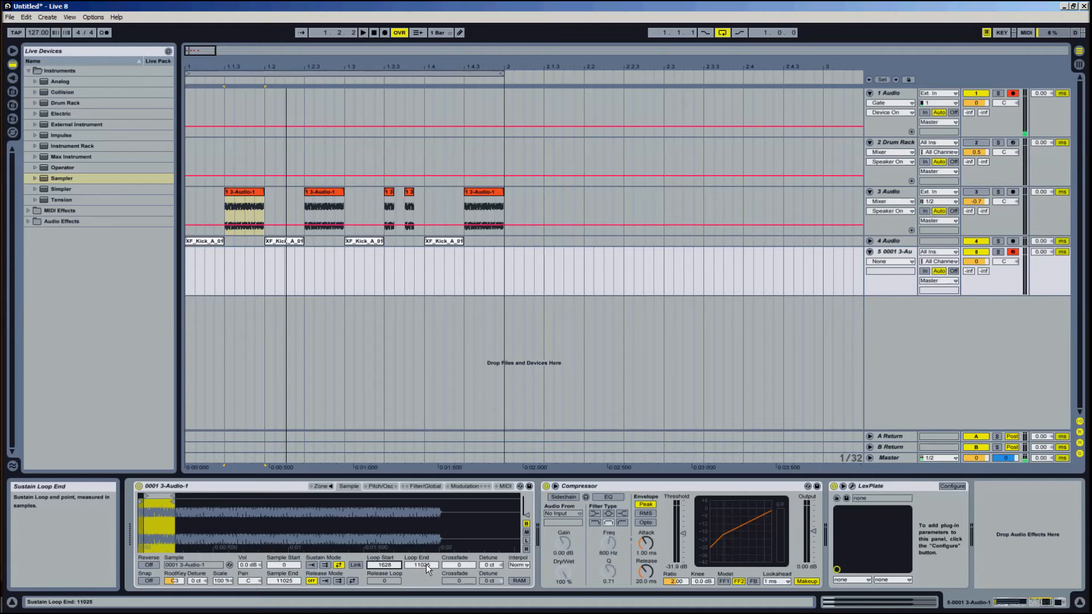
pyautogui.scroll(-5, 425, 564)
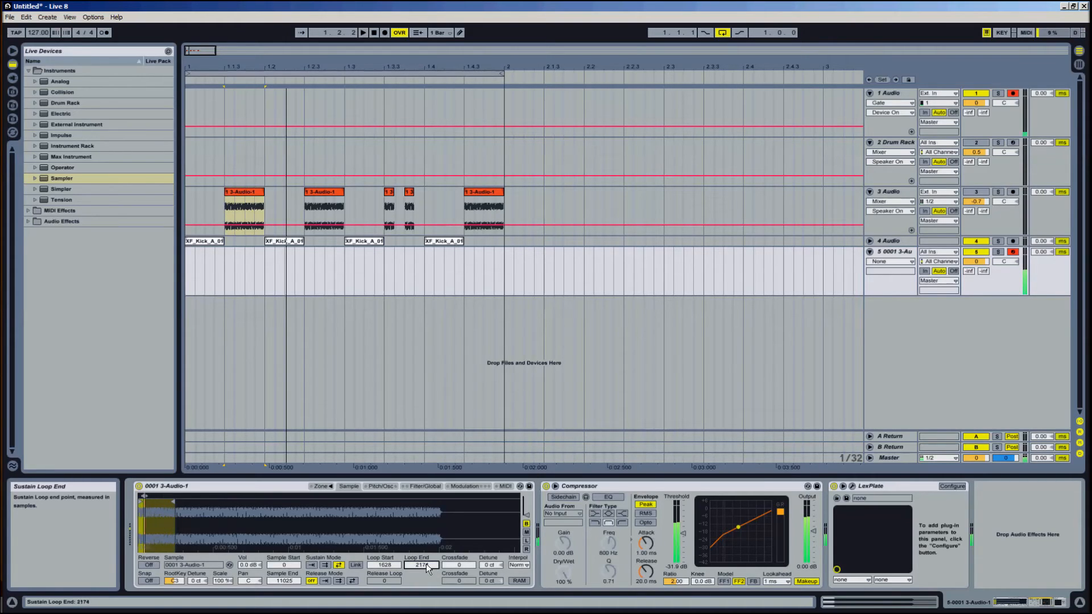
pyautogui.moveTo(426, 564); pyautogui.dragTo(394, 545)
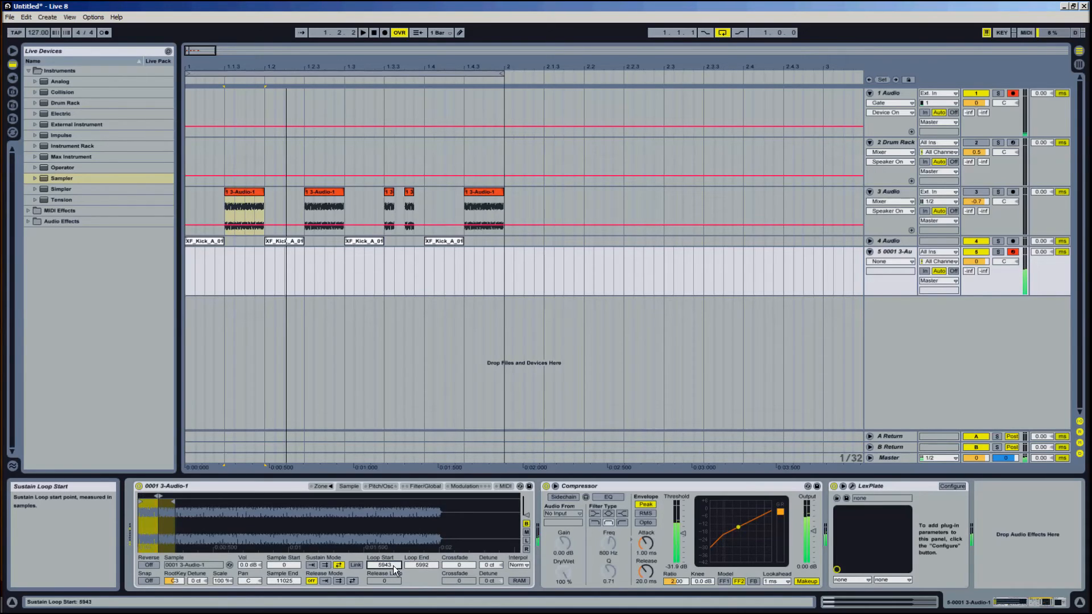
pyautogui.moveTo(392, 567); pyautogui.dragTo(386, 565)
pyautogui.moveTo(384, 565)
pyautogui.mouseDown()
pyautogui.moveTo(424, 564)
pyautogui.moveTo(385, 568)
pyautogui.mouseUp()
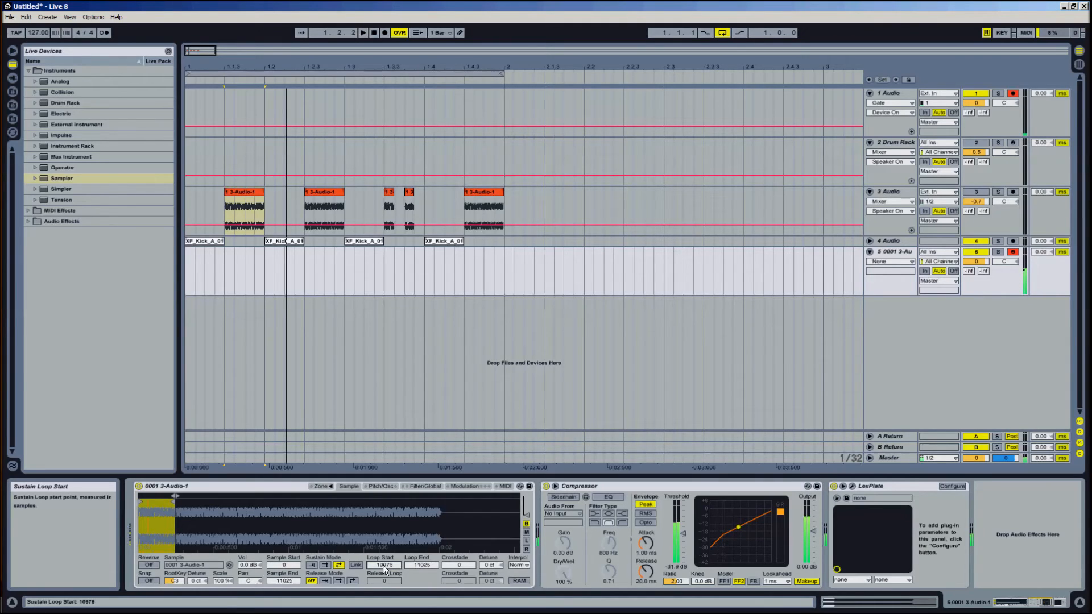
# - Return Sampler's loop start to 0 and try the sample reversed before switching Reverse off
pyautogui.moveTo(374, 567); pyautogui.dragTo(390, 565)
pyautogui.click(147, 564)
pyautogui.moveTo(391, 561); pyautogui.dragTo(392, 571)
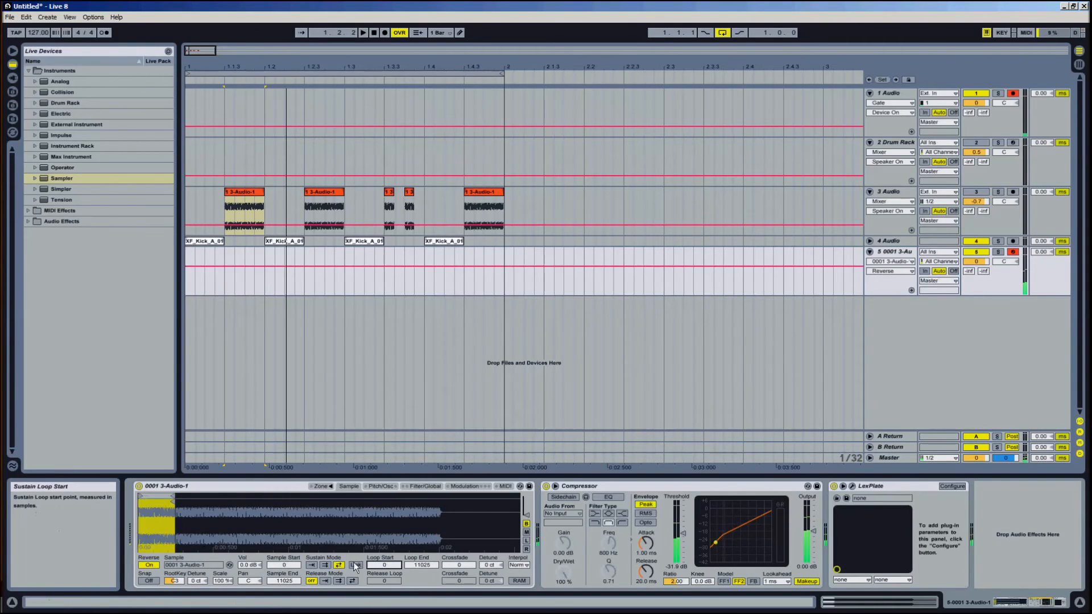
pyautogui.click(151, 564)
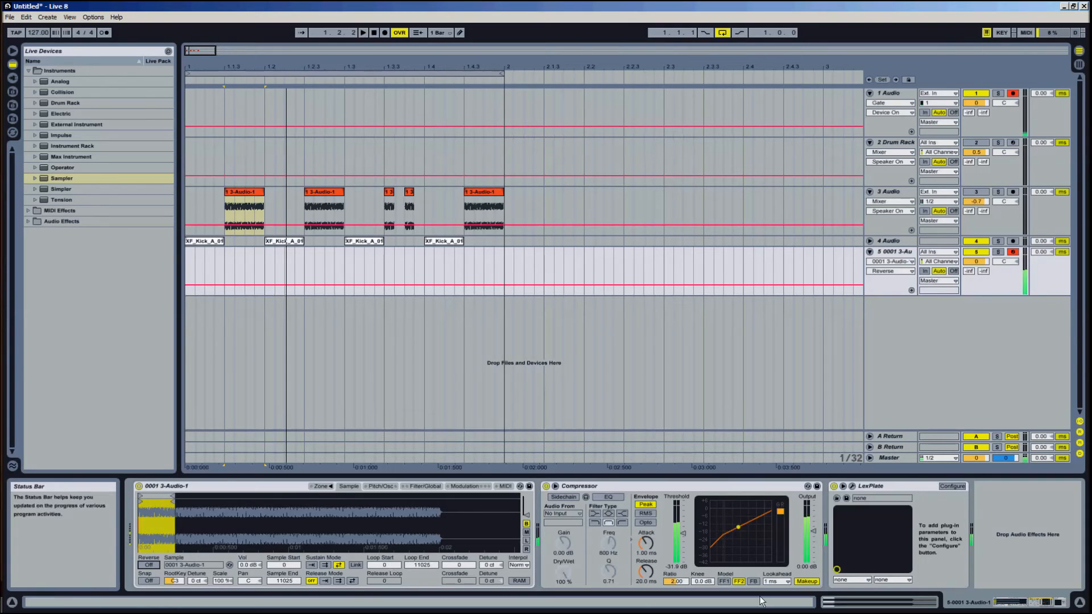
# - Raise the LexPlate mix on the Sampler track to 42% and close the plug-in window
pyautogui.click(851, 486)
pyautogui.moveTo(787, 536); pyautogui.dragTo(788, 522)
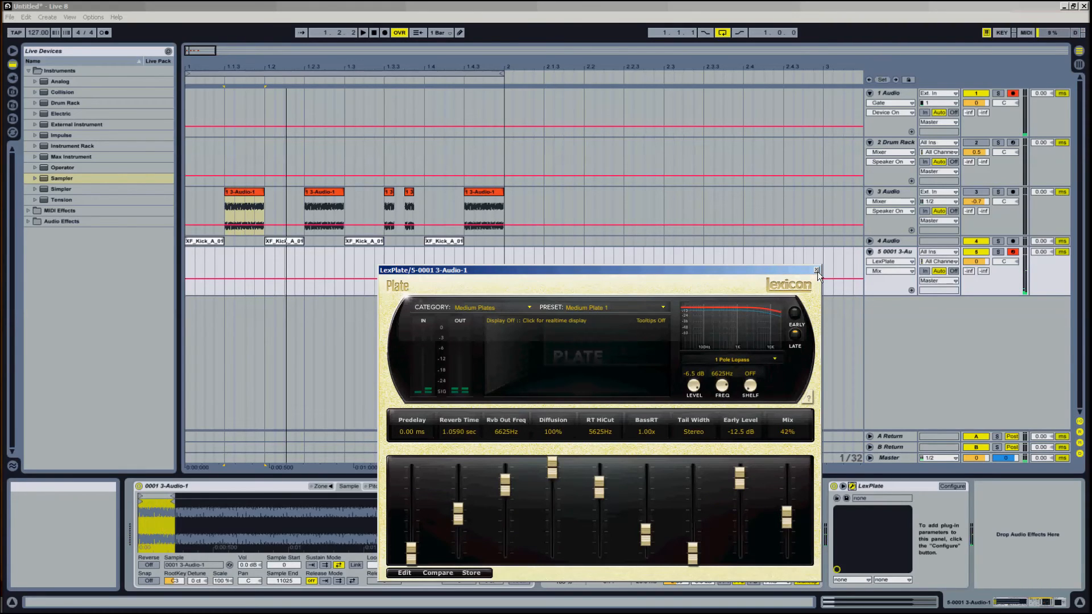
pyautogui.click(817, 270)
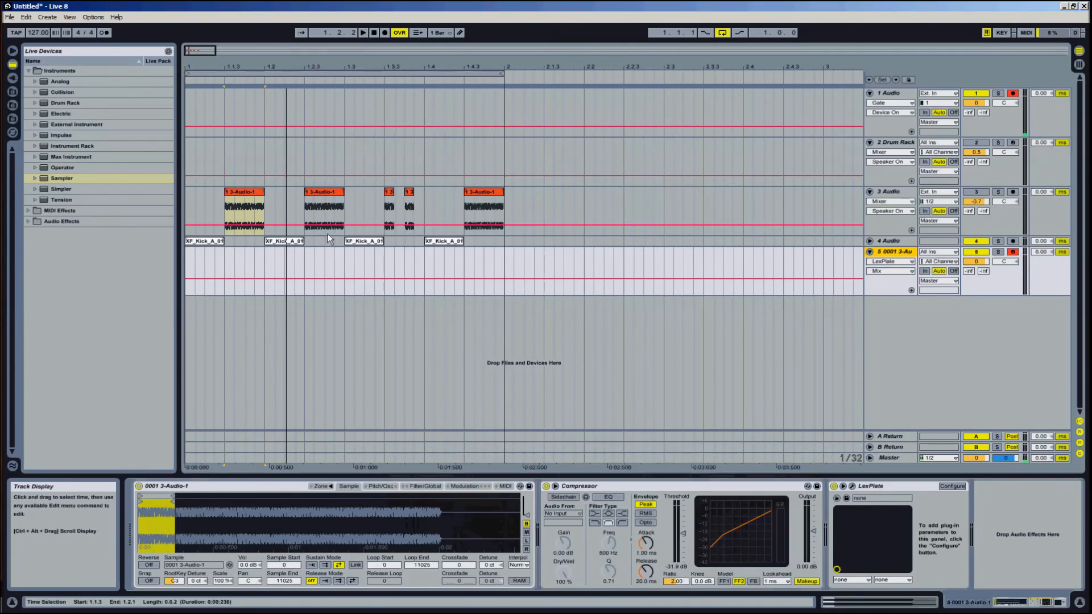
# - Reactivate the third audio track, play the loop with the Sampler track selected, then stop it
pyautogui.click(976, 192)
pyautogui.press('space')
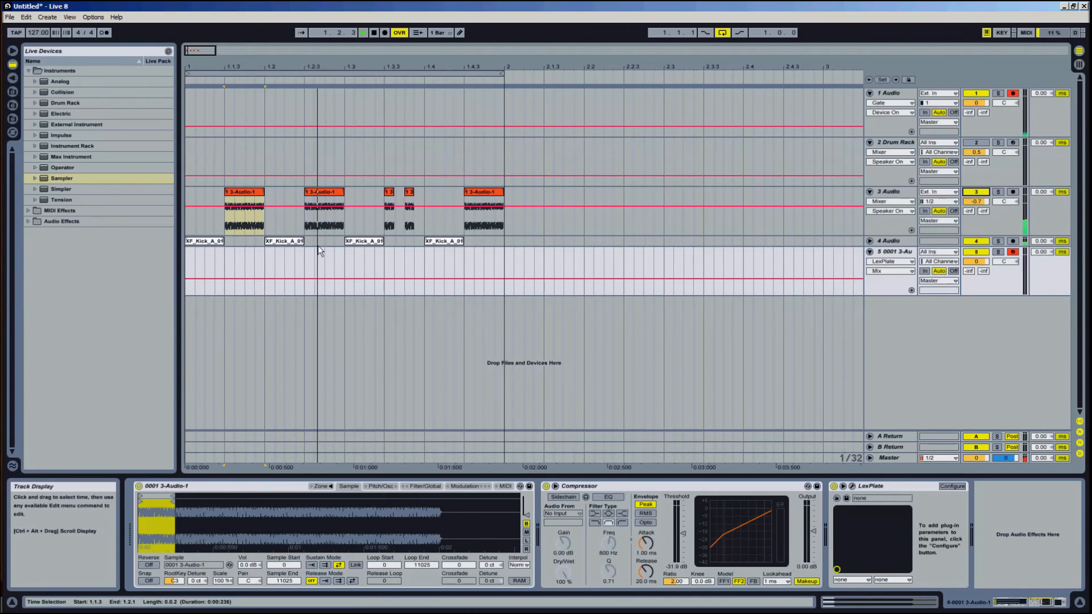
pyautogui.click(893, 192)
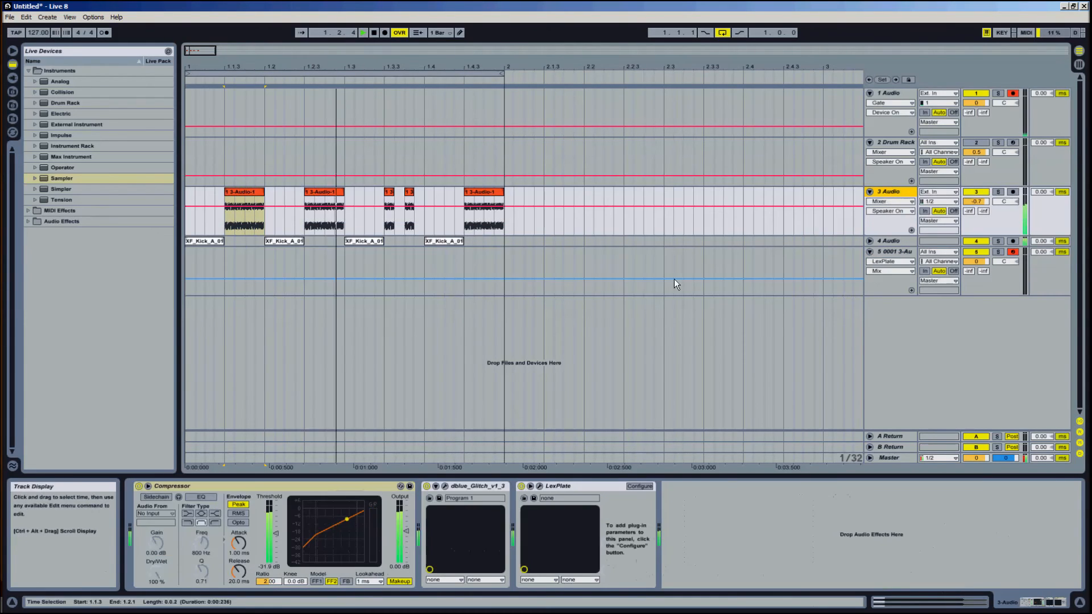
pyautogui.click(905, 253)
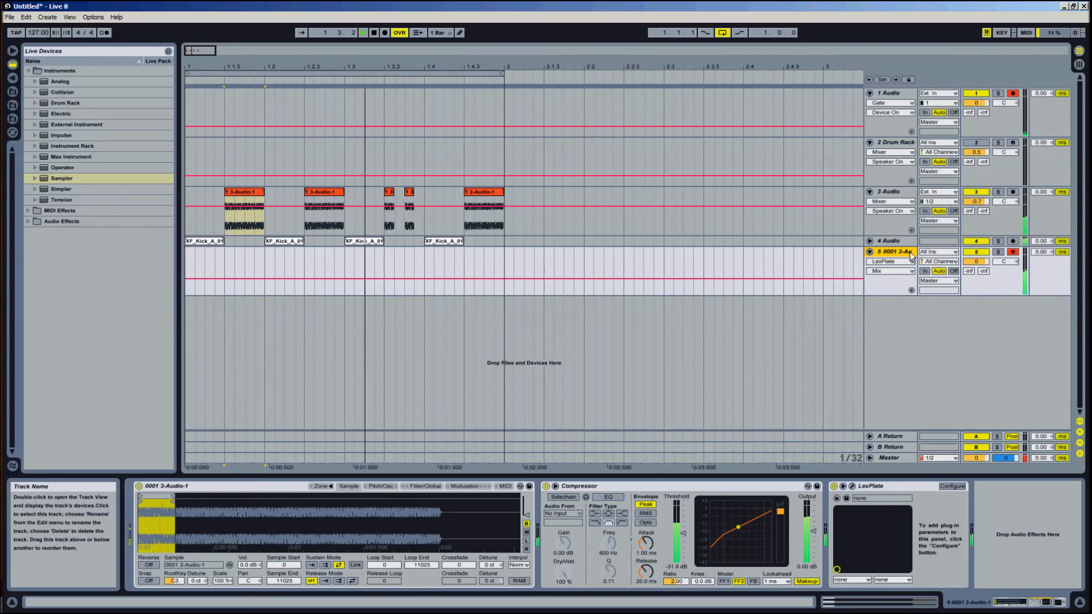
pyautogui.press('space')
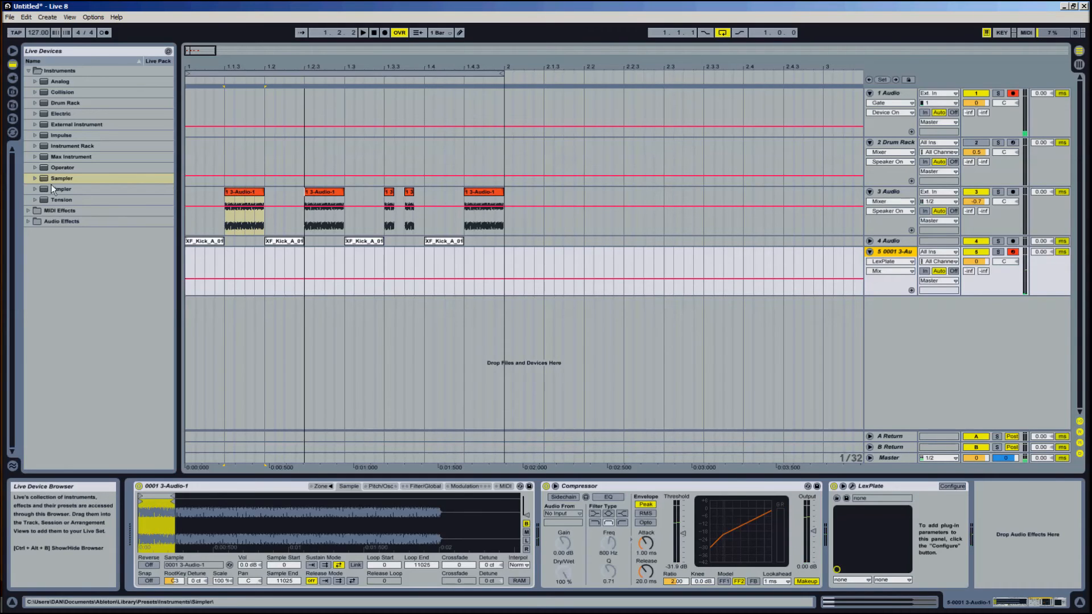
# - Find FabFilter Timeless 2 among the plug-in devices and add it to the Sampler track
pyautogui.click(13, 93)
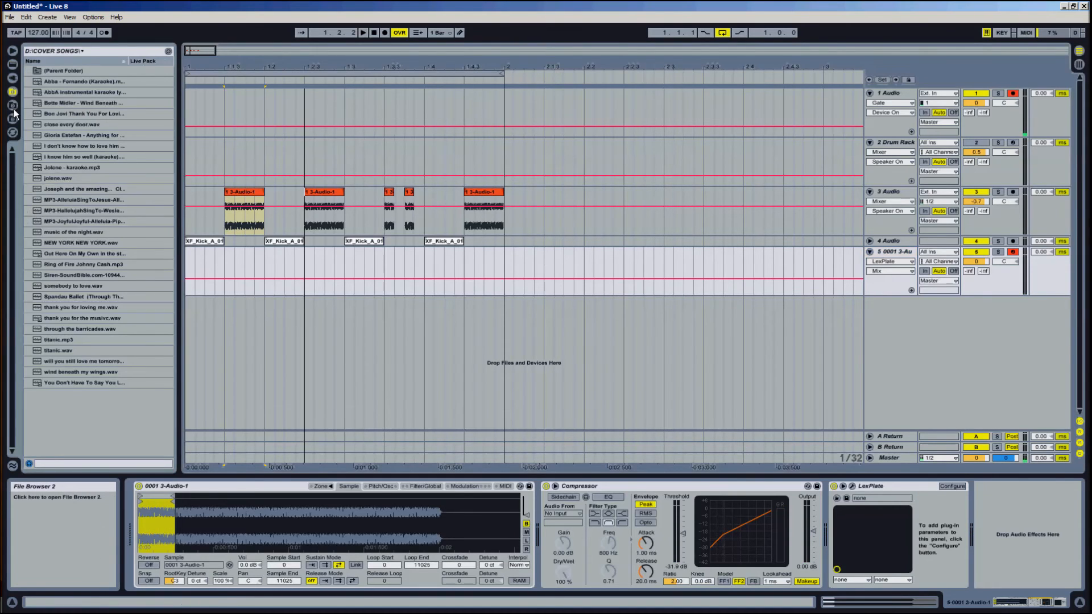
pyautogui.click(13, 117)
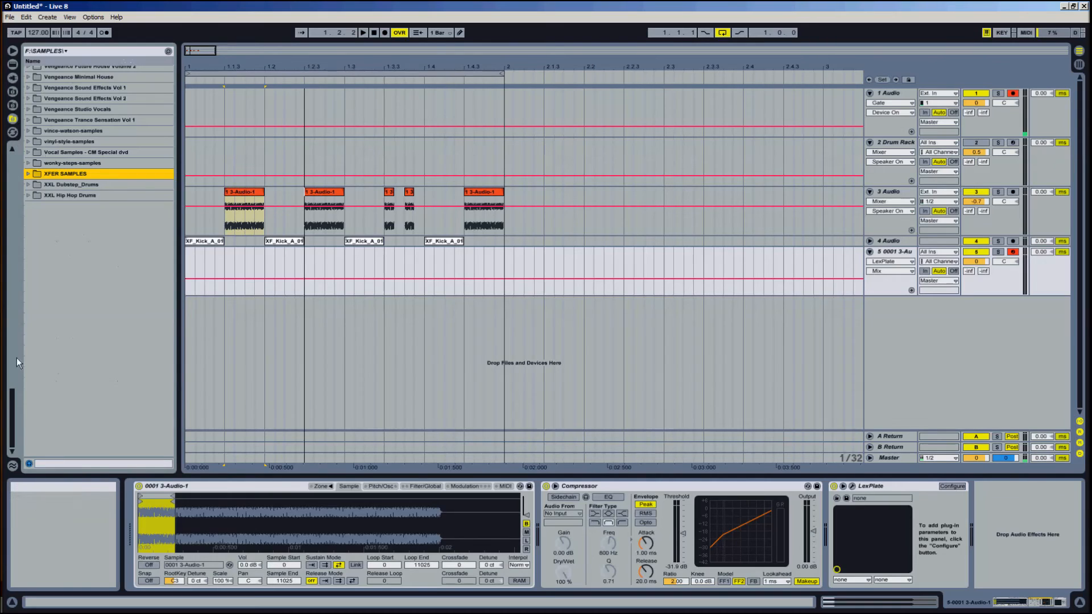
pyautogui.moveTo(16, 398); pyautogui.dragTo(17, 341)
pyautogui.click(13, 65)
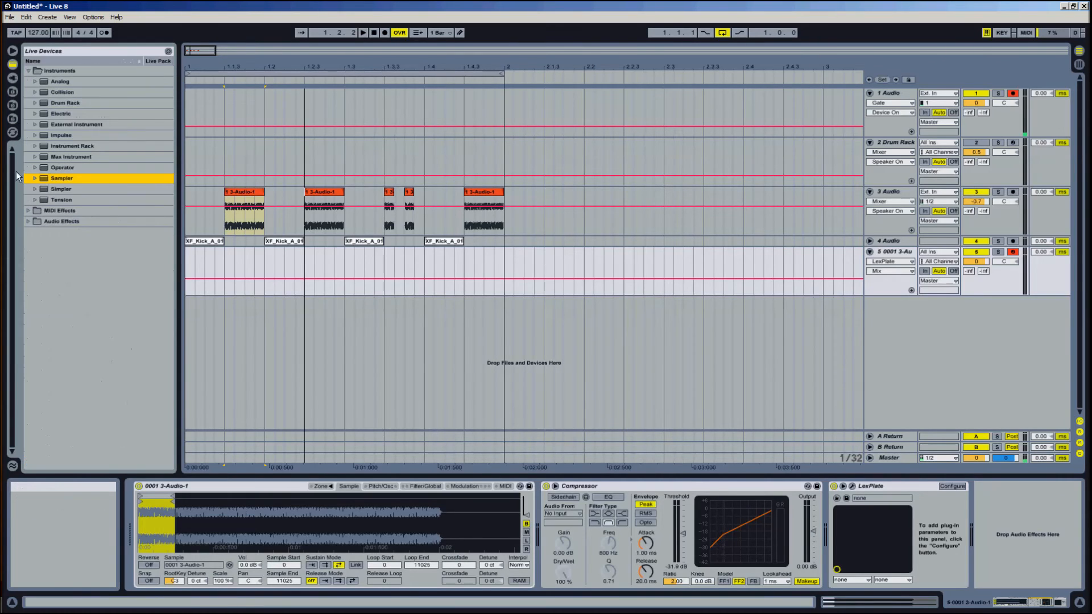
pyautogui.click(13, 78)
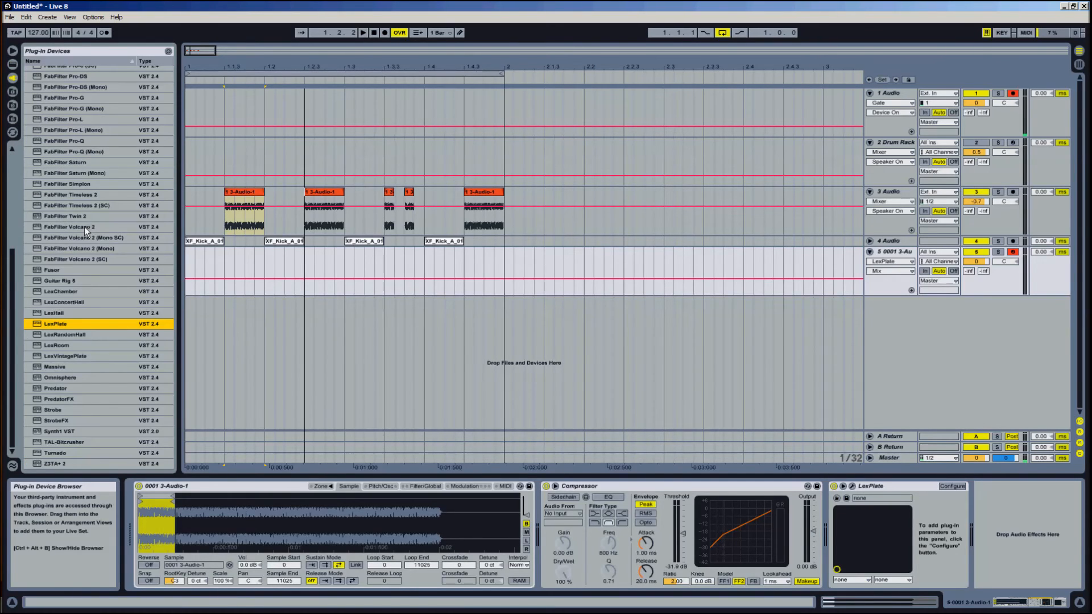
pyautogui.moveTo(76, 195); pyautogui.dragTo(426, 276)
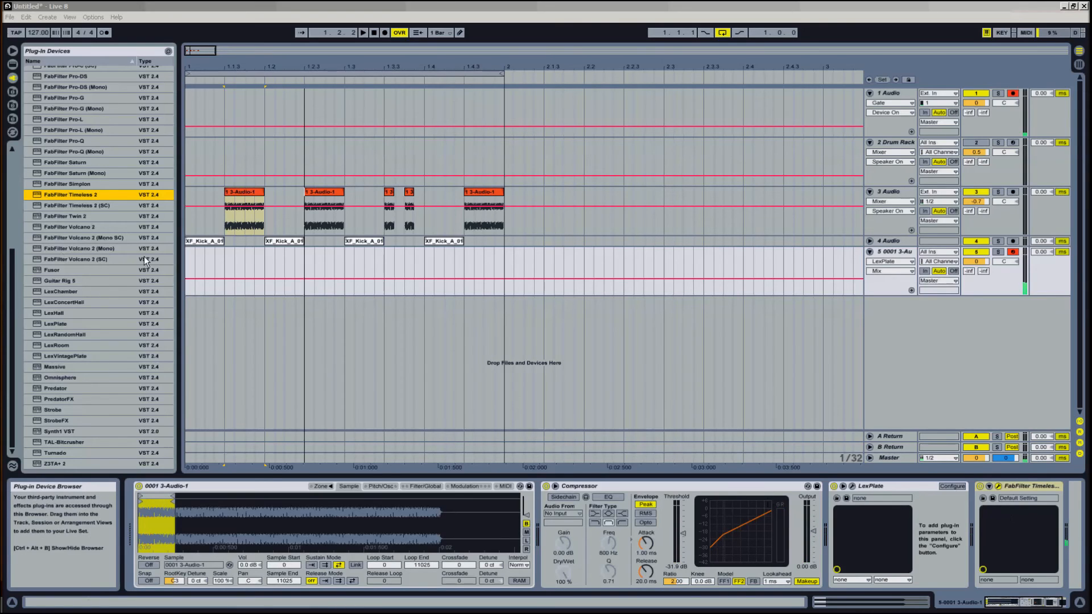
# - Insert an empty one-bar MIDI clip at the start of the Sampler track and open it for note editing
pyautogui.moveTo(187, 271); pyautogui.dragTo(502, 270)
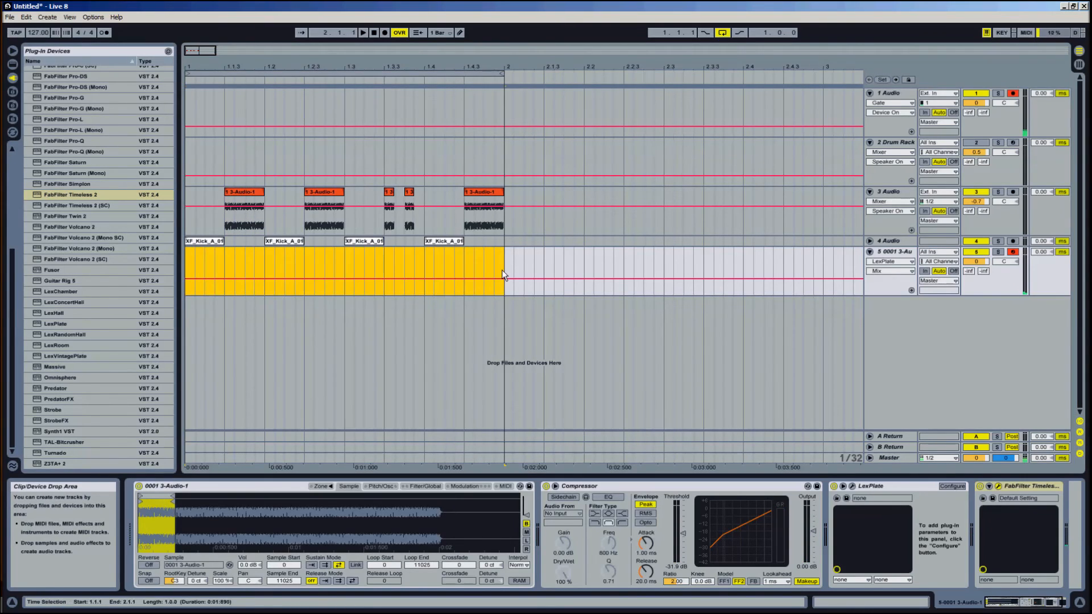
pyautogui.rightClick(501, 269)
pyautogui.rightClick(454, 251)
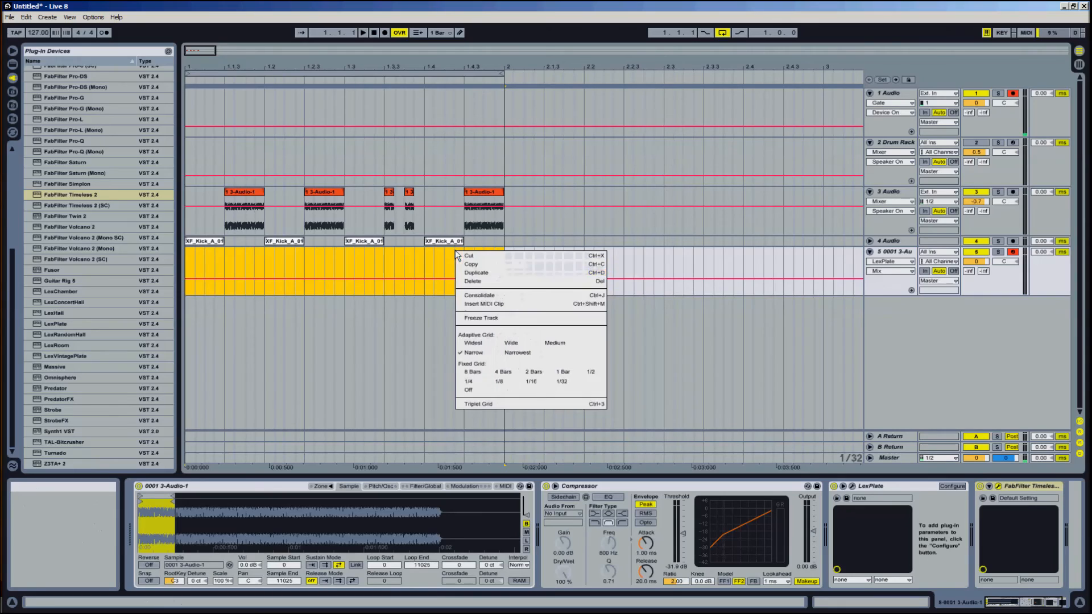
pyautogui.click(493, 305)
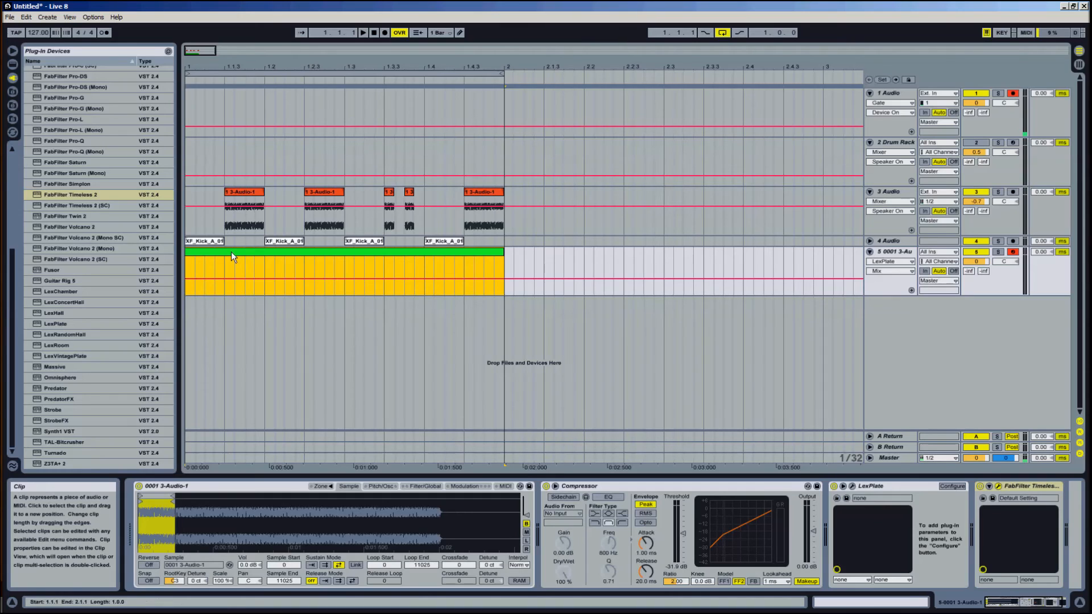
pyautogui.doubleClick(319, 254)
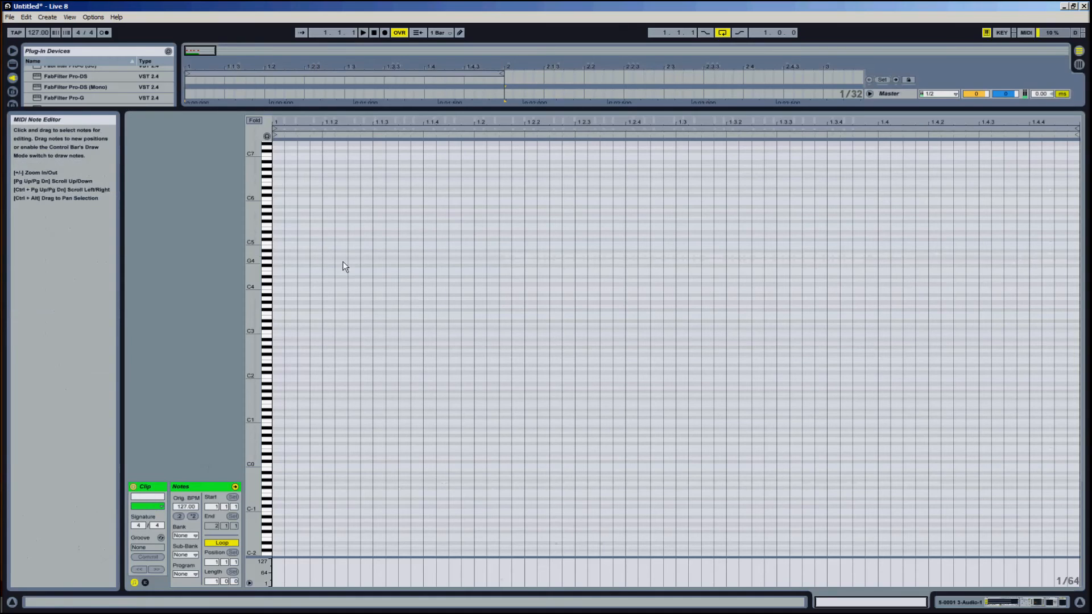
# - Audition high keys on the piano roll and add a sixteenth-long C6 note at the start of the clip
pyautogui.moveTo(259, 218); pyautogui.dragTo(265, 221)
pyautogui.click(268, 221)
pyautogui.click(267, 210)
pyautogui.click(268, 198)
pyautogui.click(268, 197)
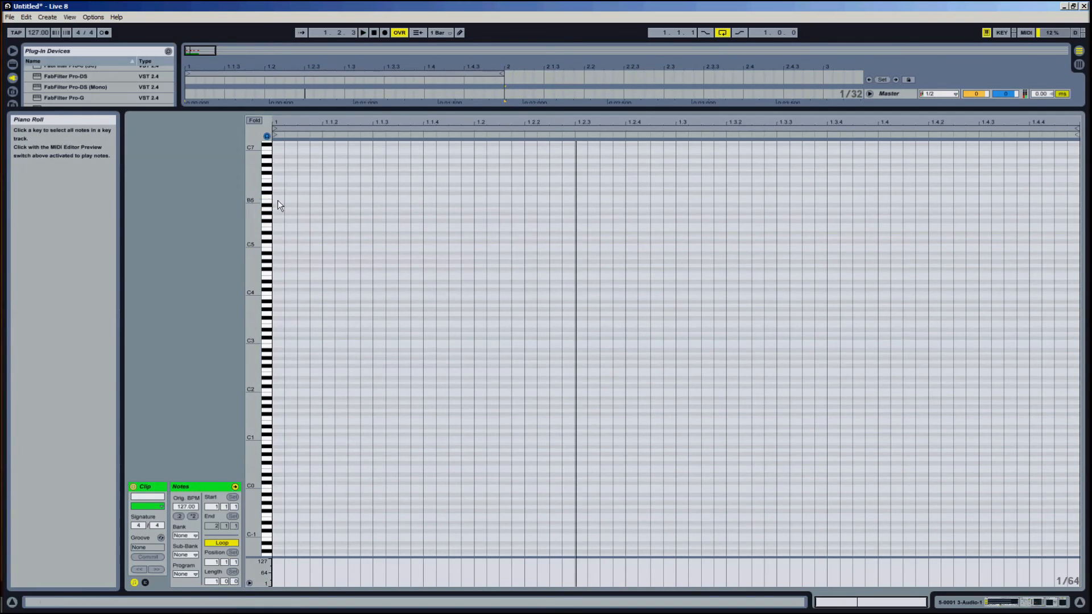
pyautogui.click(281, 197)
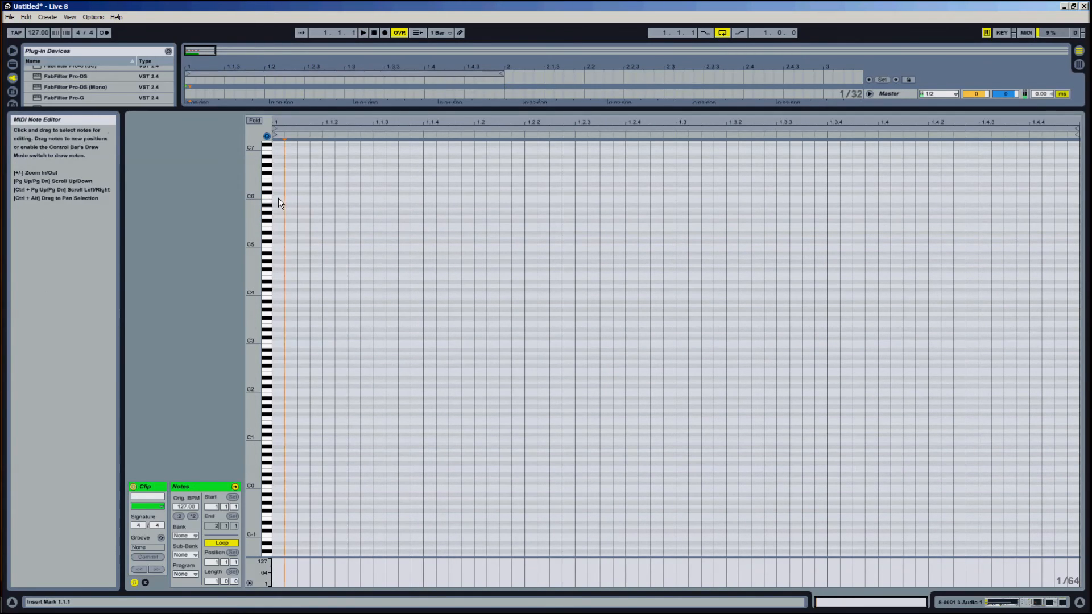
pyautogui.doubleClick(278, 197)
pyautogui.moveTo(285, 196); pyautogui.dragTo(322, 197)
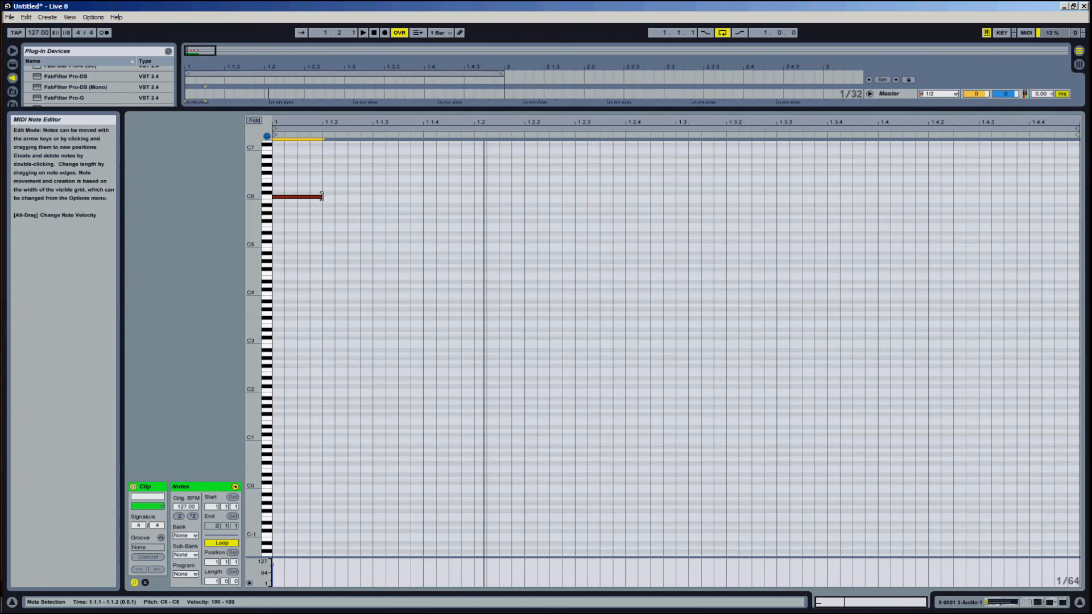
# - Add a second sixteenth-long C6 note, place it at 1.1.4 and play the clip
pyautogui.click(374, 197)
pyautogui.doubleClick(376, 196)
pyautogui.moveTo(385, 196); pyautogui.dragTo(447, 197)
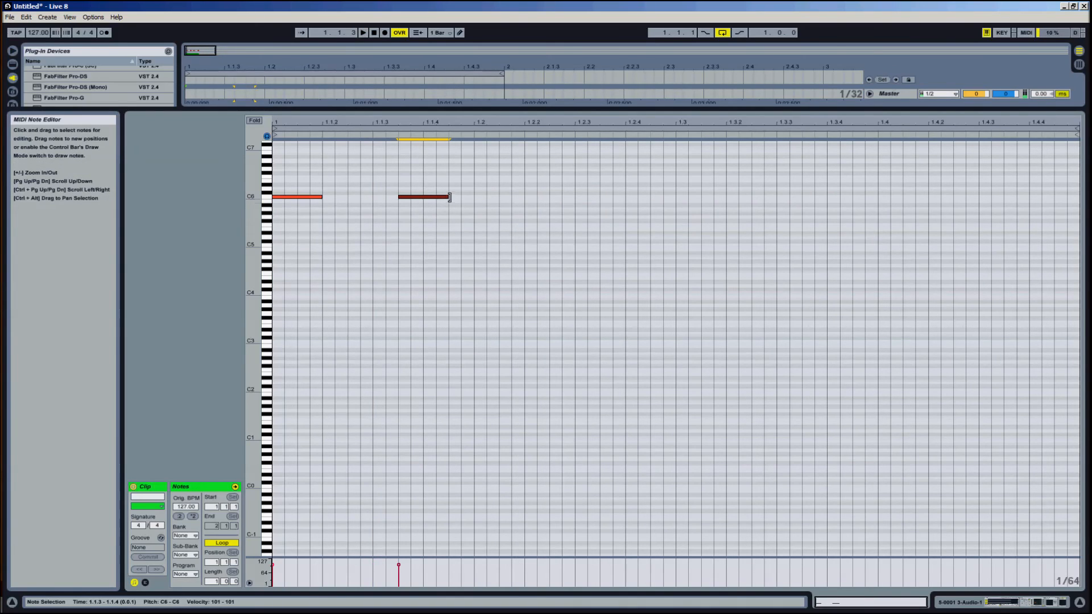
pyautogui.moveTo(441, 198); pyautogui.dragTo(455, 198)
pyautogui.press('space')
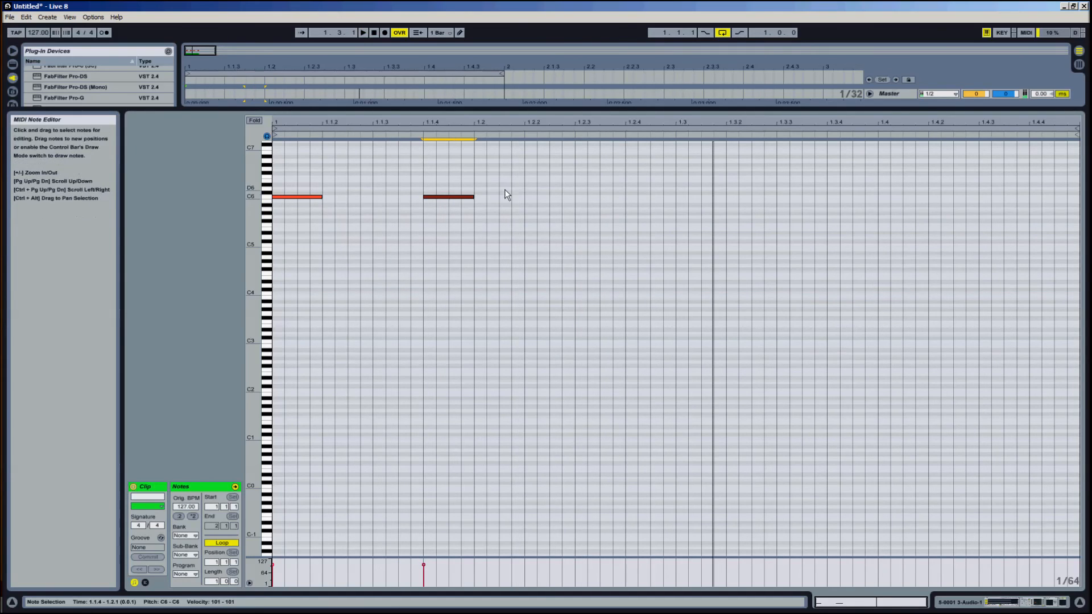
# - Copy both C6 notes so the duplicated pair starts one 1/64 after 1.2.3
pyautogui.moveTo(274, 170); pyautogui.dragTo(539, 254)
pyautogui.moveTo(311, 199); pyautogui.dragTo(622, 208)
pyautogui.click(756, 230)
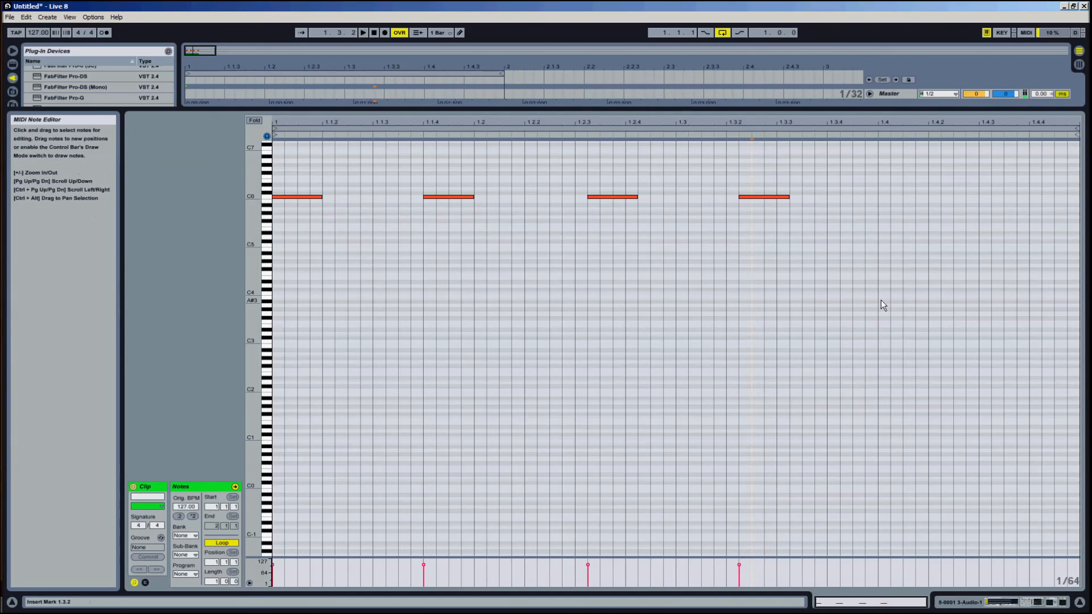
# - Return to the Sampler track's devices, shorten its MIDI clip to end at 1.3.3 and play the loop
pyautogui.click(1002, 602)
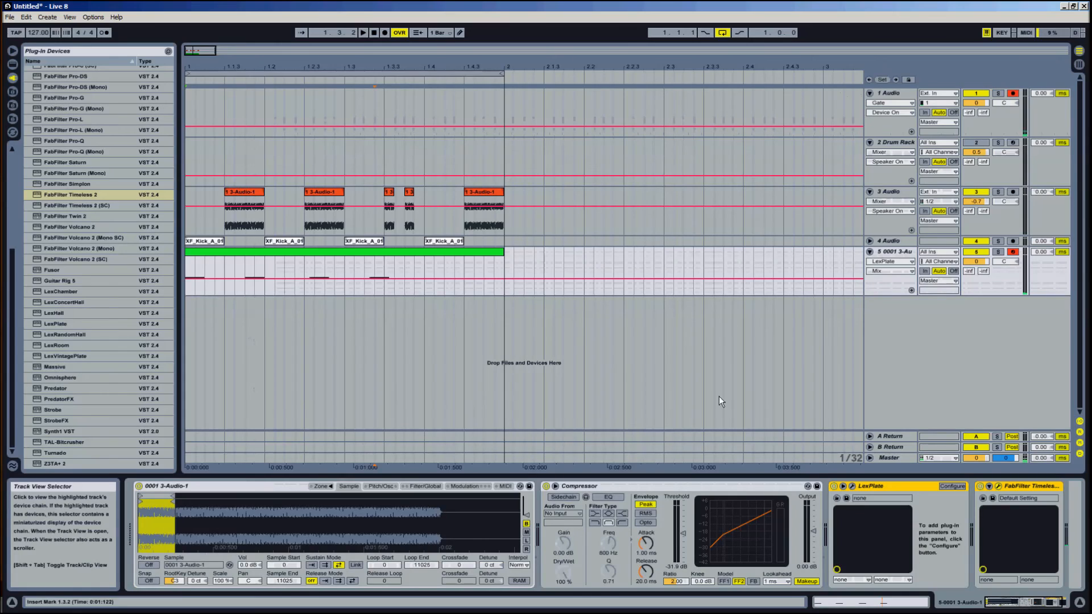
pyautogui.click(445, 286)
pyautogui.moveTo(497, 257); pyautogui.dragTo(384, 257)
pyautogui.press('space')
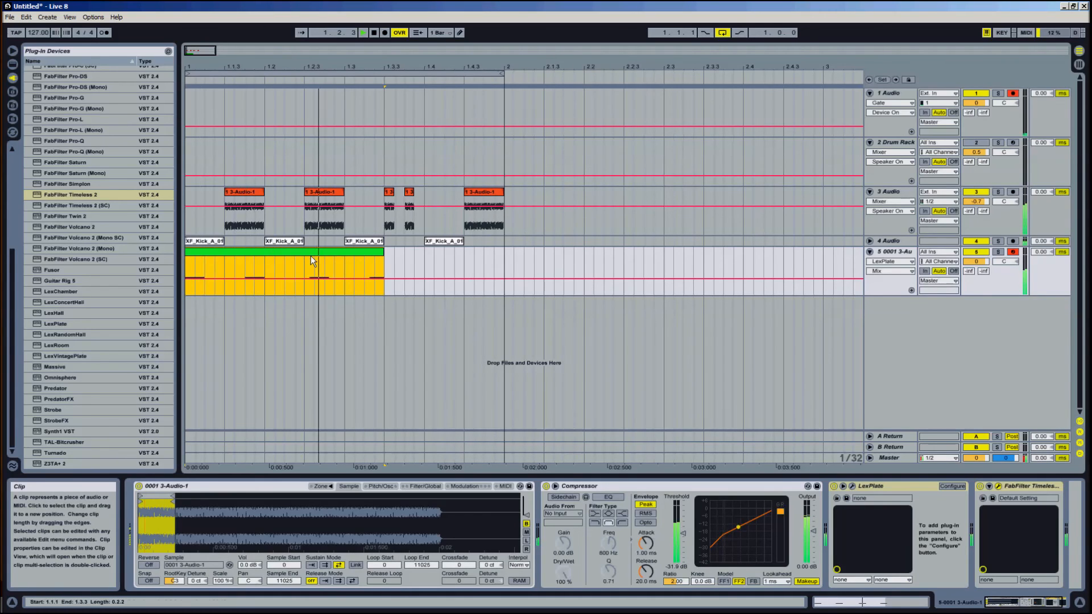
pyautogui.click(868, 251)
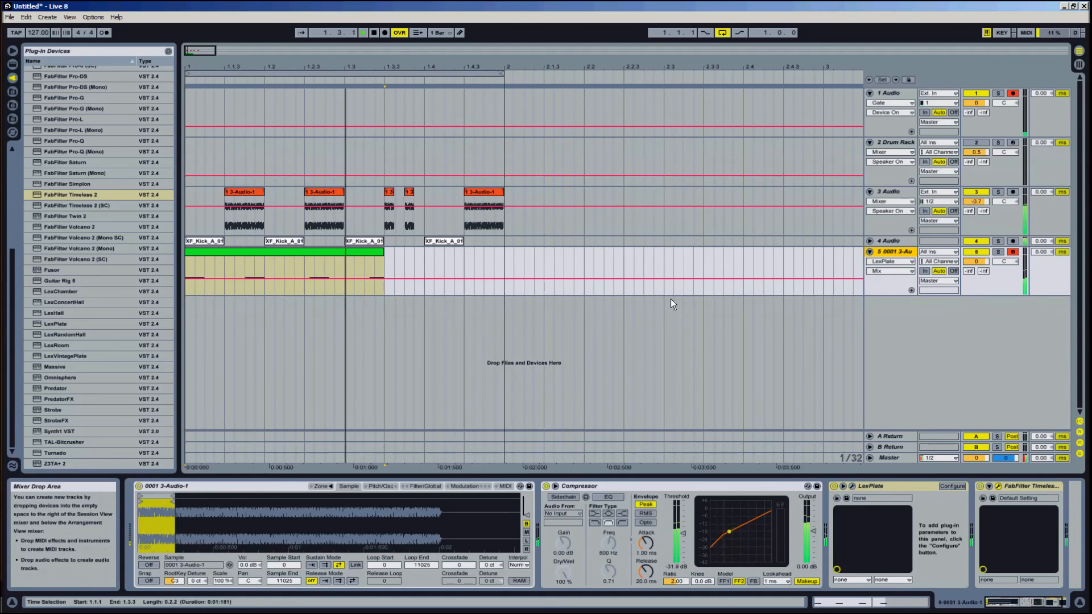
# - Browse the samples drive to the XFER SAMPLES folder and expand its Kicks and Perc folders
pyautogui.click(12, 105)
pyautogui.click(11, 120)
pyautogui.moveTo(12, 383); pyautogui.dragTo(15, 431)
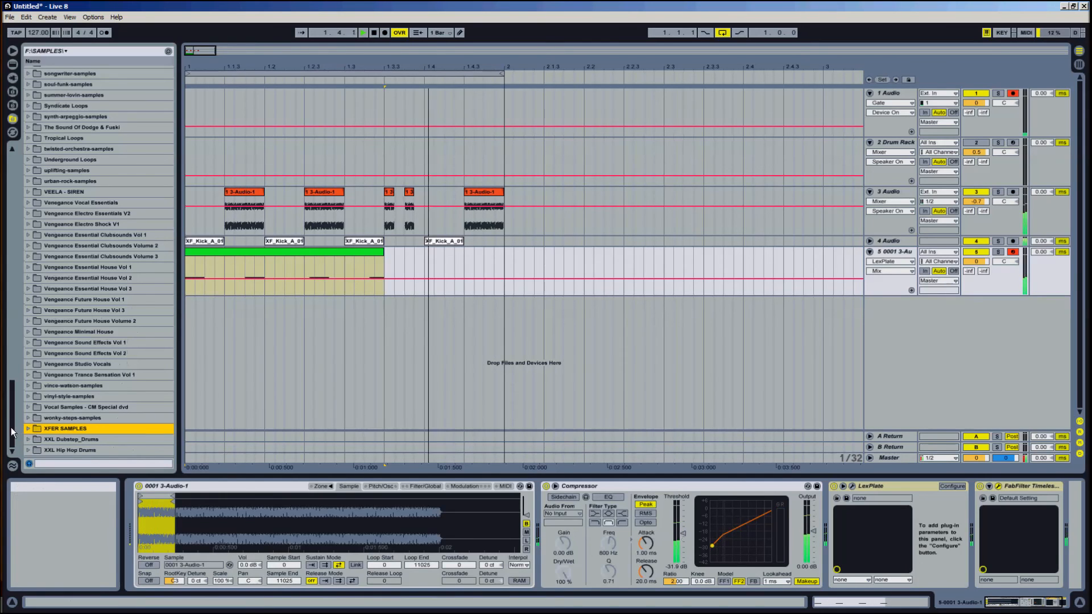
pyautogui.click(29, 429)
pyautogui.moveTo(12, 276); pyautogui.dragTo(11, 300)
pyautogui.click(42, 235)
pyautogui.click(35, 298)
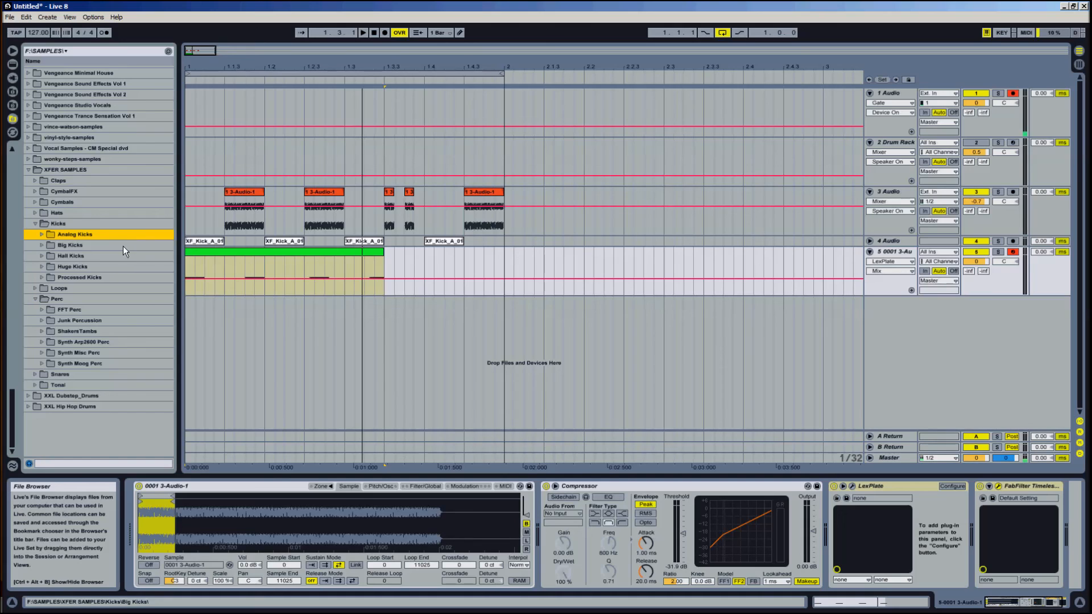
# - Preview files in the XFER Loops folder and place XF_Loop_012.wav on a new audio track from bar 1
pyautogui.click(36, 288)
pyautogui.click(81, 344)
pyautogui.click(87, 355)
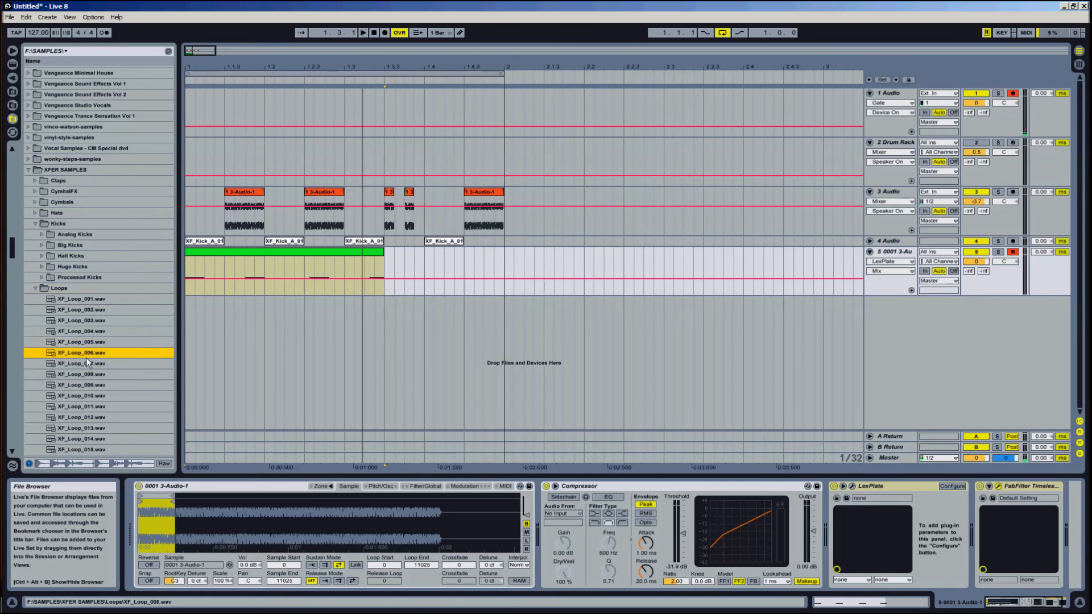
pyautogui.click(94, 387)
pyautogui.scroll(-3, 102, 410)
pyautogui.click(84, 368)
pyautogui.scroll(-3, 100, 364)
pyautogui.moveTo(81, 316); pyautogui.dragTo(195, 313)
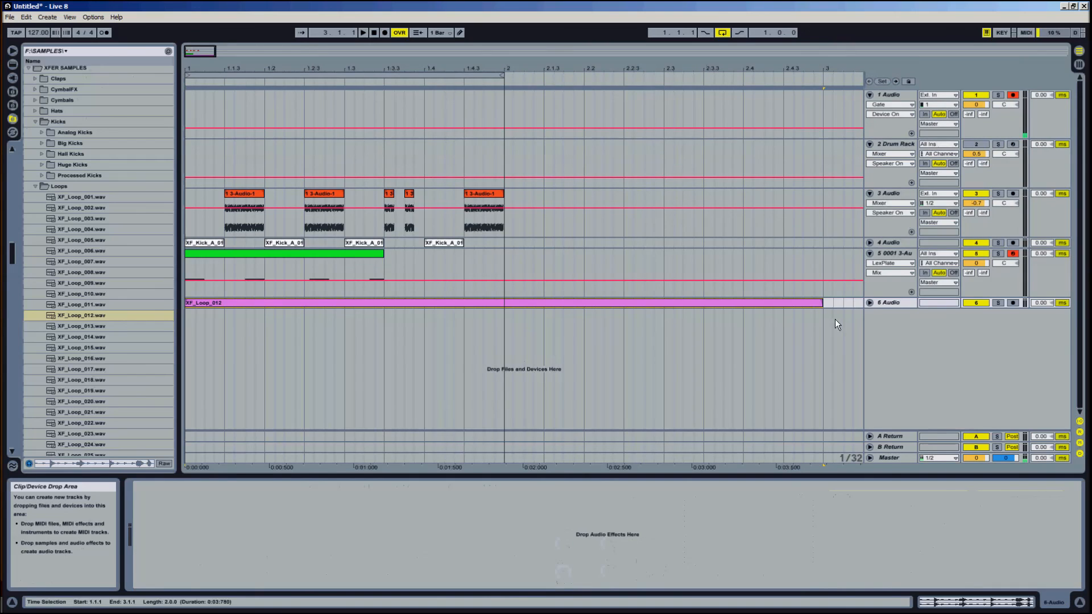
# - Trim the XF_Loop_012 clip to one bar, lower its track volume to -4.3 and play the arrangement
pyautogui.click(869, 304)
pyautogui.moveTo(821, 319); pyautogui.dragTo(504, 319)
pyautogui.moveTo(985, 316); pyautogui.dragTo(985, 318)
pyautogui.press('space')
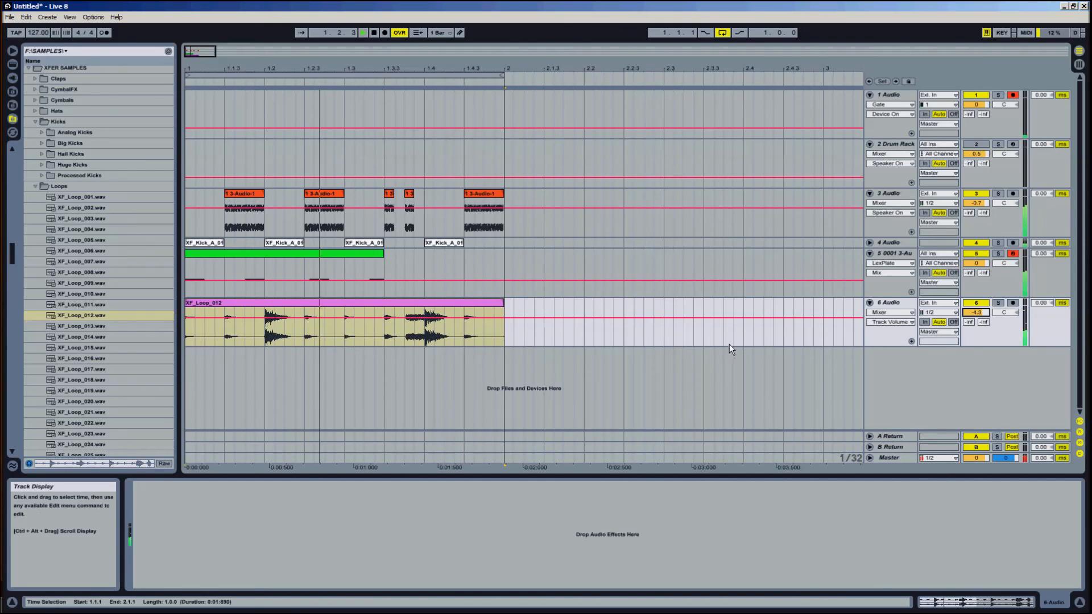
# - Enlarge the XF_Loop_012 track's height, select the one-bar loop range and stop playback
pyautogui.click(869, 253)
pyautogui.click(870, 264)
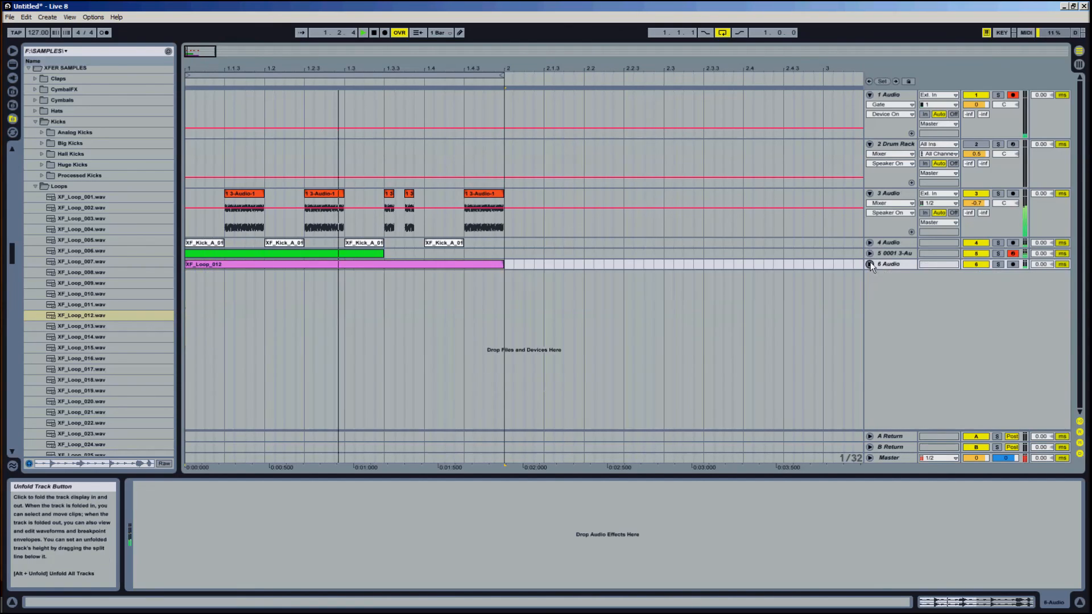
pyautogui.click(870, 253)
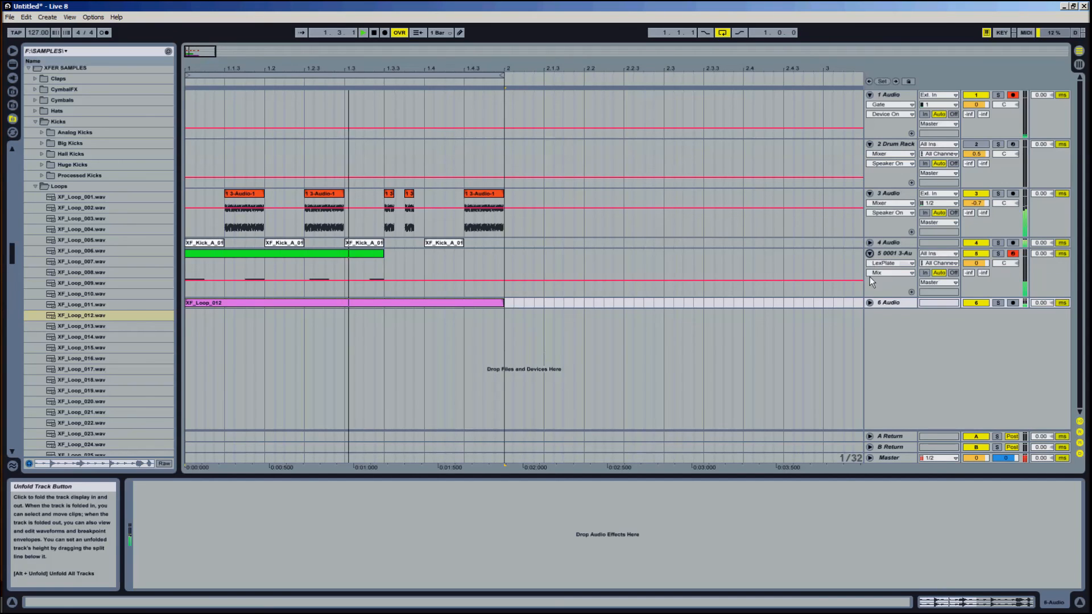
pyautogui.click(869, 303)
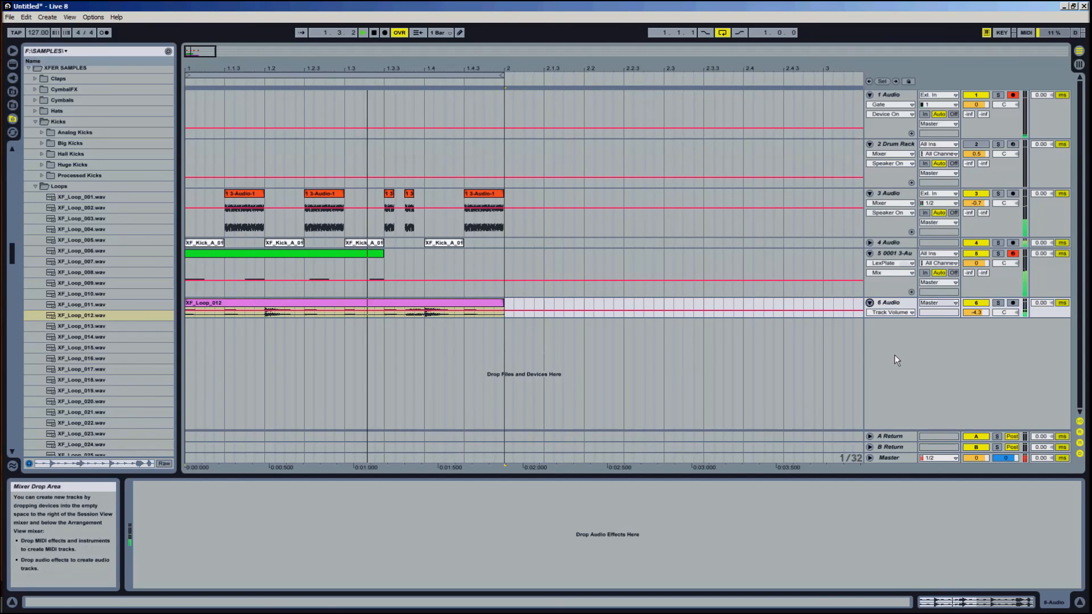
pyautogui.moveTo(894, 318); pyautogui.dragTo(894, 366)
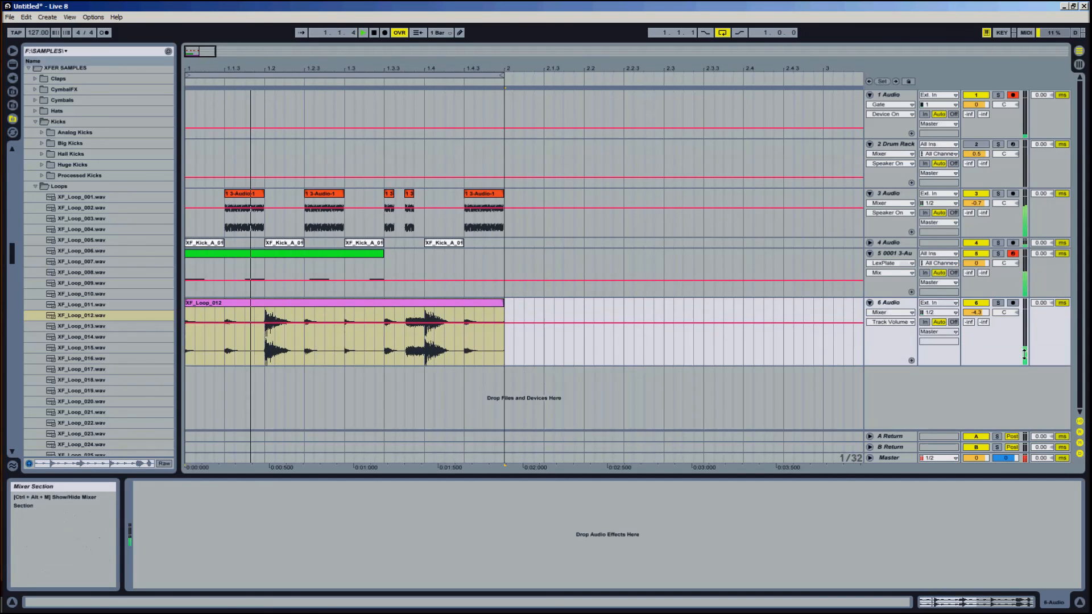
pyautogui.click(389, 76)
pyautogui.press('space')
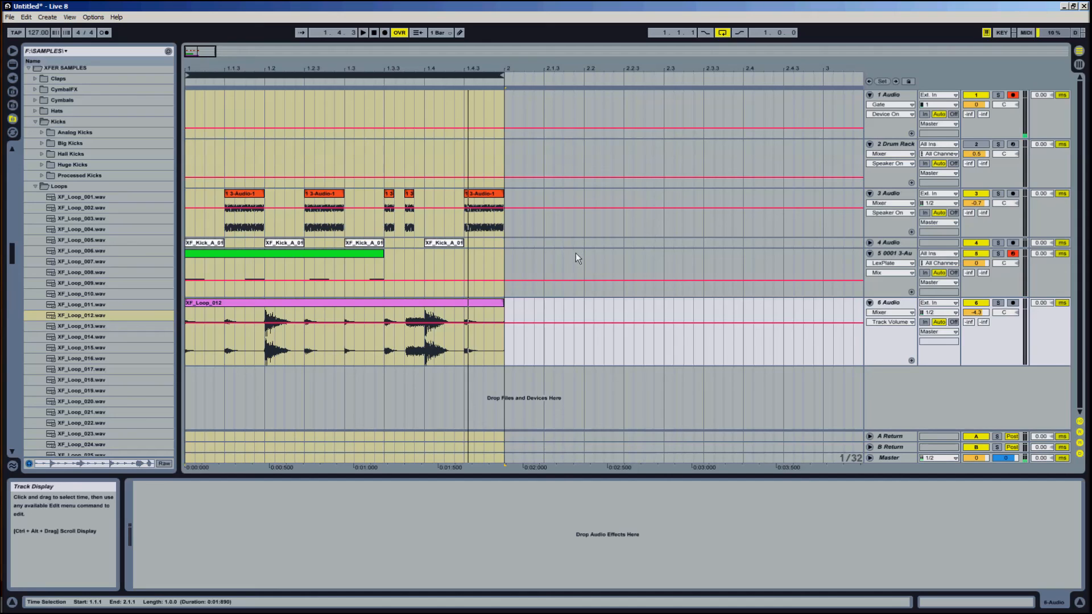
# - Select the Drum Rack track to show its device chain
pyautogui.click(904, 194)
pyautogui.click(893, 144)
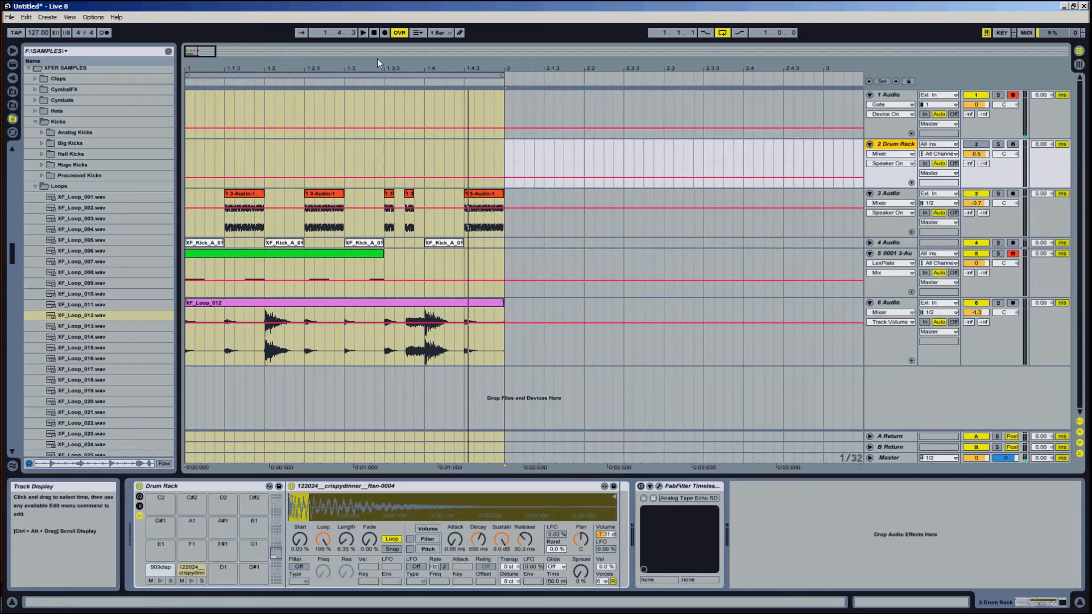
pyautogui.moveTo(207, 56); pyautogui.dragTo(202, 50)
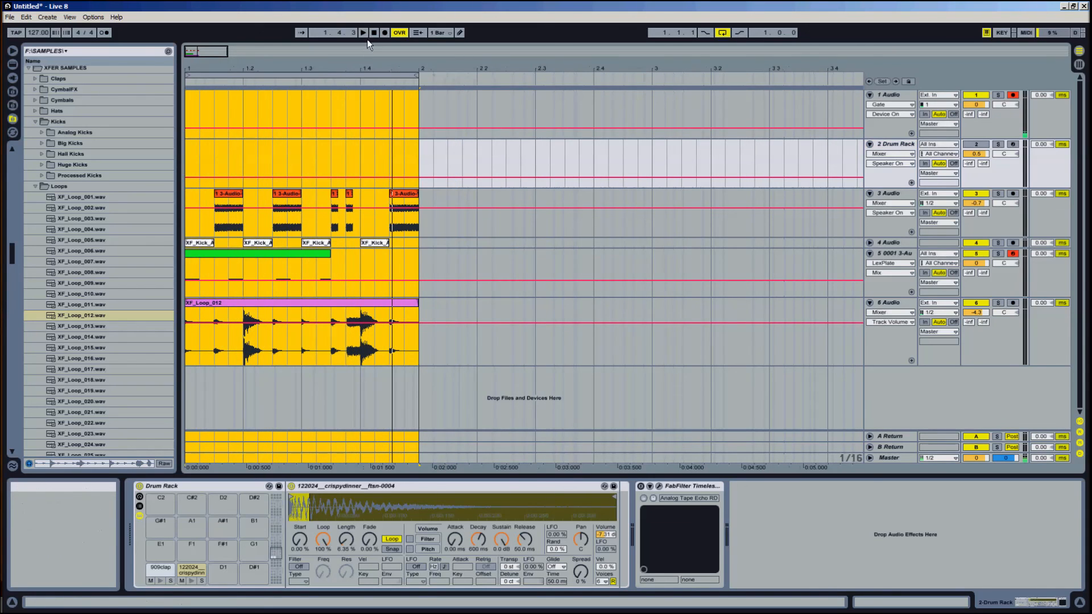